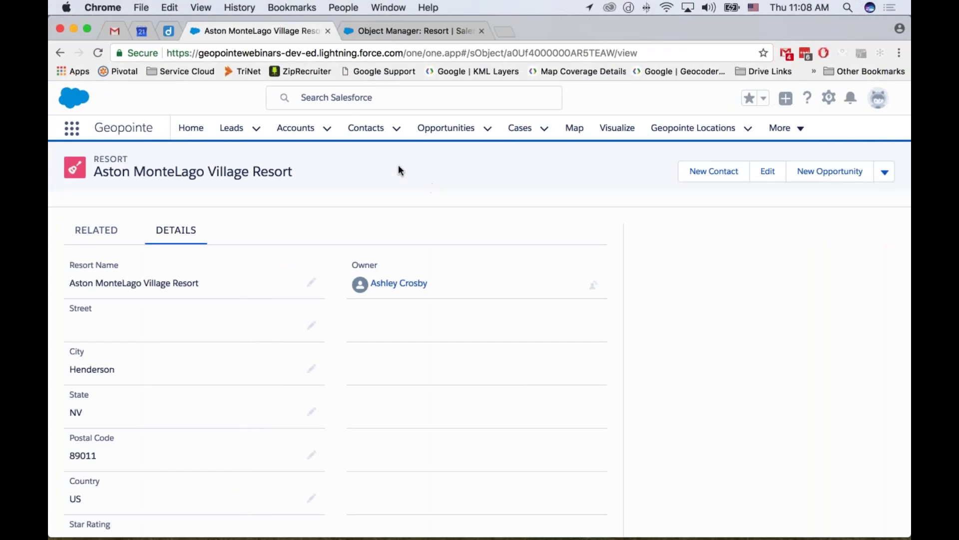
Step: Open the map objects configuration in Geopointe Setup
left_click(424, 33)
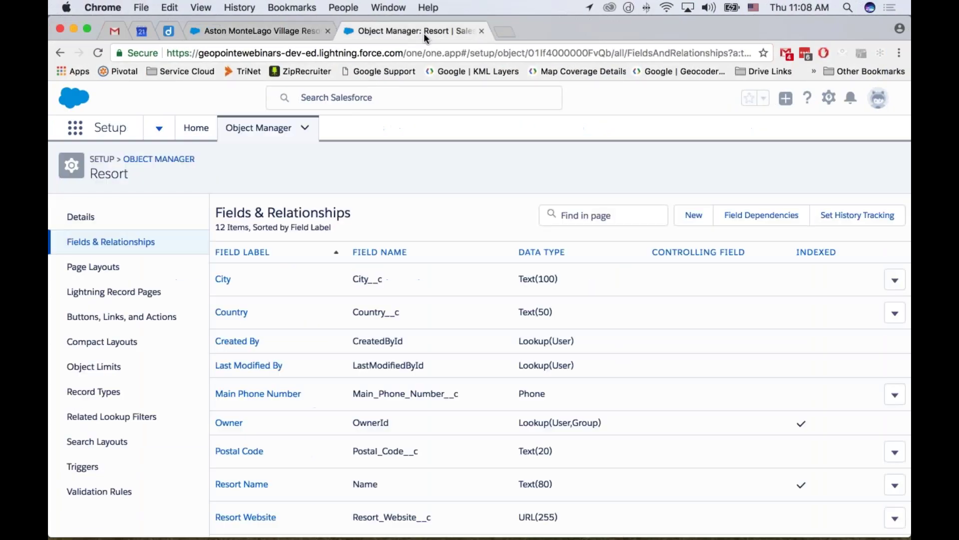
left_click(262, 28)
left_click(59, 54)
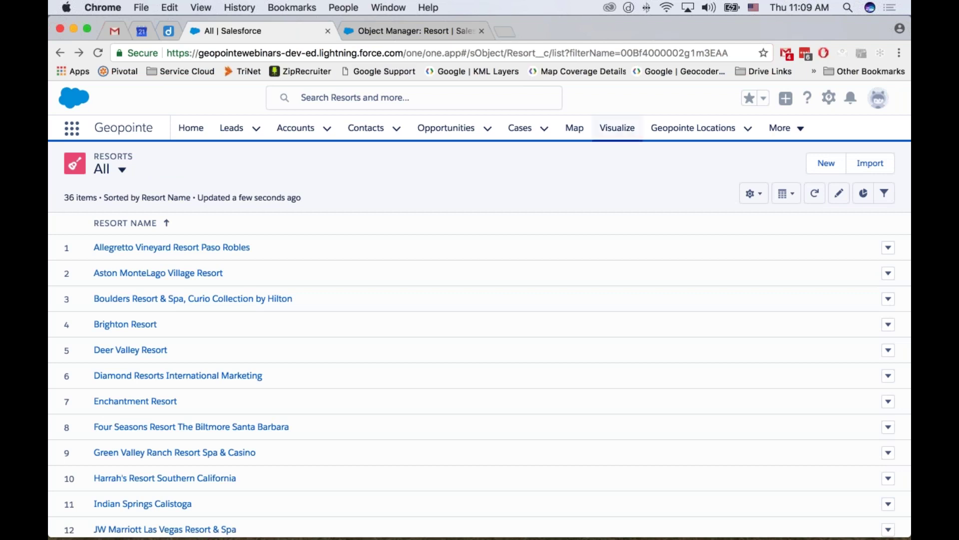
left_click(798, 131)
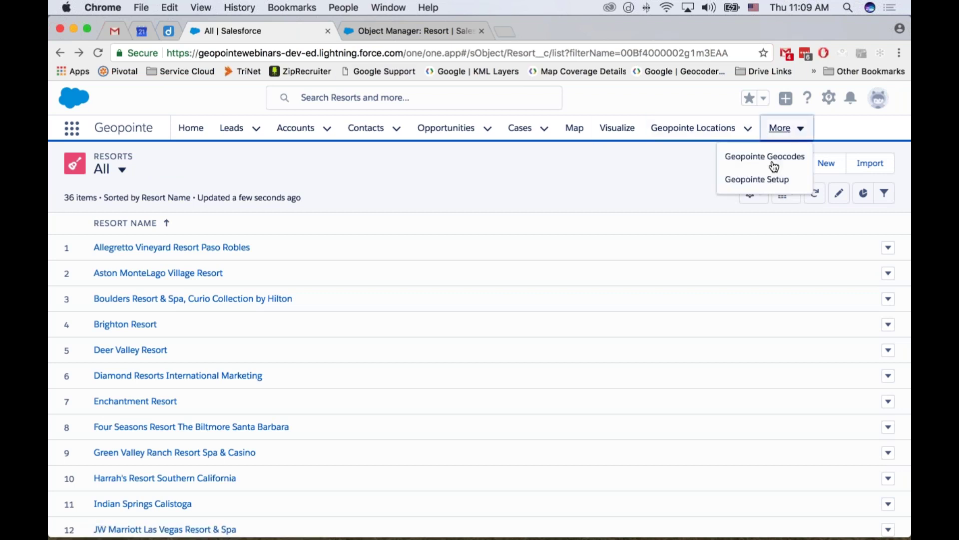
left_click(757, 181)
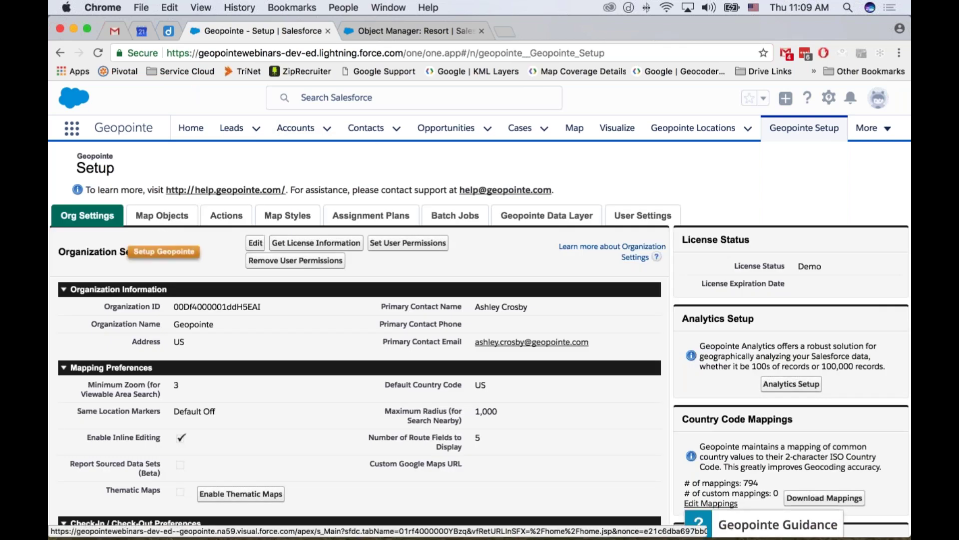
left_click(168, 216)
Step: Start a new map object for Resort and review the Off Record geocoding requirements in its output settings
left_click(344, 243)
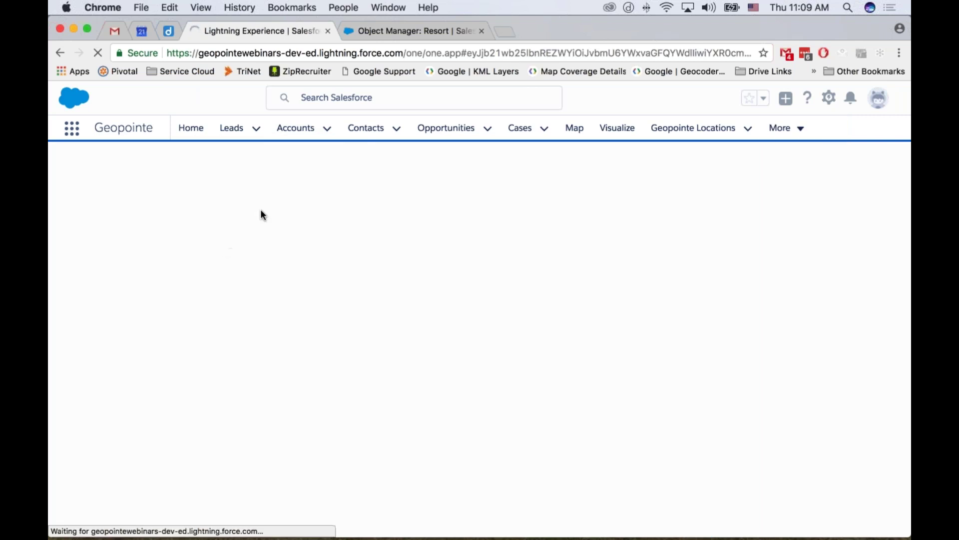
left_click(293, 263)
scroll(286, 390, "down", 3)
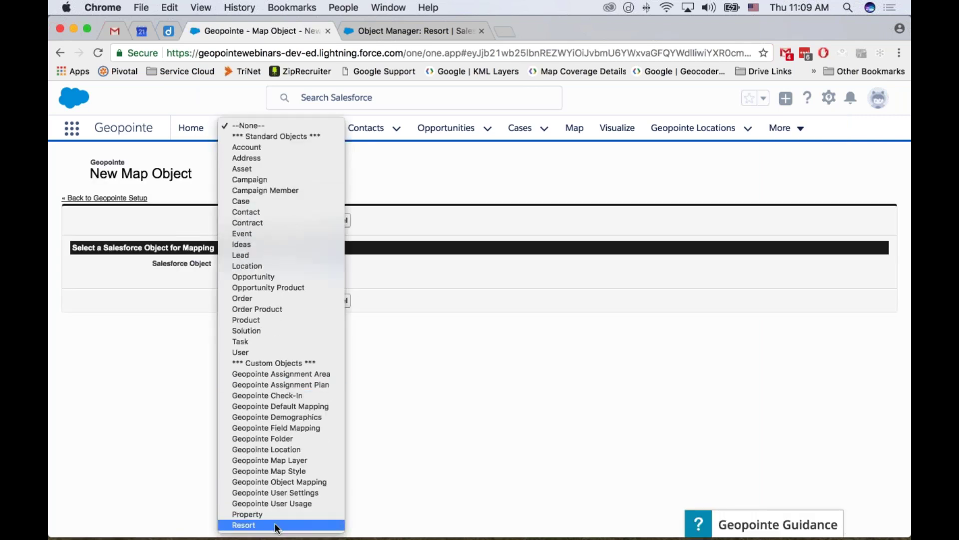
left_click(277, 526)
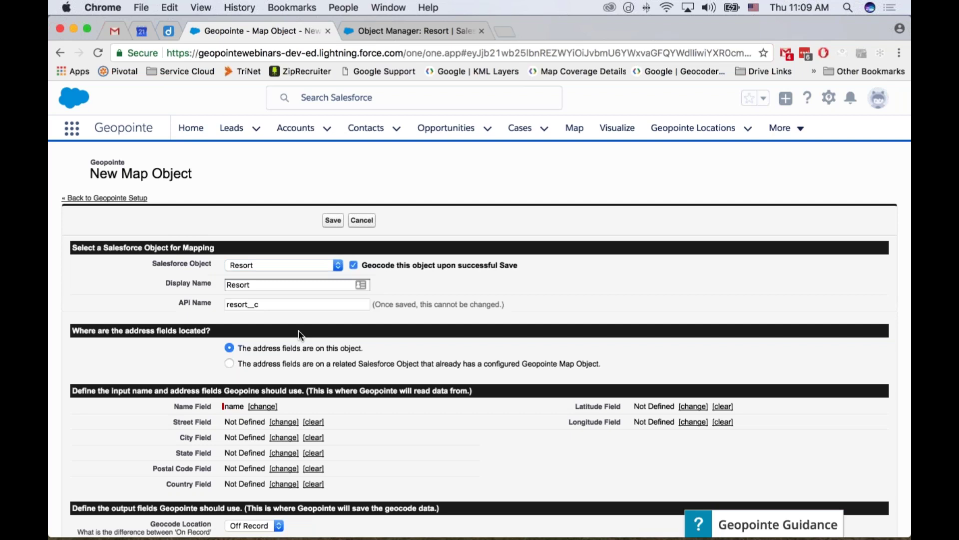
scroll(431, 412, "down", 5)
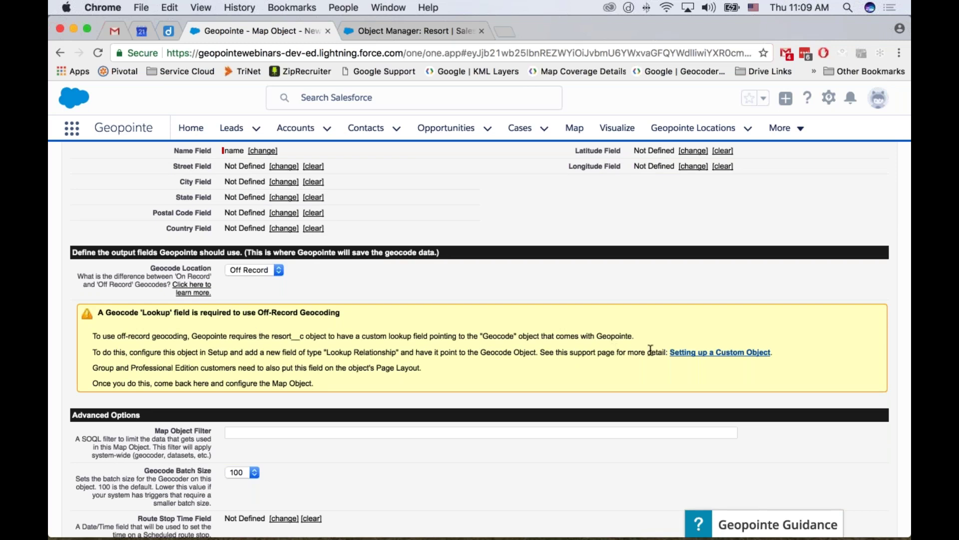
scroll(650, 348, "up", 5)
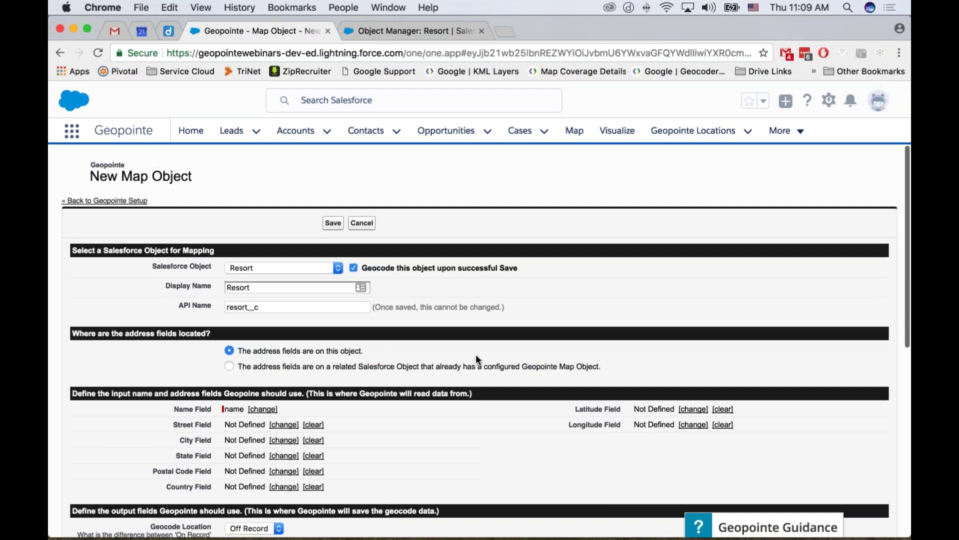
Step: Start a new custom field on the Resort object in Object Manager with the Lookup Relationship data type
left_click(389, 29)
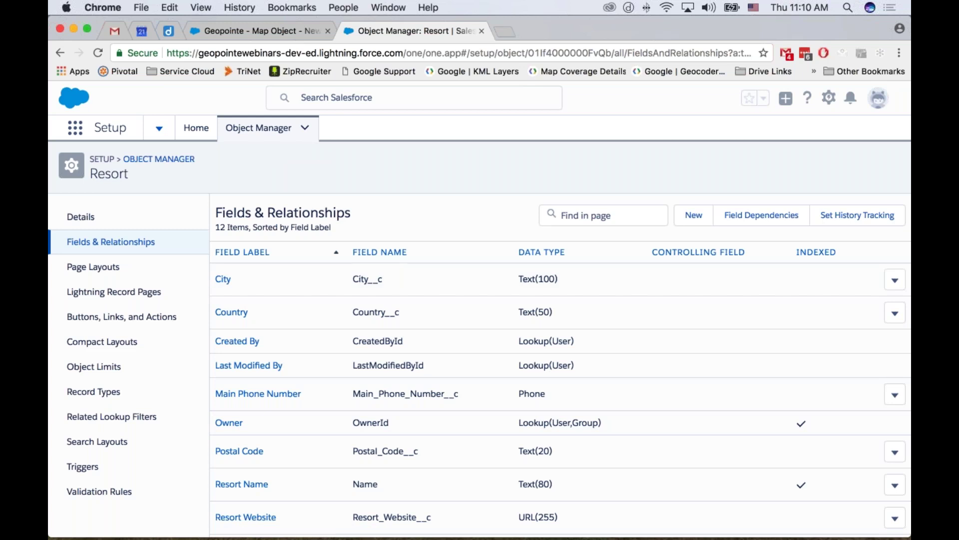
left_click(698, 220)
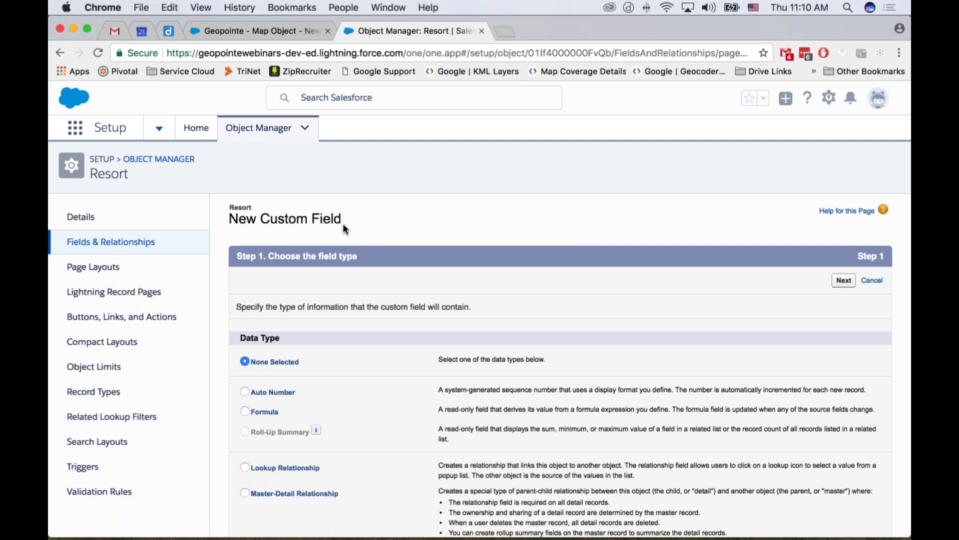
scroll(344, 229, "down", 5)
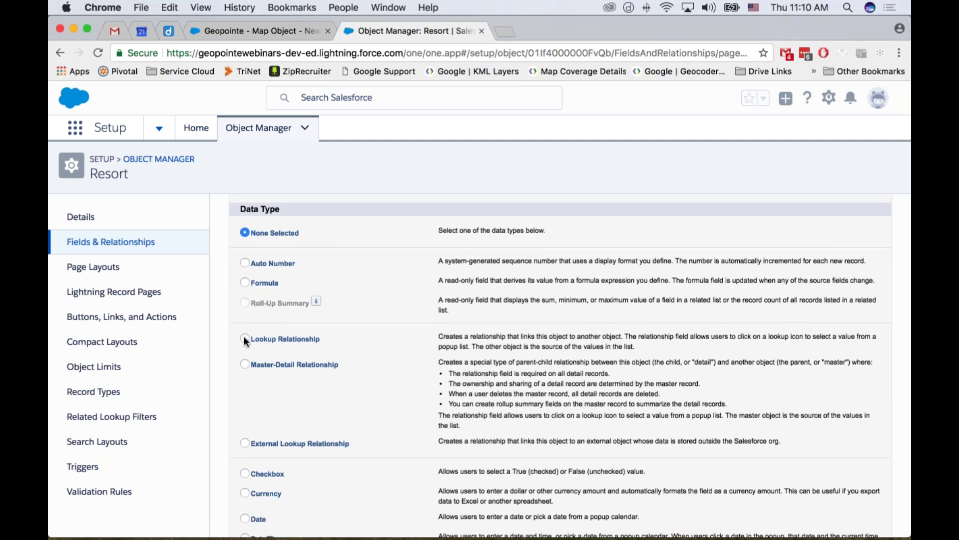
left_click(245, 340)
scroll(245, 339, "up", 3)
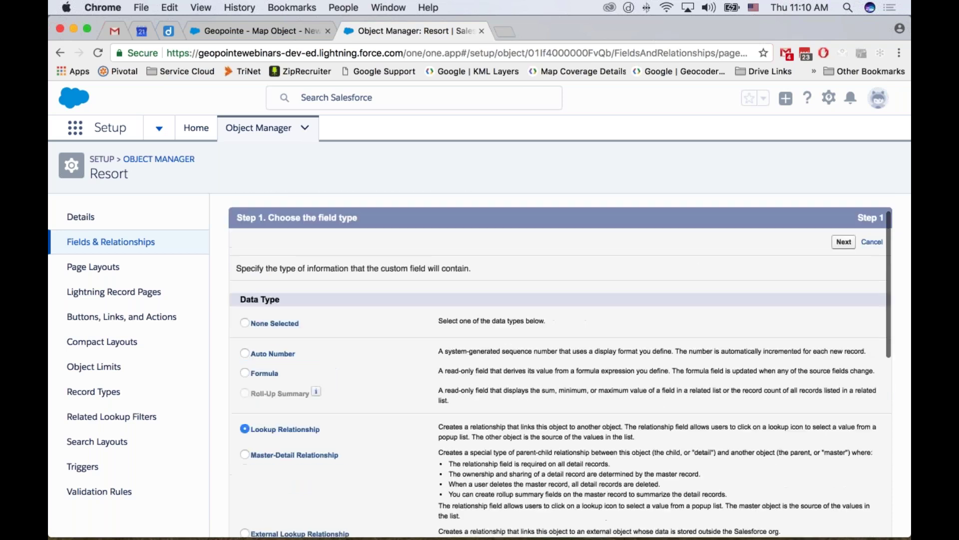
left_click(844, 280)
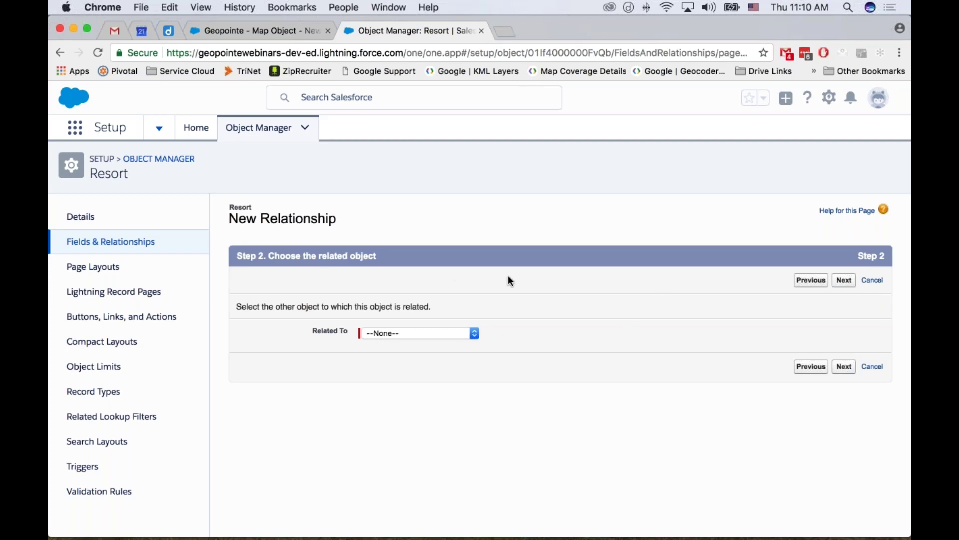
Step: Relate the new lookup field to the Geopointe Geocode object
left_click(445, 335)
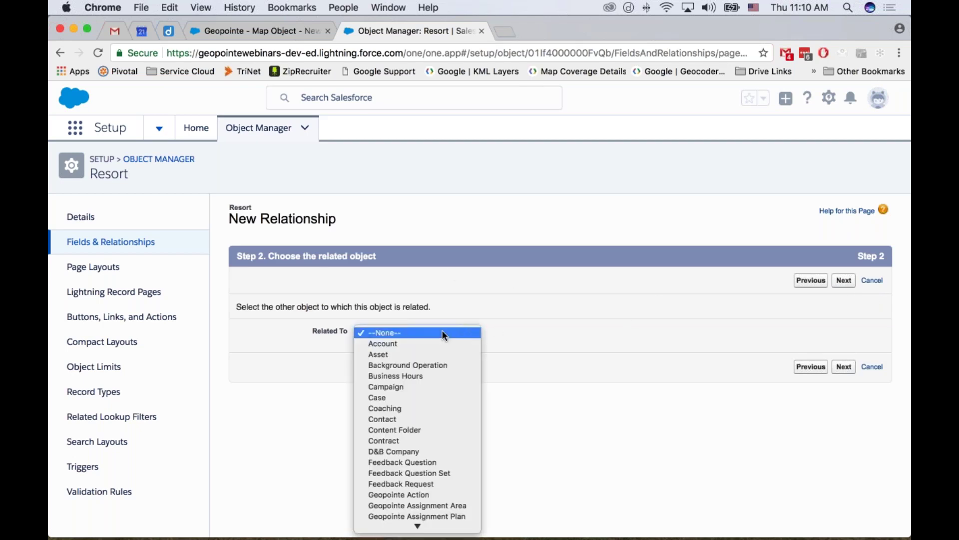
scroll(437, 396, "down", 5)
scroll(438, 396, "down", 5)
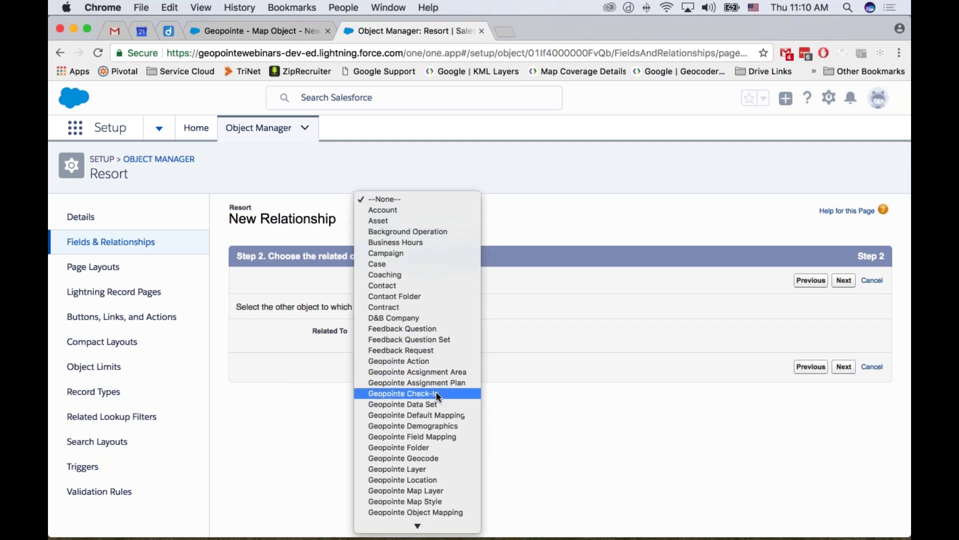
left_click(452, 446)
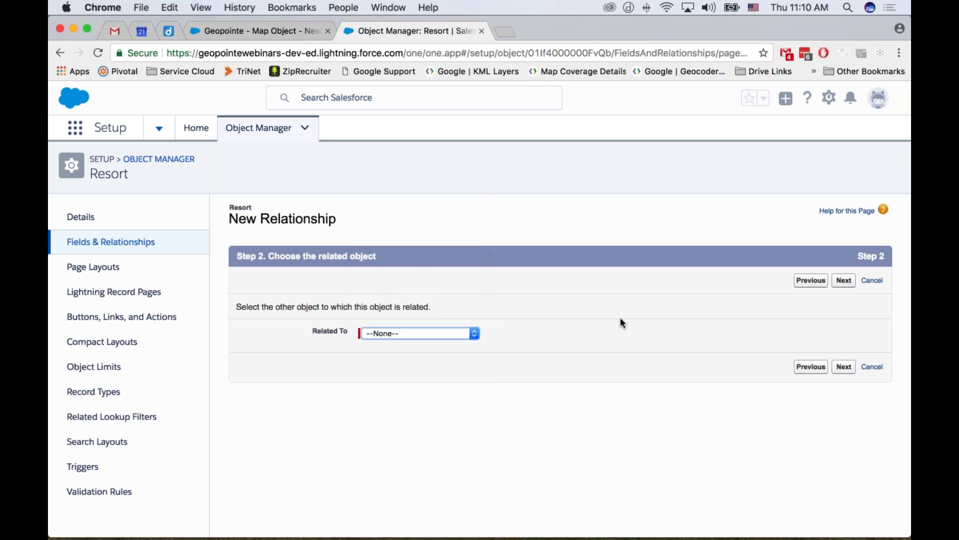
left_click(844, 367)
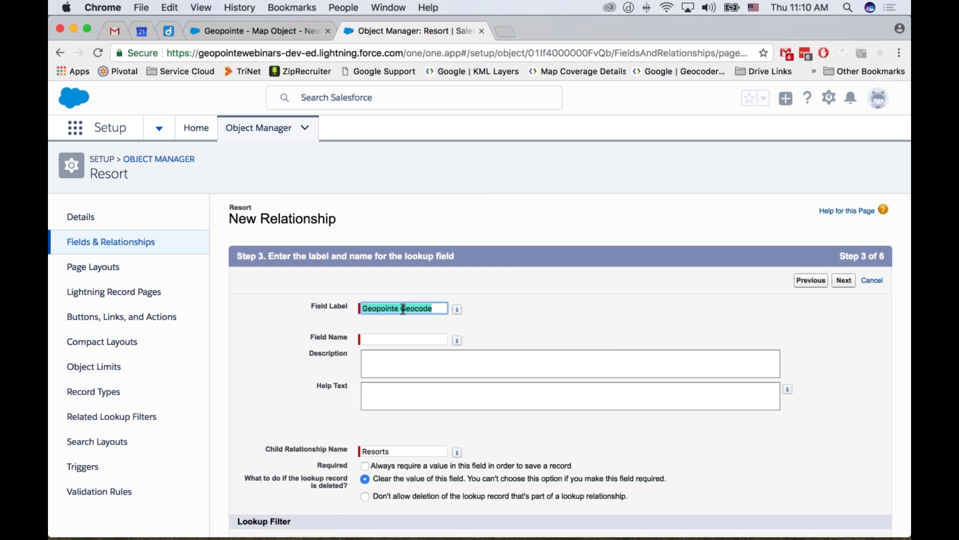
Step: Set the lookup field's label and name to Geocode and continue to field-level security
left_click_drag(406, 307, 332, 304)
key("BackSpace")
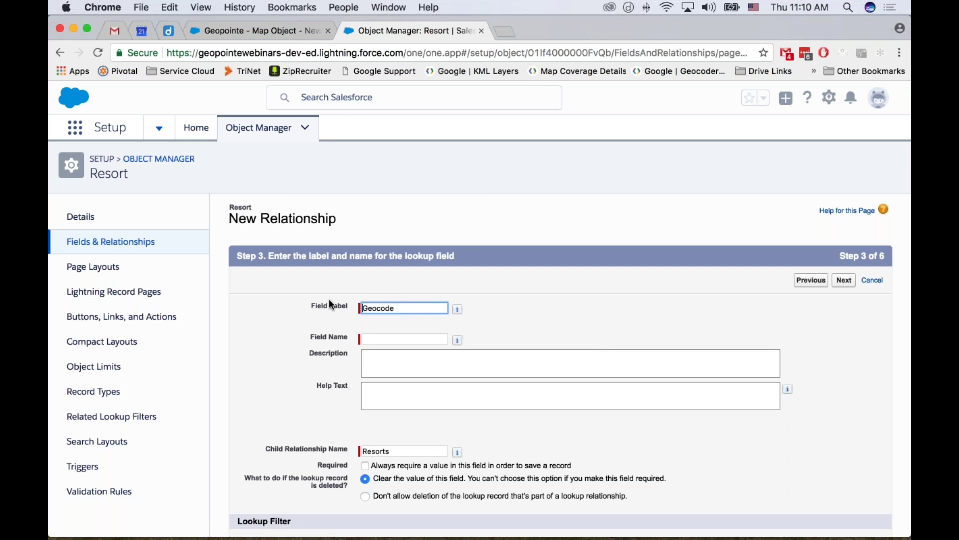
key("Tab")
left_click(576, 330)
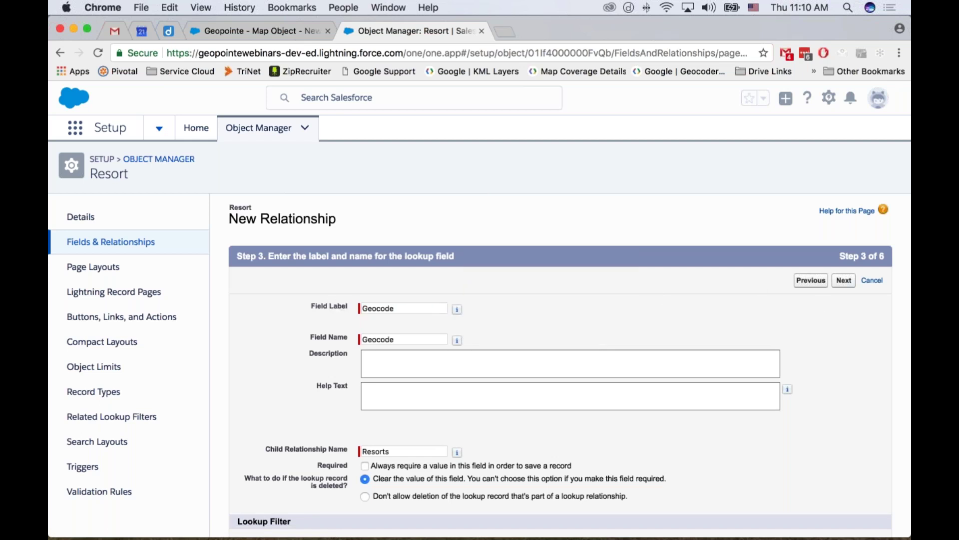
left_click(844, 281)
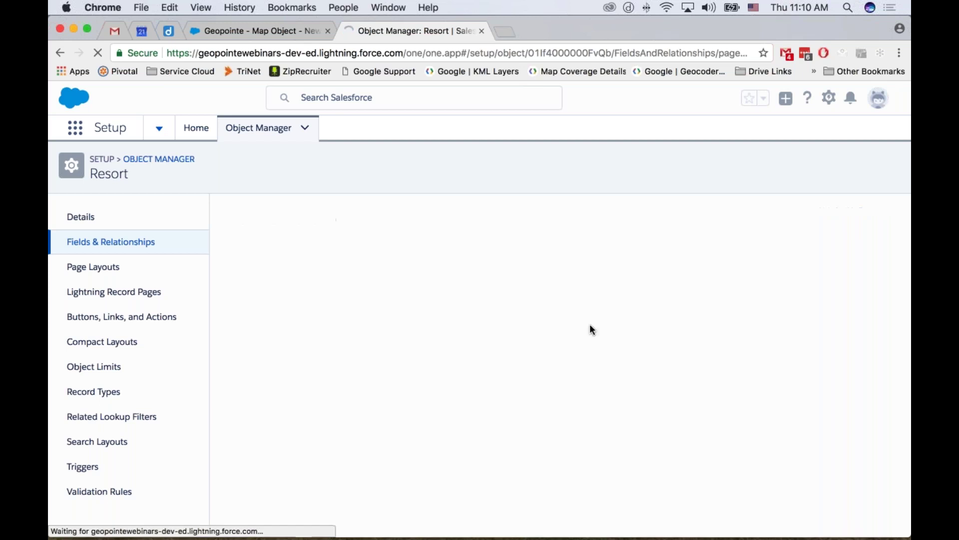
Step: Accept the default profile visibility for the Geocode field and include it on the Resort Layout
scroll(534, 302, "down", 3)
scroll(534, 302, "up", 3)
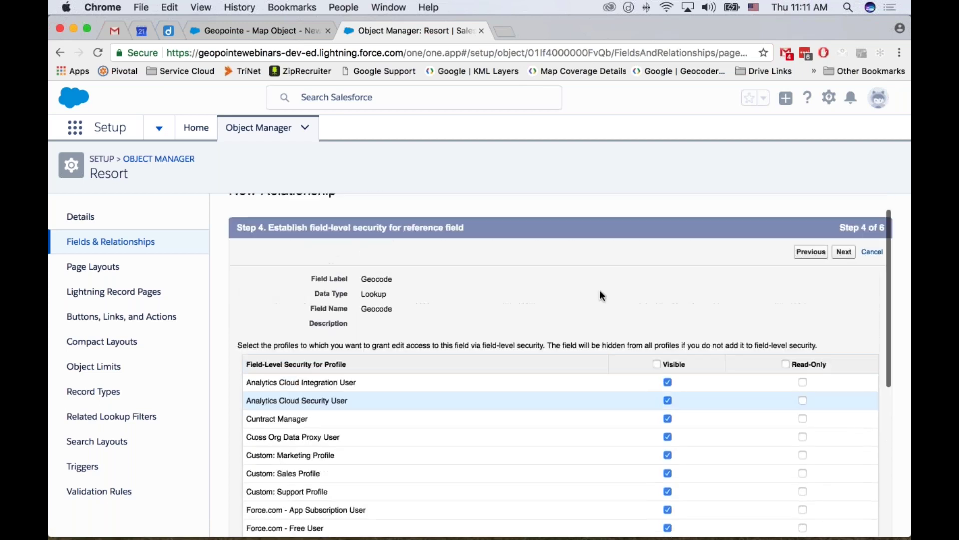
left_click(844, 257)
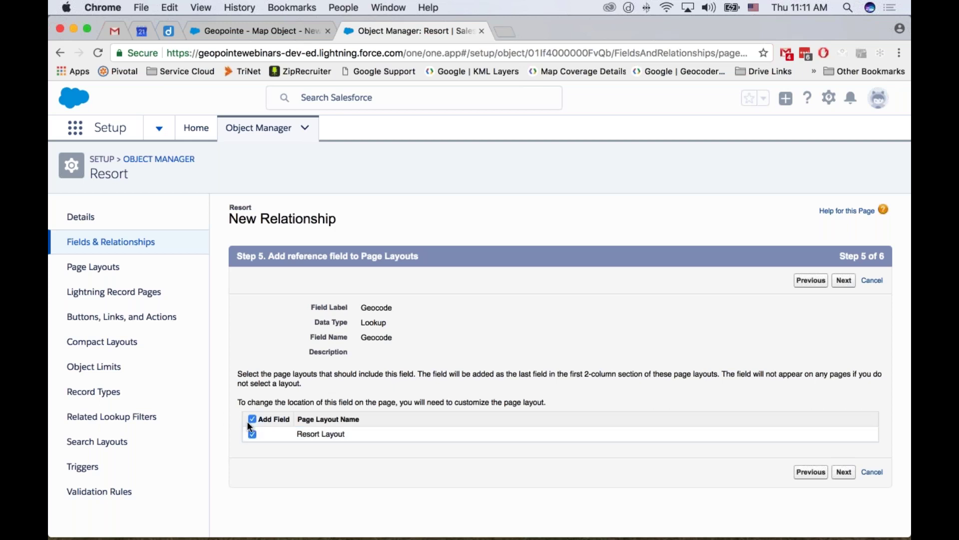
left_click(844, 471)
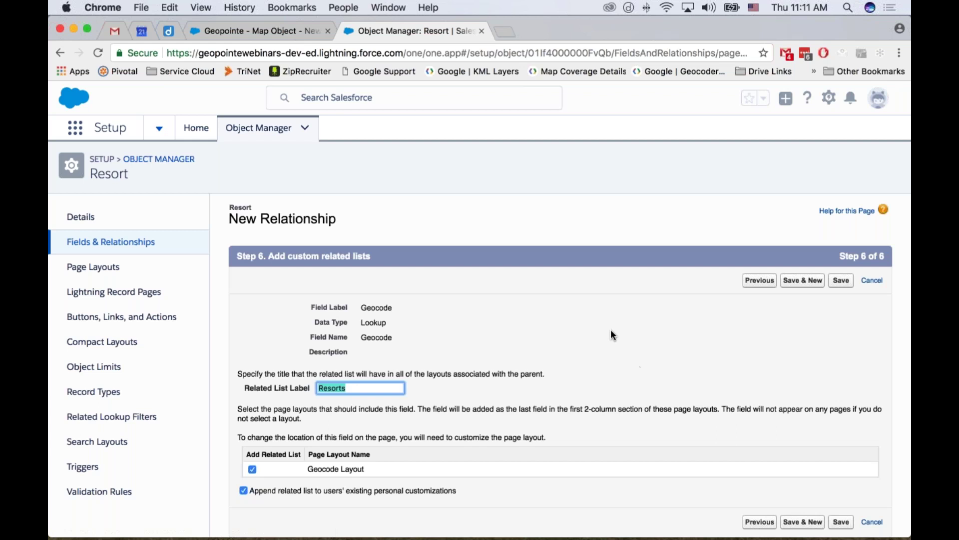
Step: Exclude the Resorts related list from Geocode Layout and from users' existing personal customizations, and save the Geocode field
scroll(610, 329, "down", 1)
scroll(591, 356, "up", 1)
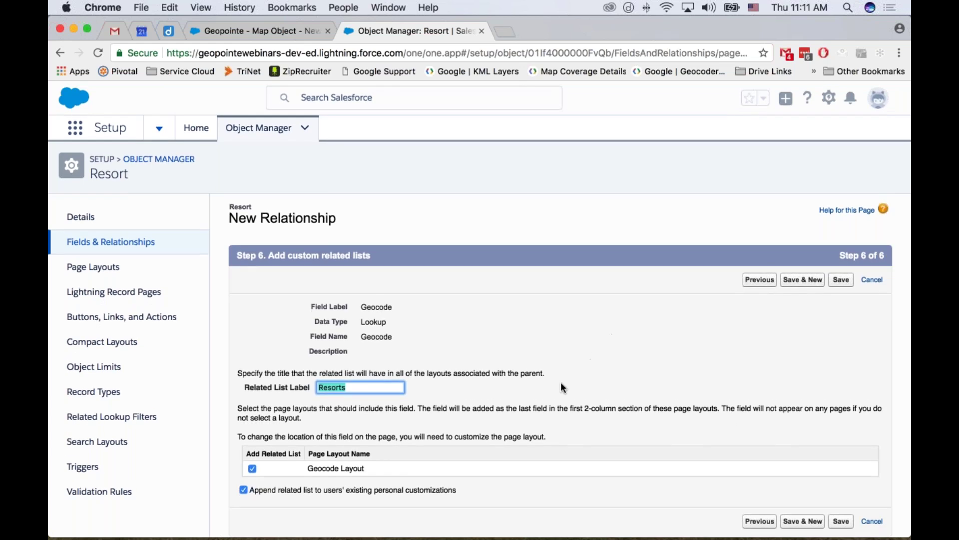
left_click(252, 462)
left_click(252, 468)
left_click(244, 490)
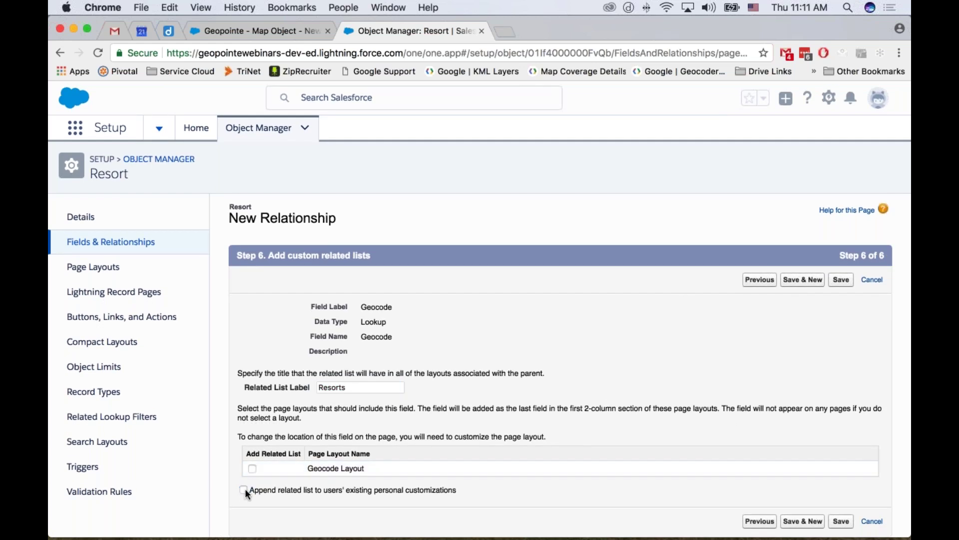
left_click(841, 521)
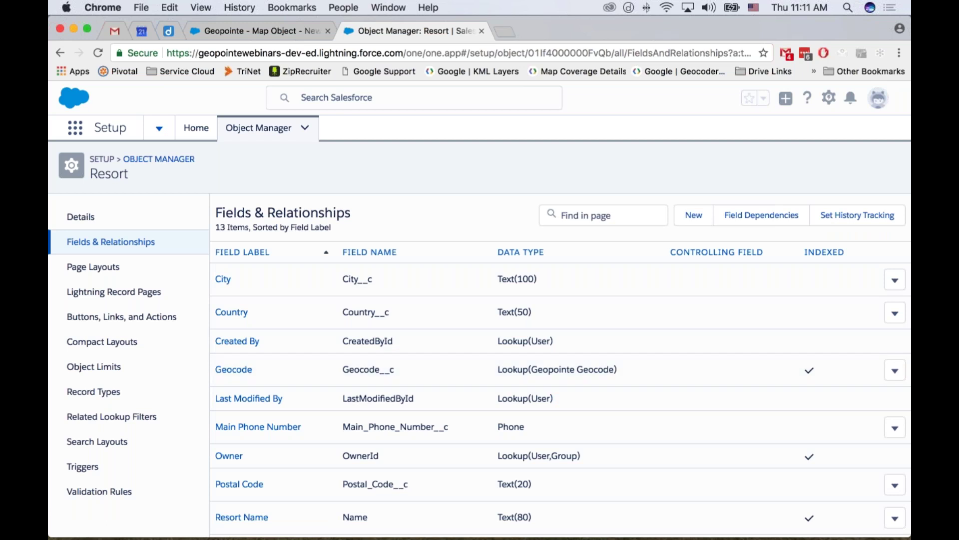
Step: Discard the pending Geopointe map object and start a new one for the Resort object
left_click(283, 31)
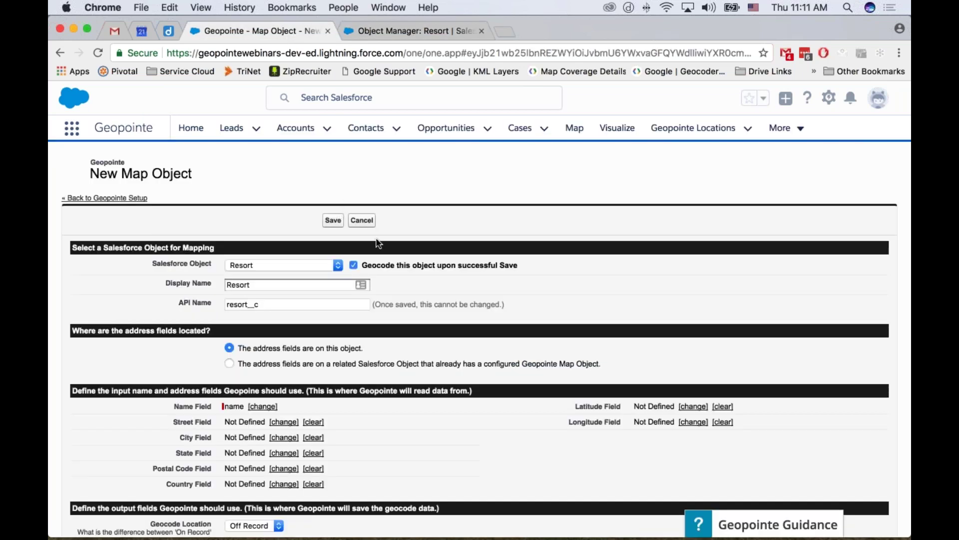
left_click(361, 221)
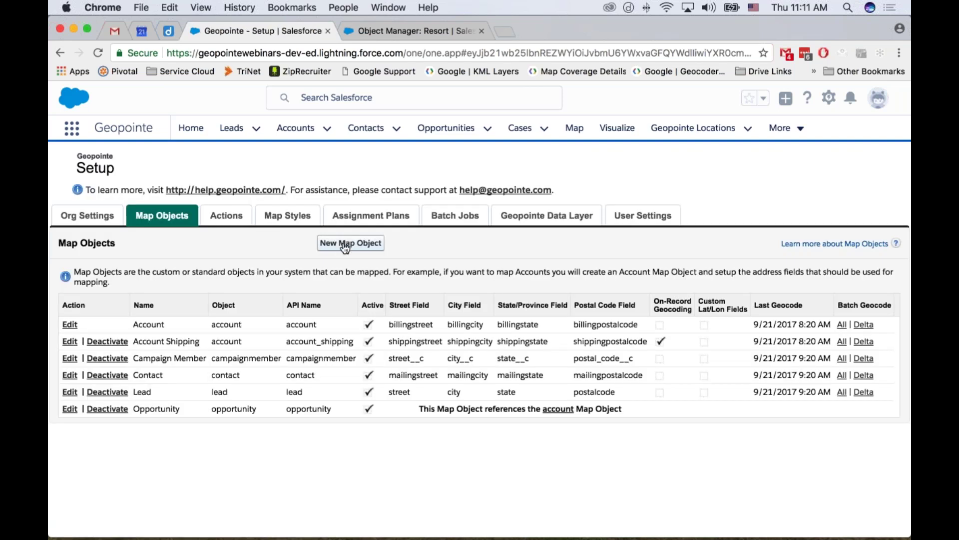
left_click(345, 243)
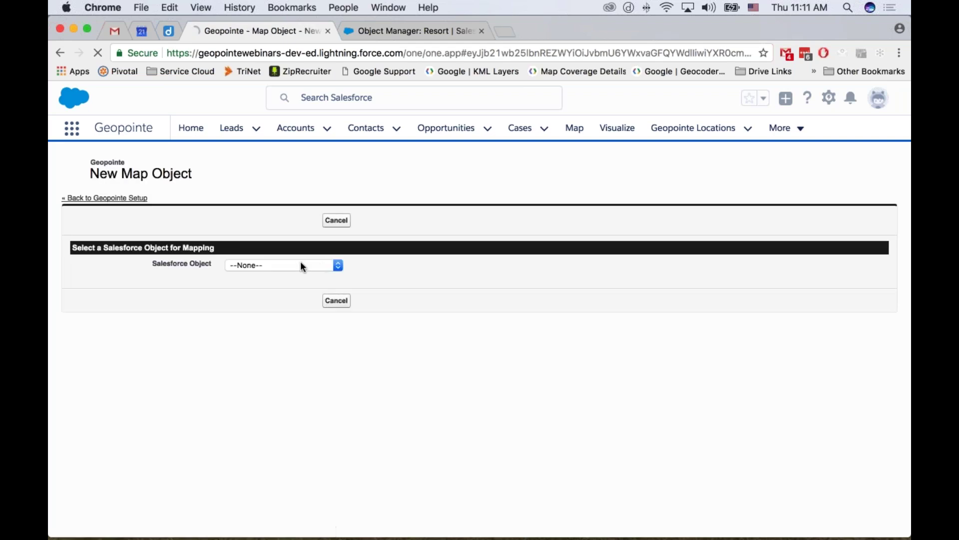
left_click(302, 263)
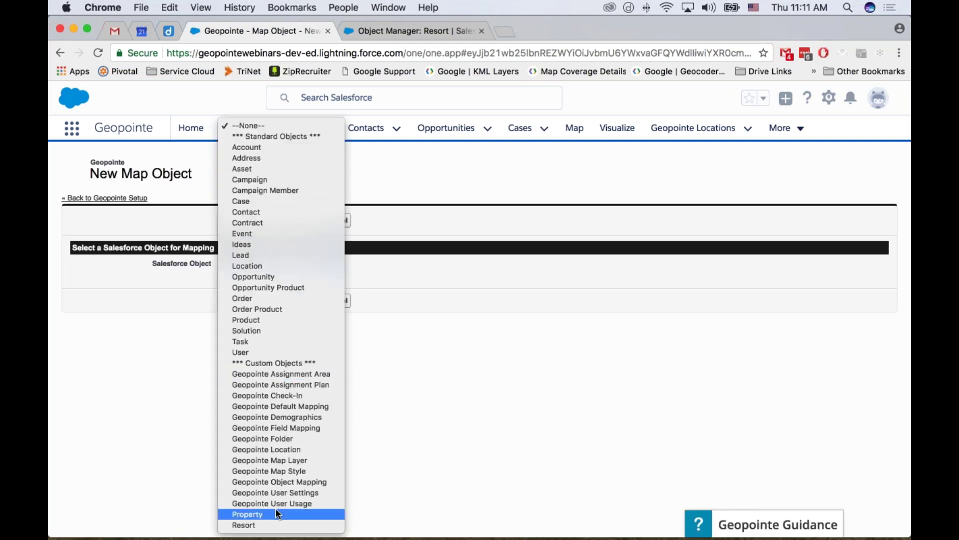
left_click(277, 521)
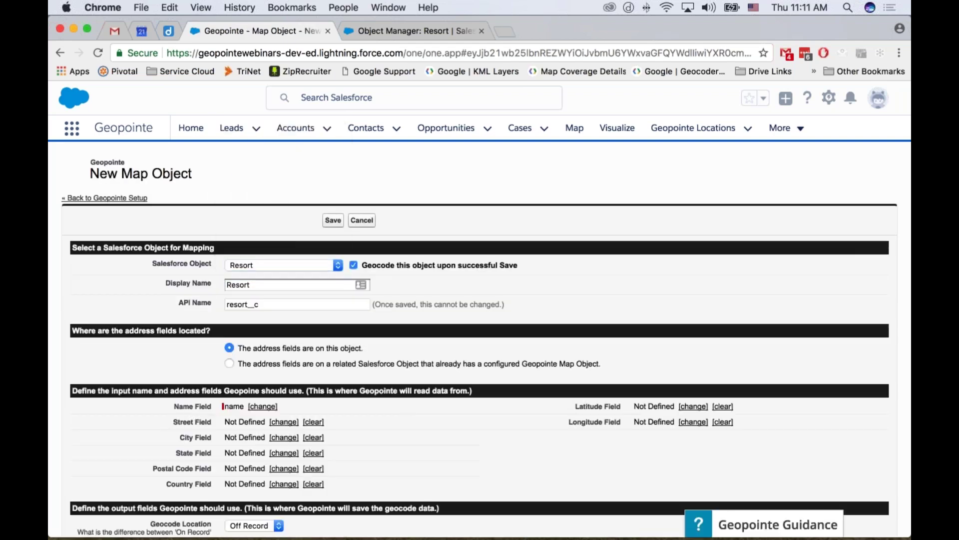
Step: Check which lookup field is offered as the Resort map object's Geocode Lookup Field
scroll(404, 407, "down", 5)
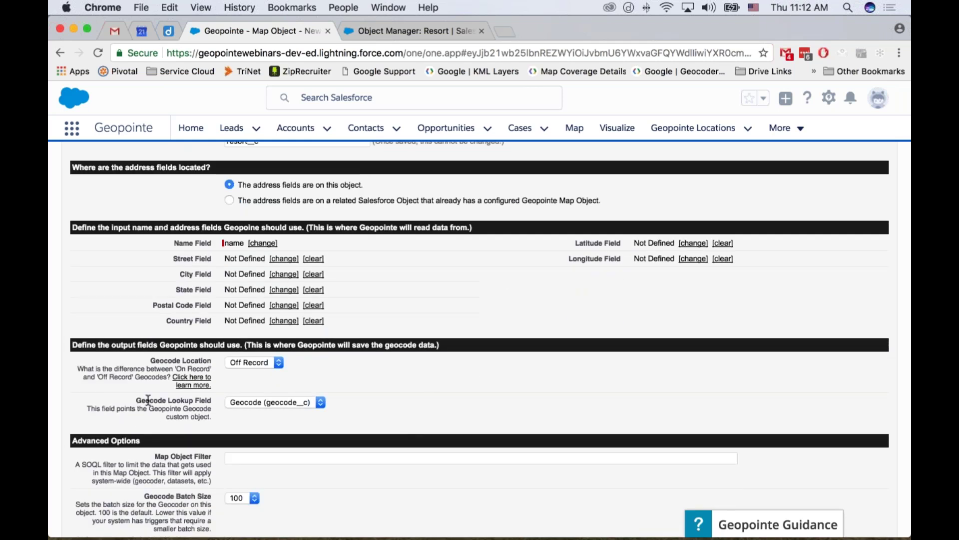
left_click(256, 401)
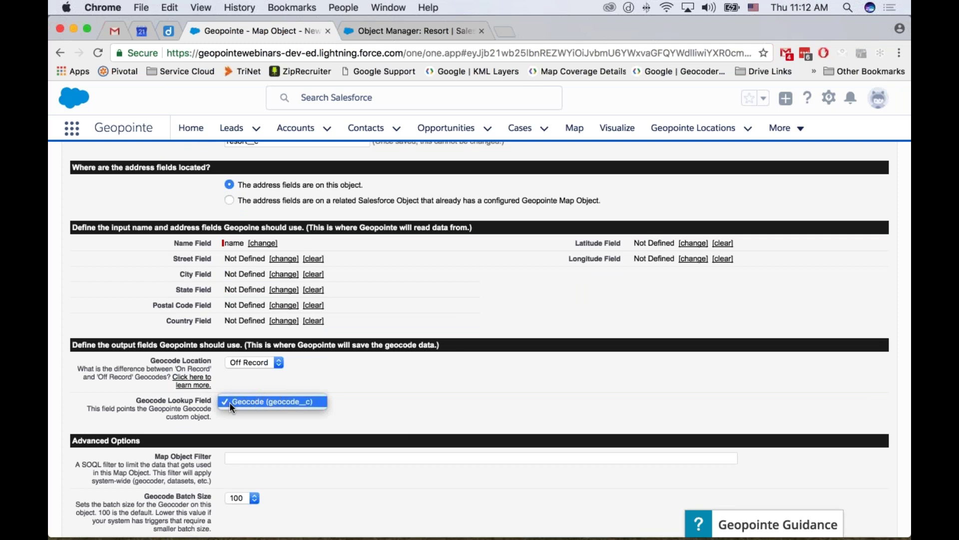
left_click(413, 403)
scroll(350, 405, "up", 2)
scroll(346, 409, "up", 3)
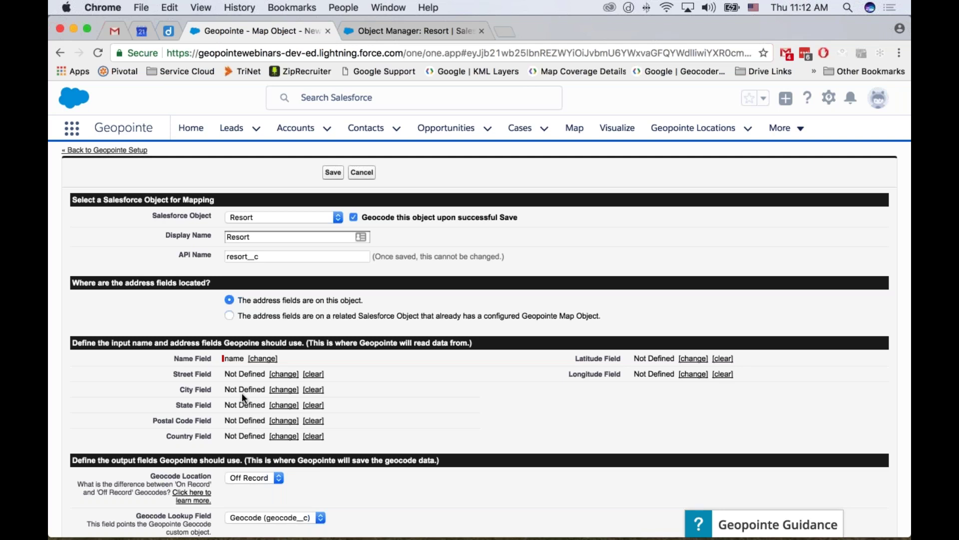
Step: Assign the Resort object's Street, City and State fields as the map object's street, city and state address fields
left_click(284, 374)
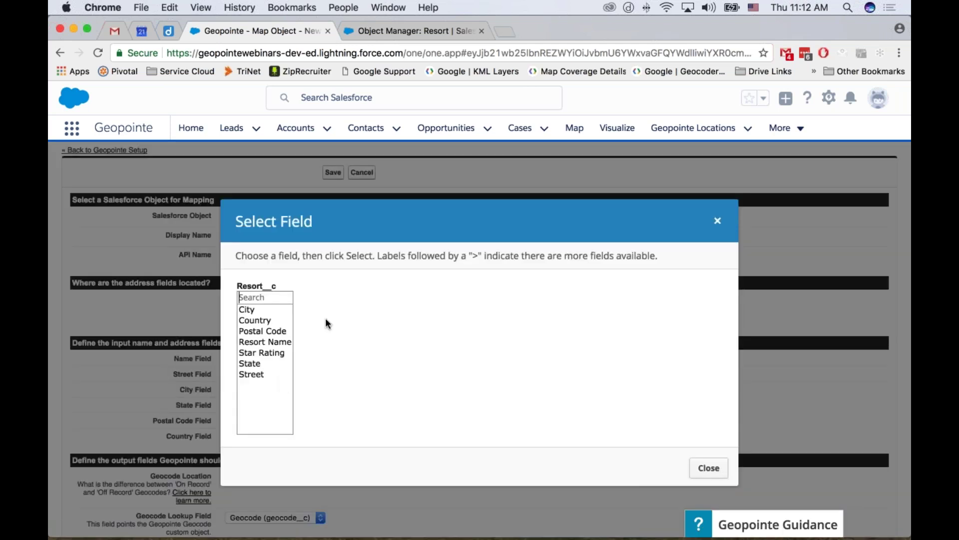
left_click(255, 375)
left_click(329, 377)
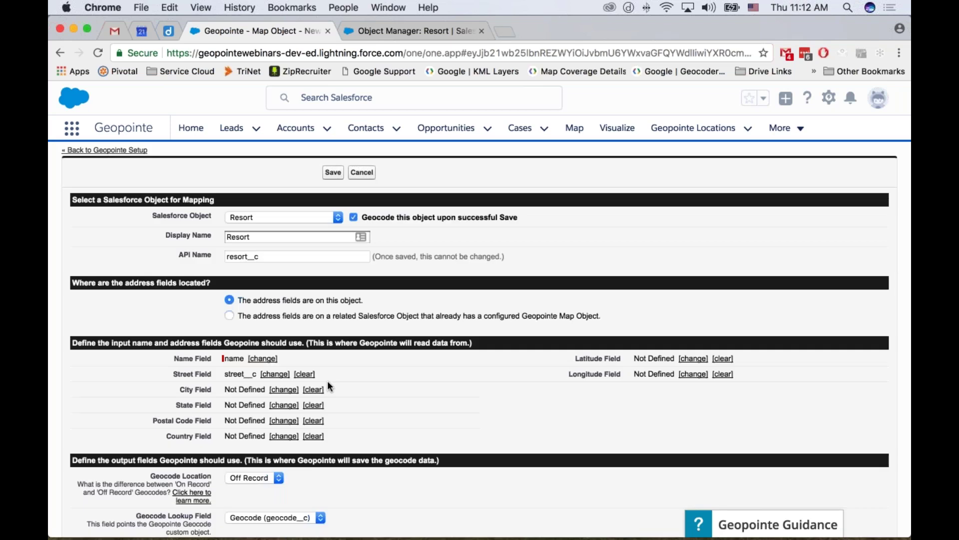
left_click(285, 389)
left_click(254, 307)
left_click(334, 374)
left_click(283, 405)
left_click(255, 360)
left_click(329, 376)
Step: Assign Postal Code and Country as the remaining address fields and save the Resort map object
left_click(284, 420)
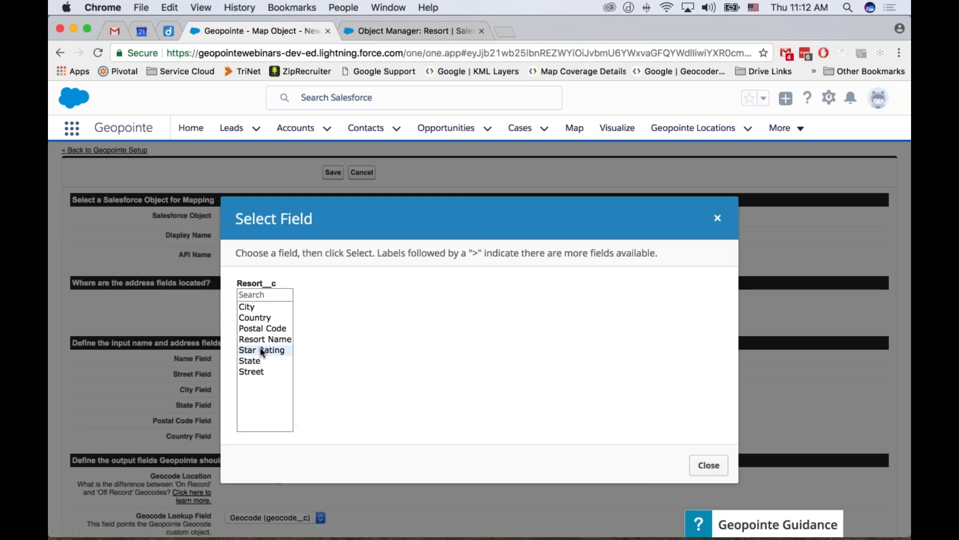
left_click(259, 328)
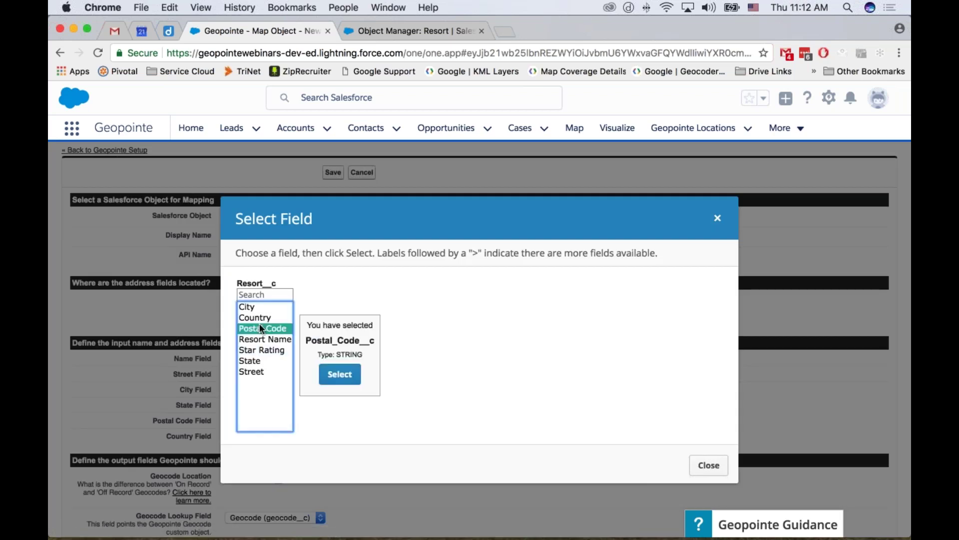
left_click(333, 376)
left_click(285, 435)
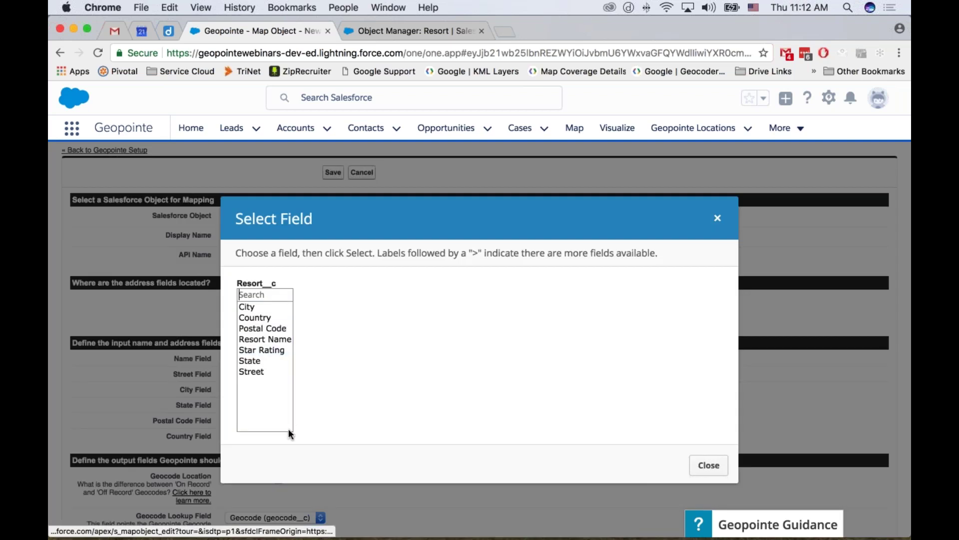
left_click(267, 317)
left_click(334, 376)
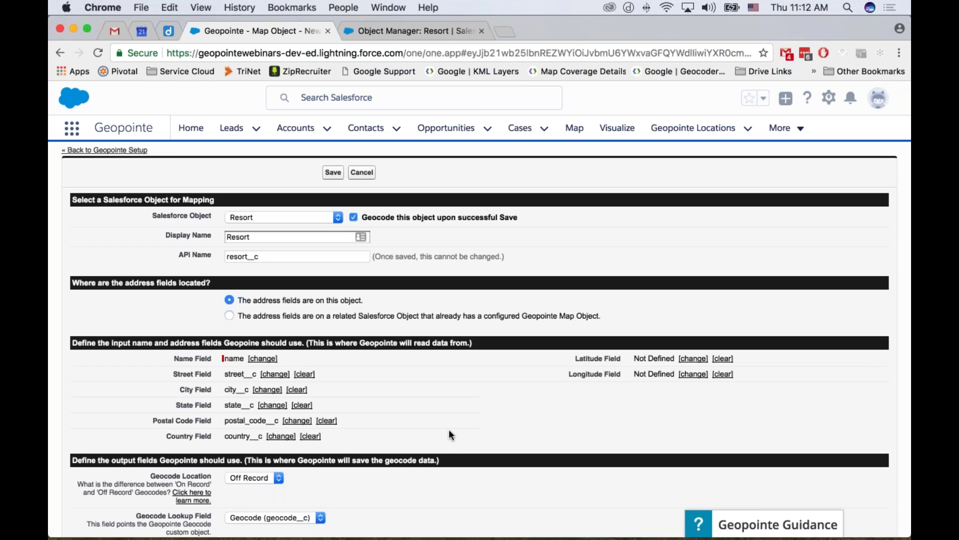
scroll(449, 434, "down", 5)
left_click(333, 518)
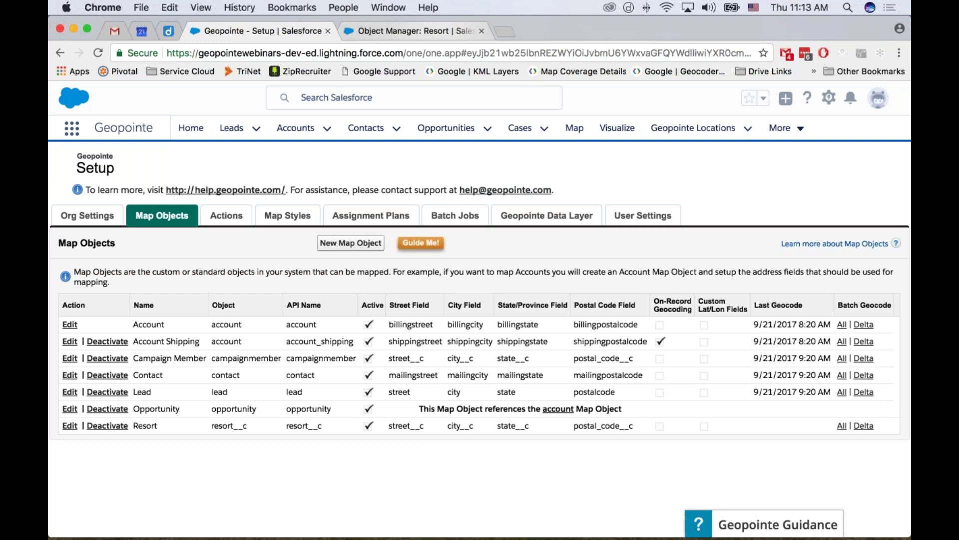
Step: In the Resort object's setup, start a new custom button or link with the label and name Map
left_click(390, 31)
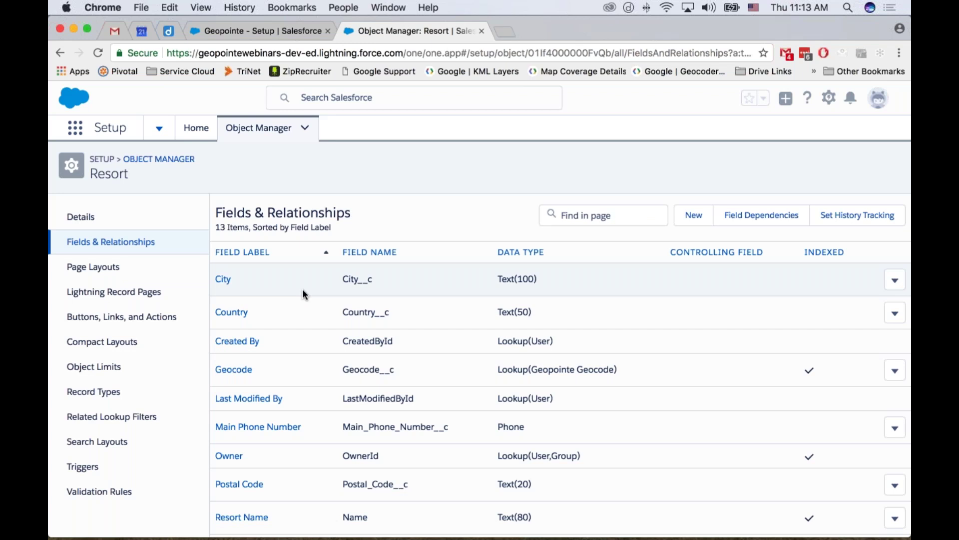
left_click(111, 324)
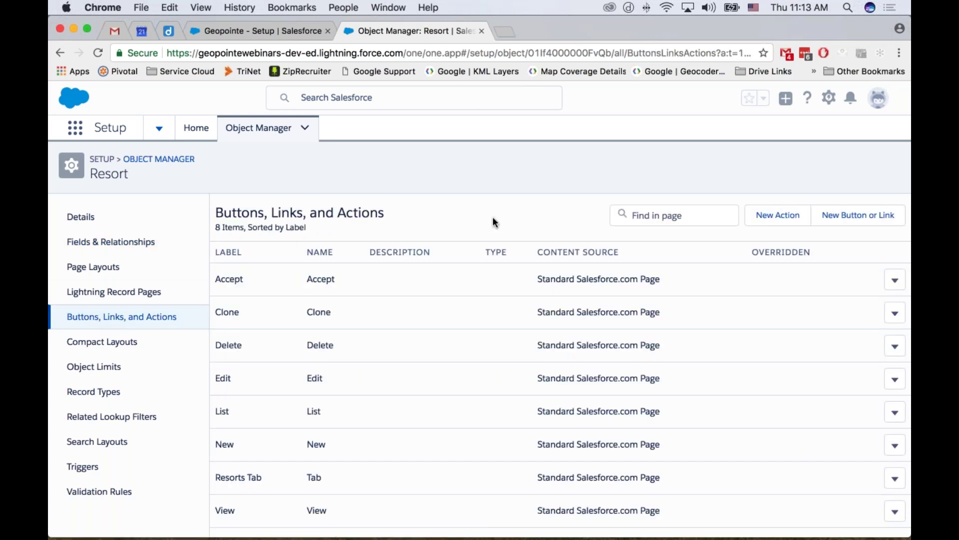
left_click(862, 225)
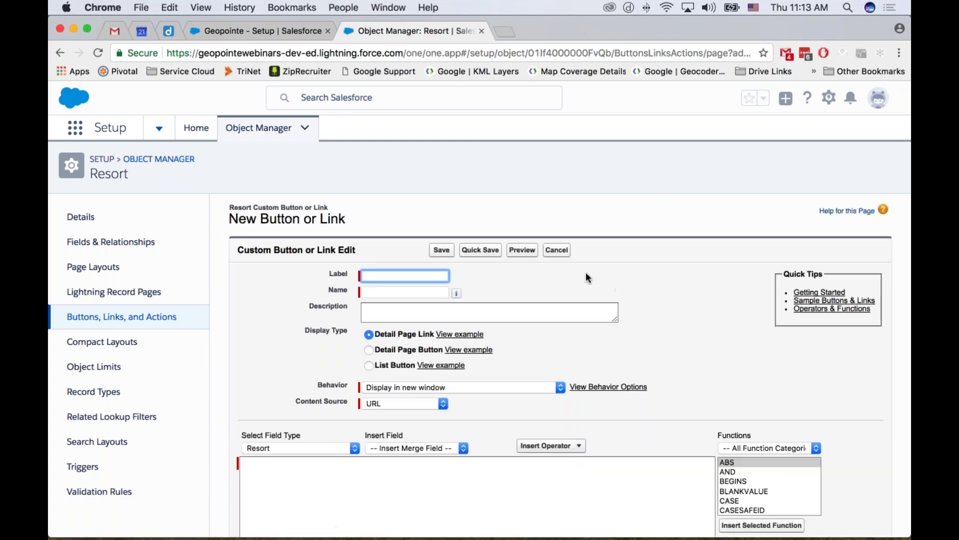
left_click(439, 278)
type("Map")
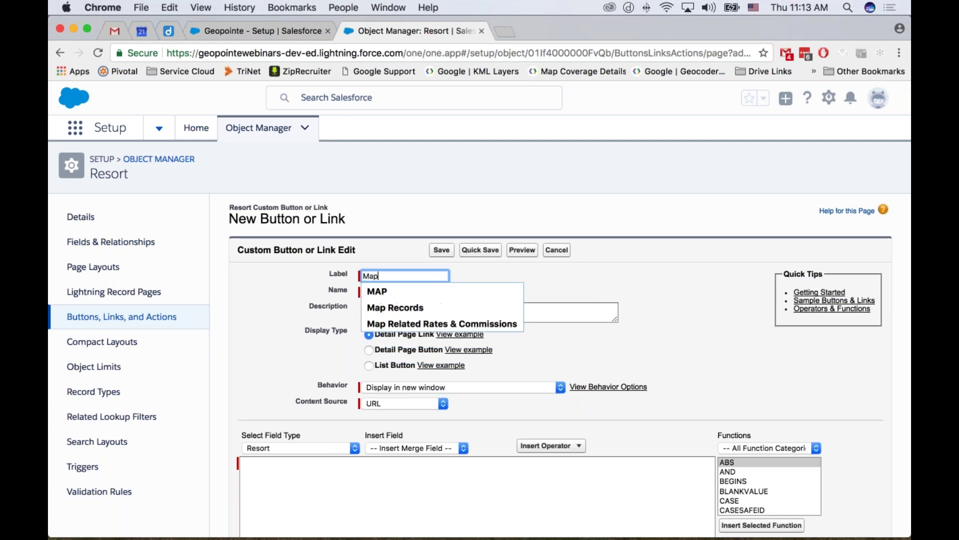
key("Tab")
left_click(501, 298)
Step: Make Map a Detail Page Button and keep its behavior as Display in new window
scroll(281, 336, "down", 3)
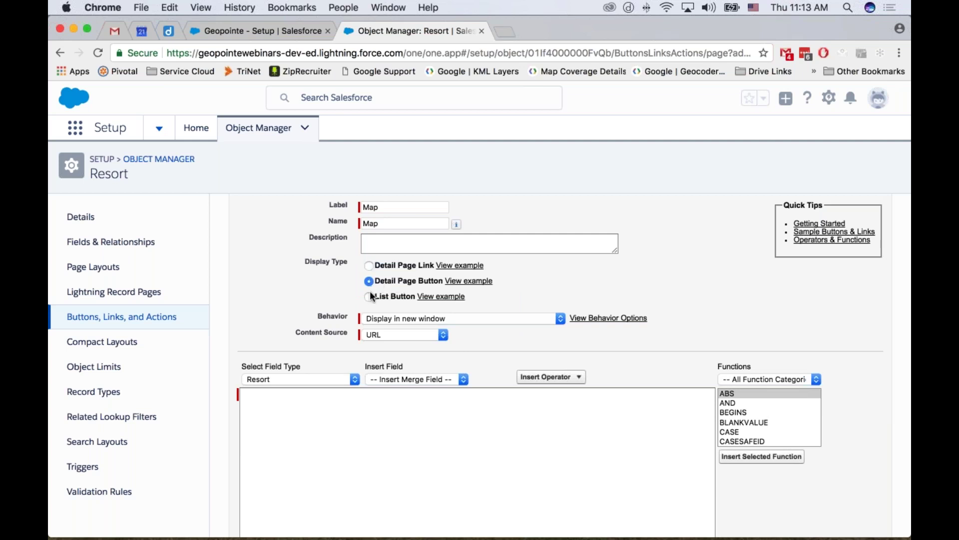
scroll(280, 300, "down", 3)
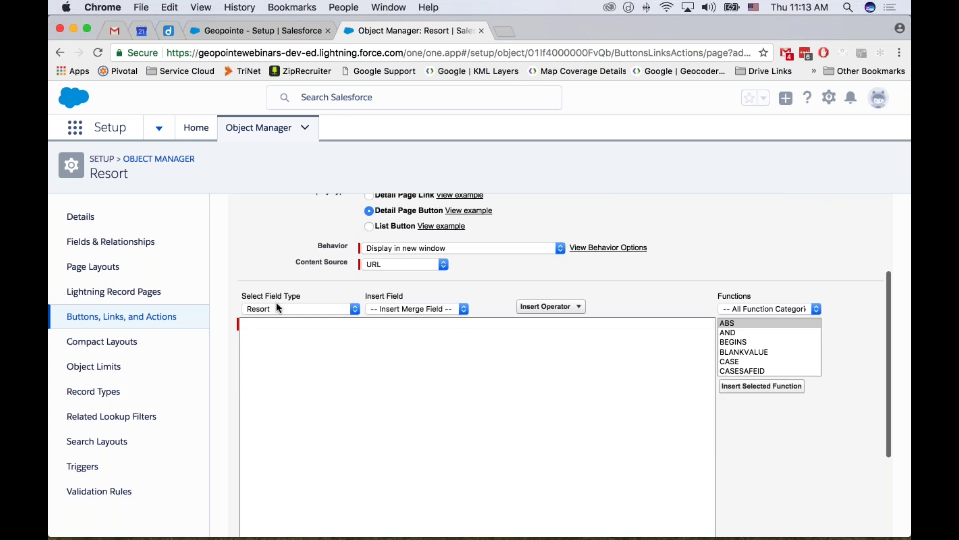
scroll(501, 280, "up", 2)
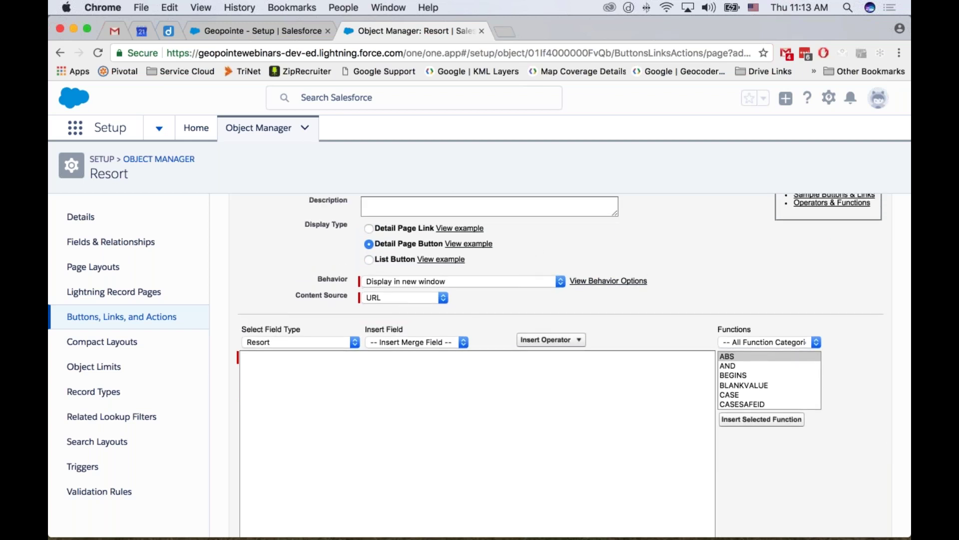
left_click(488, 285)
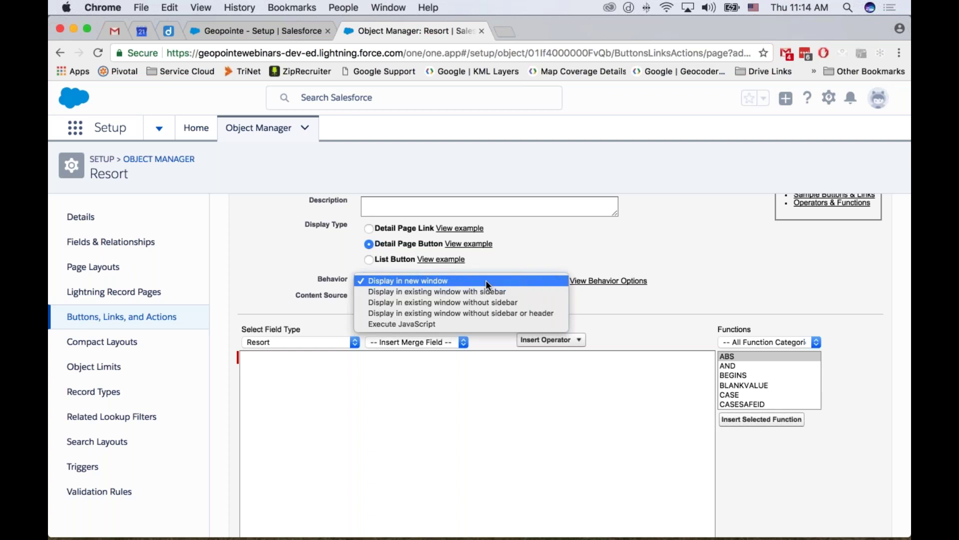
left_click(533, 251)
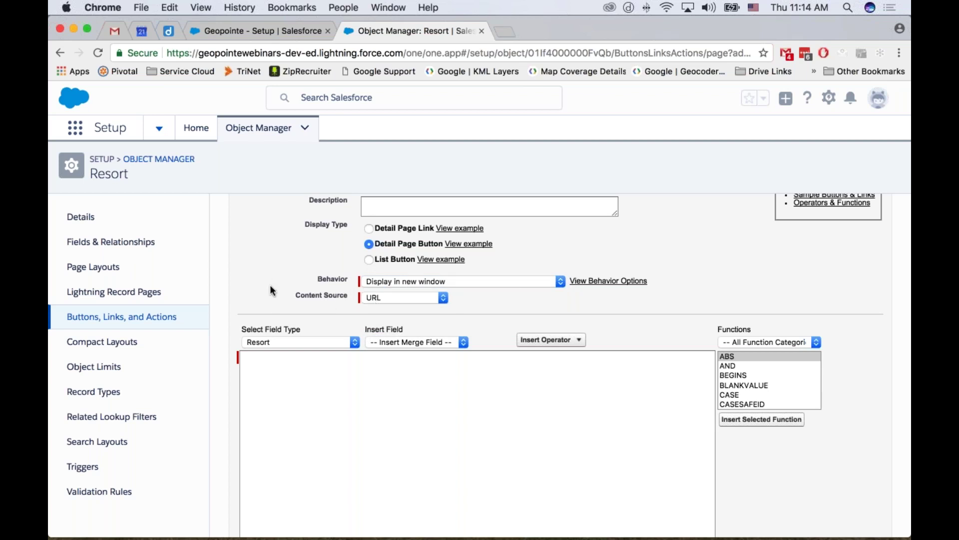
Step: Enter /apex/geopointe__Map?id={!Object_Name__c.Id} as the Map button's URL
scroll(283, 279, "down", 3)
left_click(359, 312)
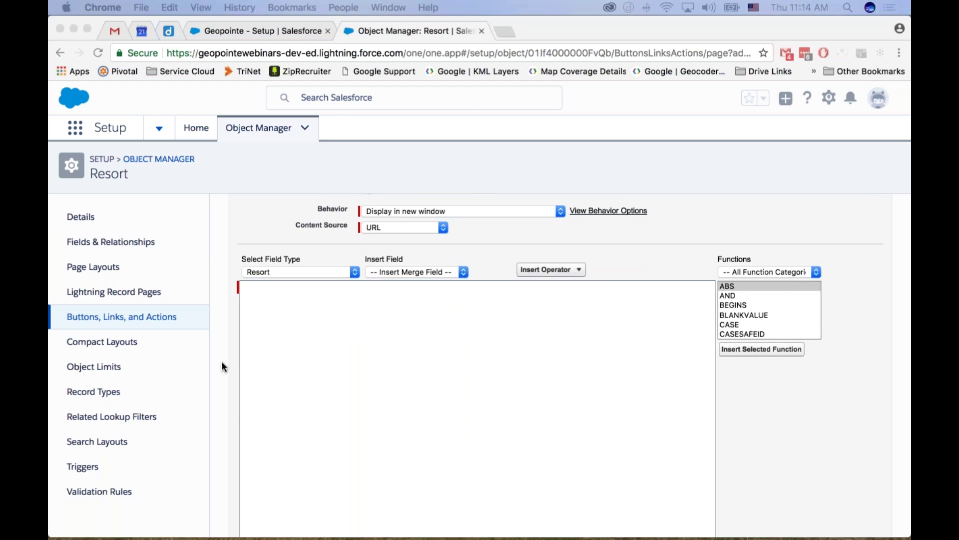
left_click(284, 303)
type("/apex/geopointe__Map?id={!Object_Name__c.Id}")
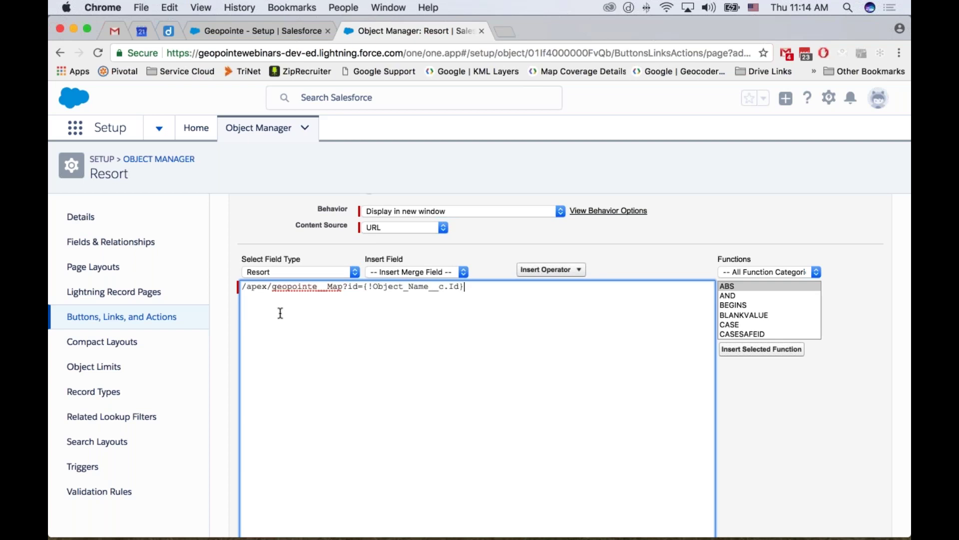
Step: Examine the page path and the id parameter in the Map button's URL
left_click_drag(343, 286, 223, 283)
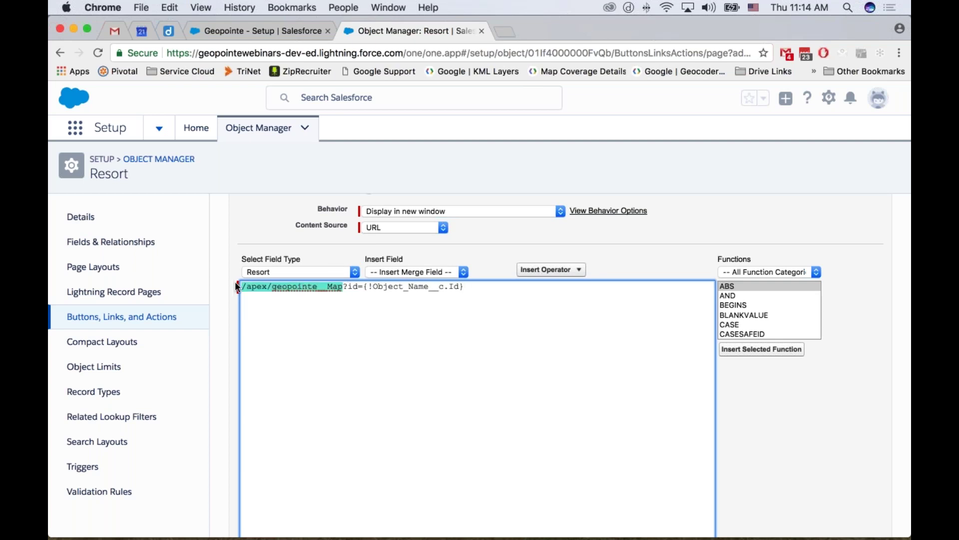
left_click(343, 286)
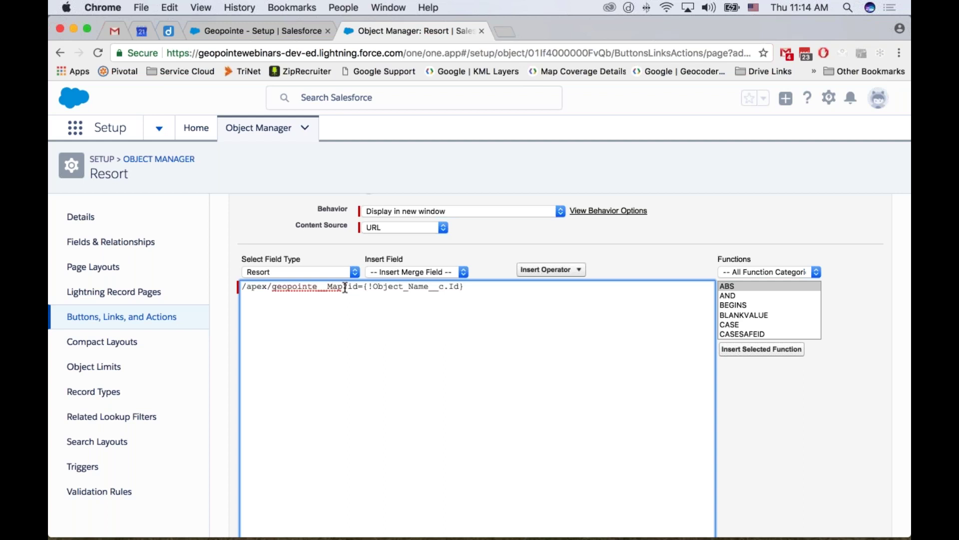
left_click(474, 288, "shift")
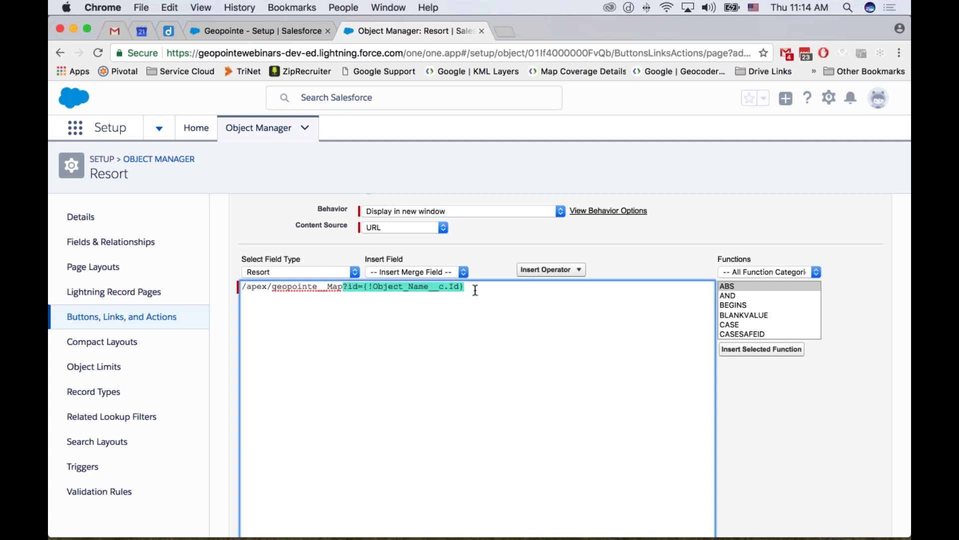
left_click(346, 290)
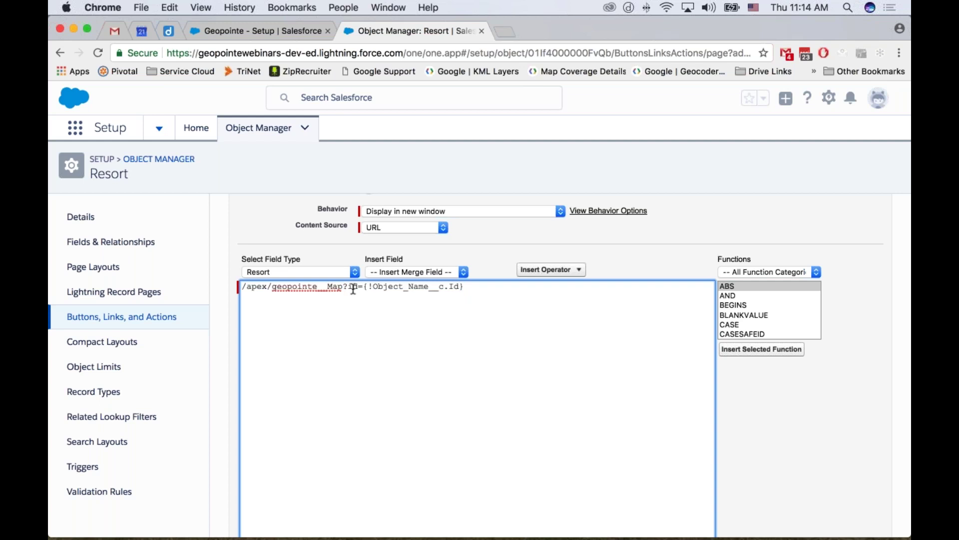
left_click_drag(348, 288, 511, 290)
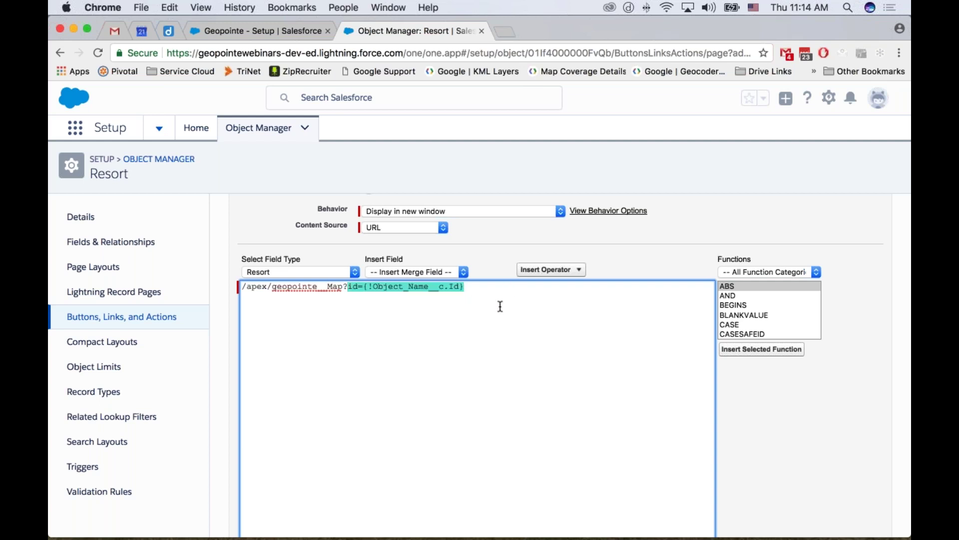
Step: Replace the placeholder {!Object_Name__c.Id} in the URL with the Resort Record ID merge field, {!Resort__c.Id}
left_click(407, 292)
left_click(464, 292)
left_click_drag(465, 287, 363, 288)
key("BackSpace")
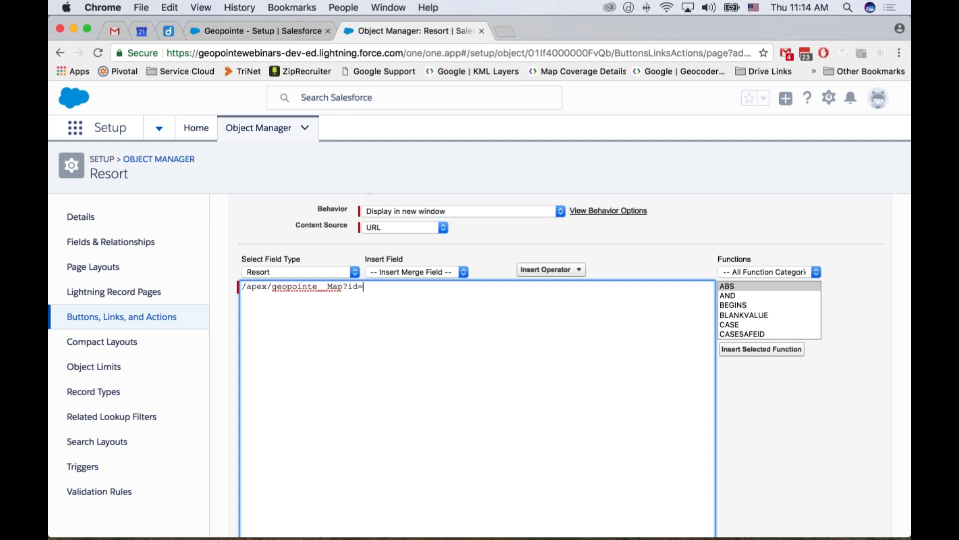
left_click(448, 270)
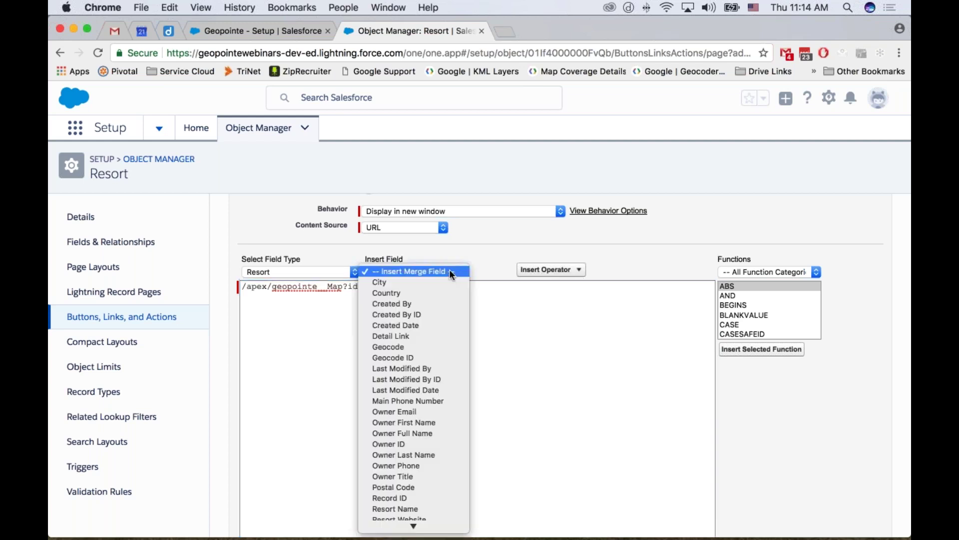
left_click(430, 498)
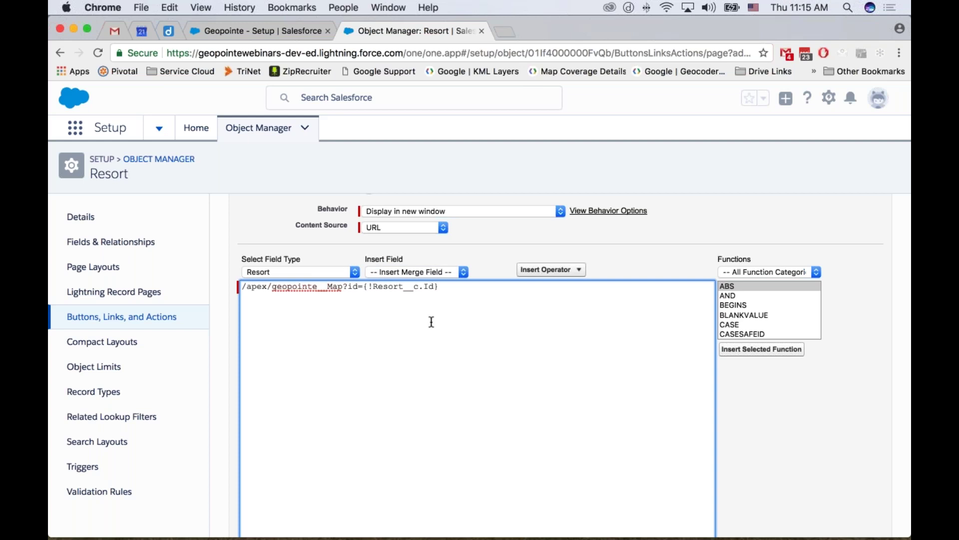
Step: Check the syntax of the URL and save the Map button
scroll(419, 342, "down", 5)
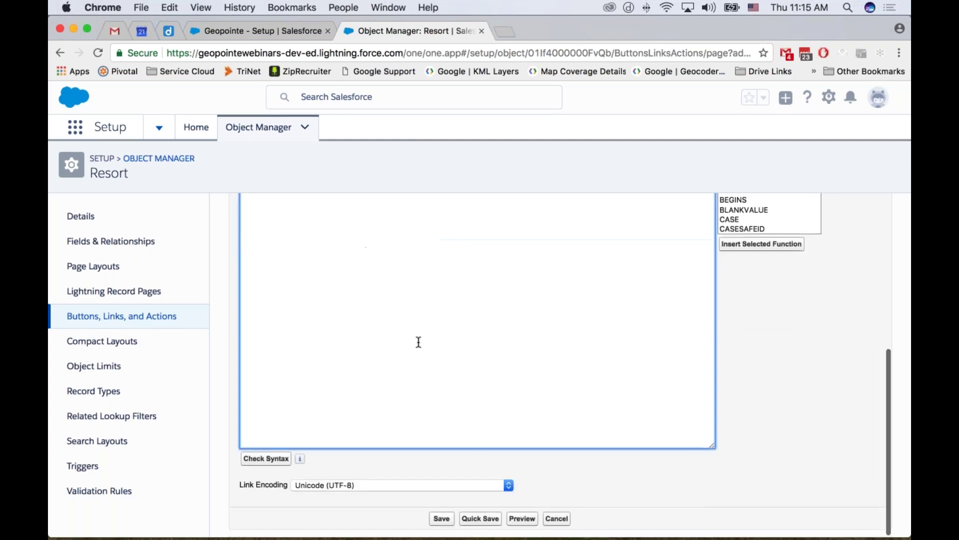
left_click(267, 459)
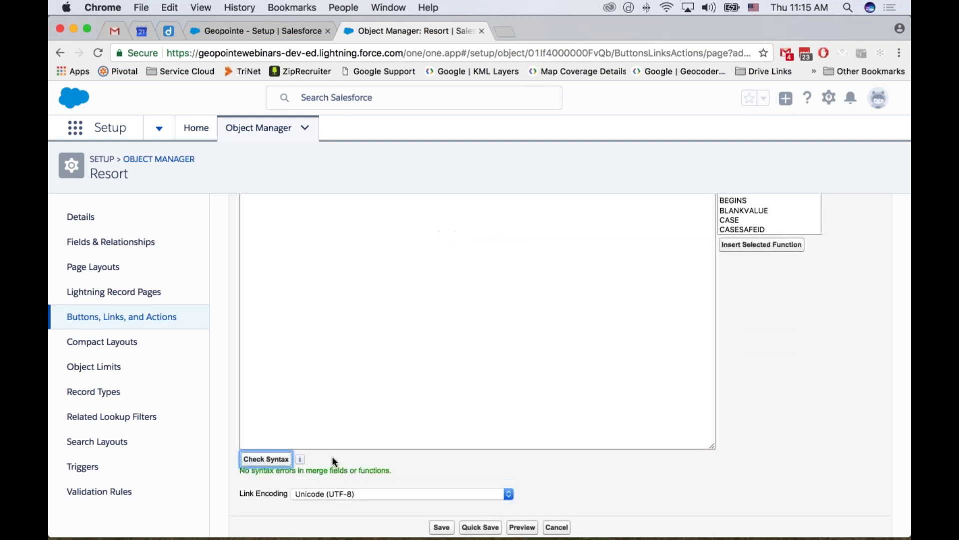
left_click(441, 526)
left_click(608, 174)
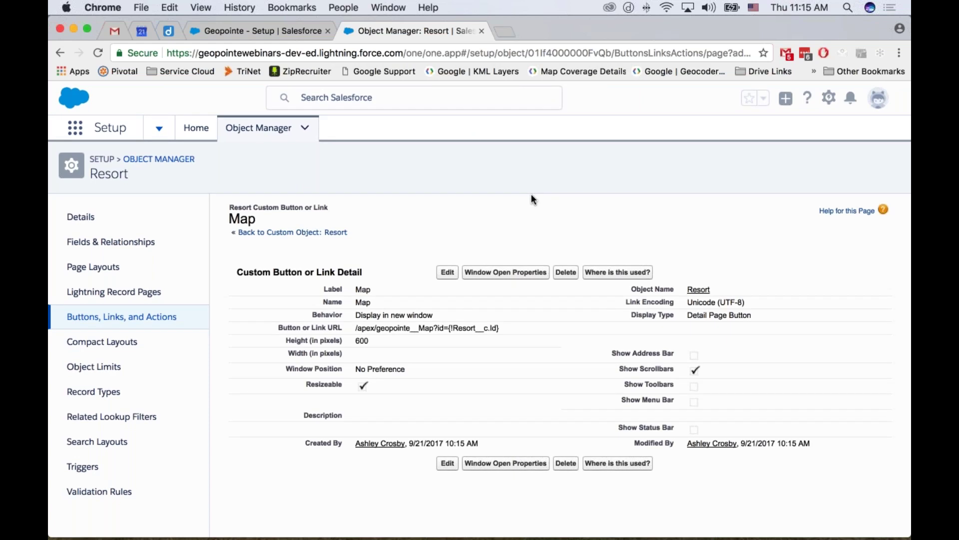
Step: In the Map button's window open properties, clear the height, show the address bar, toolbars, menu bar and status bar, and save
triple_click(362, 316)
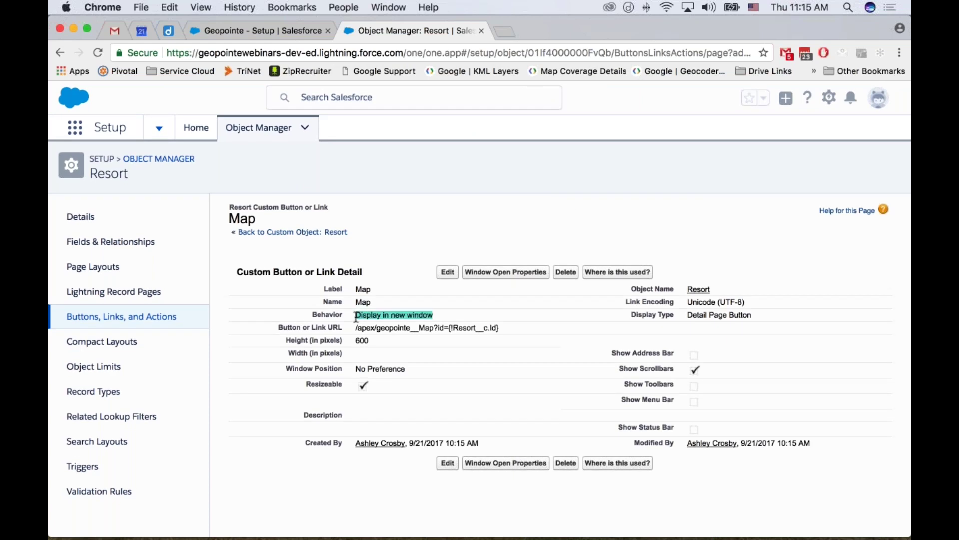
left_click(389, 314)
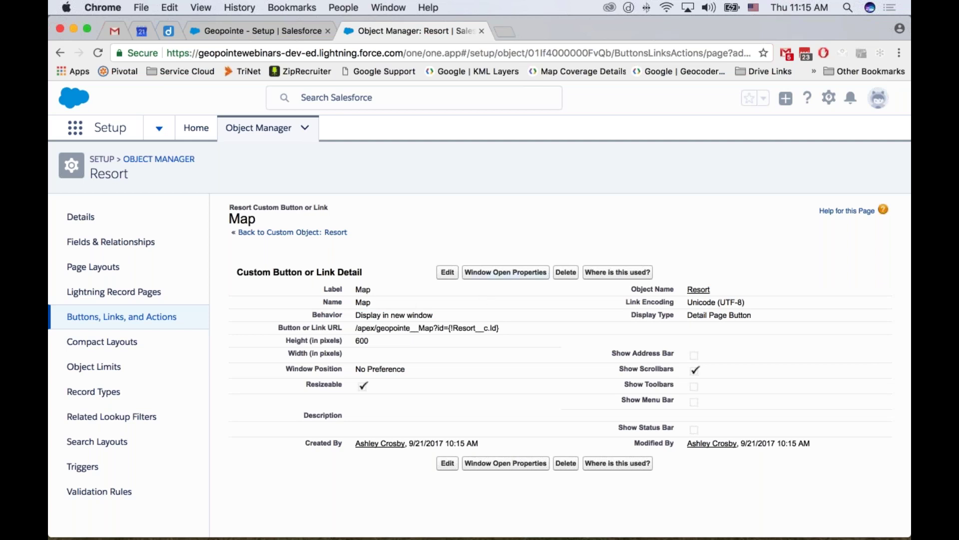
left_click(496, 274)
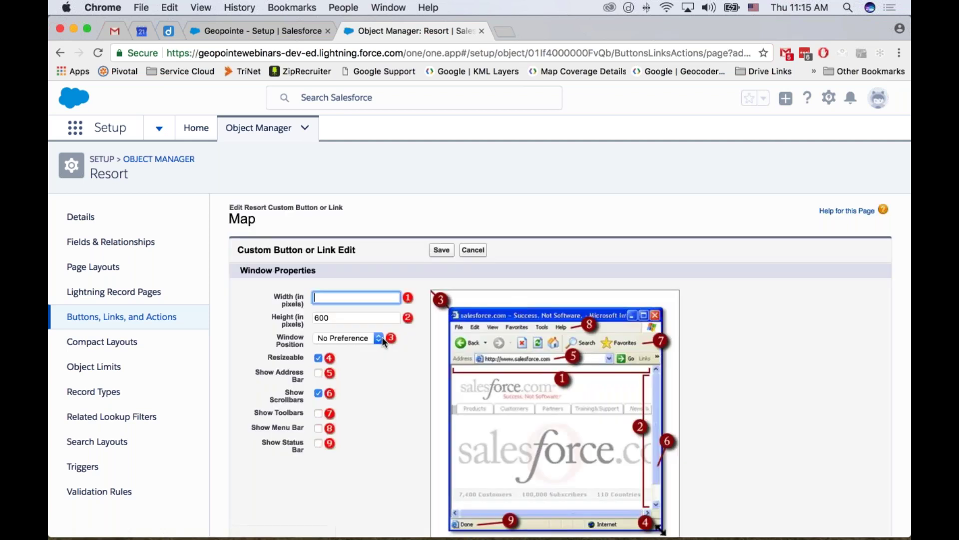
key("Tab")
key("BackSpace")
scroll(337, 368, "down", 2)
left_click(319, 328)
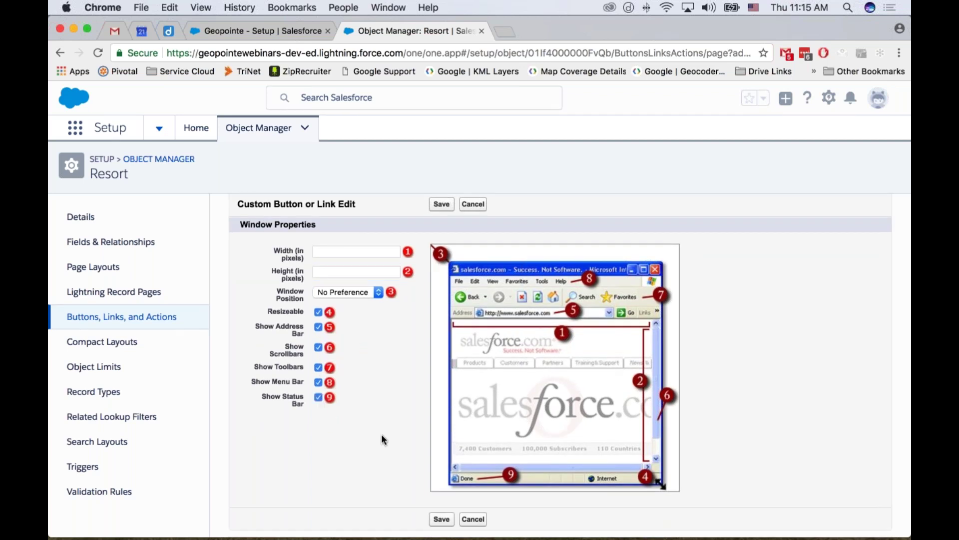
left_click(441, 519)
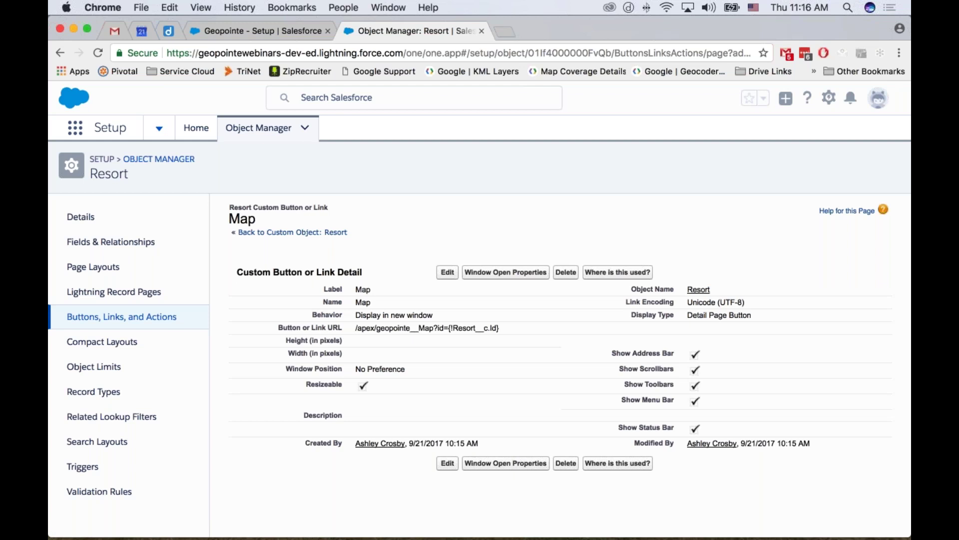
Step: Return to the Geopointe app and open the Resorts list
left_click(266, 26)
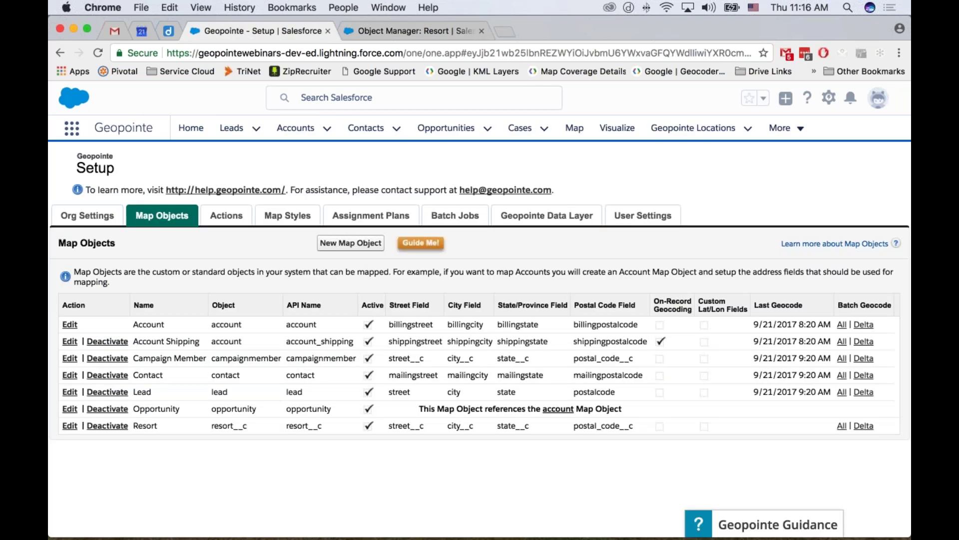
left_click(72, 128)
scroll(694, 440, "down", 5)
left_click(697, 454)
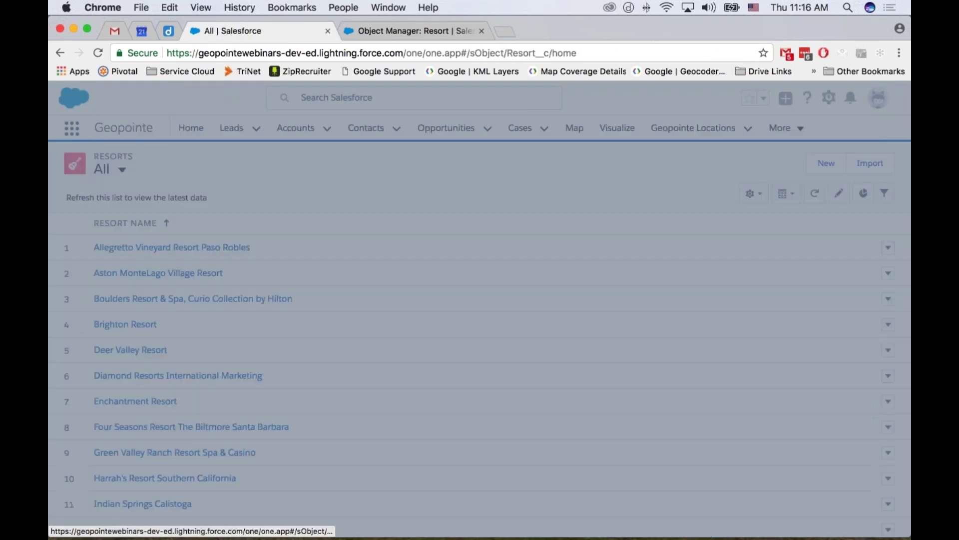
Step: Edit the Resort Layout page layout and add the Map button to the Custom Buttons area of Resort Detail
left_click(403, 32)
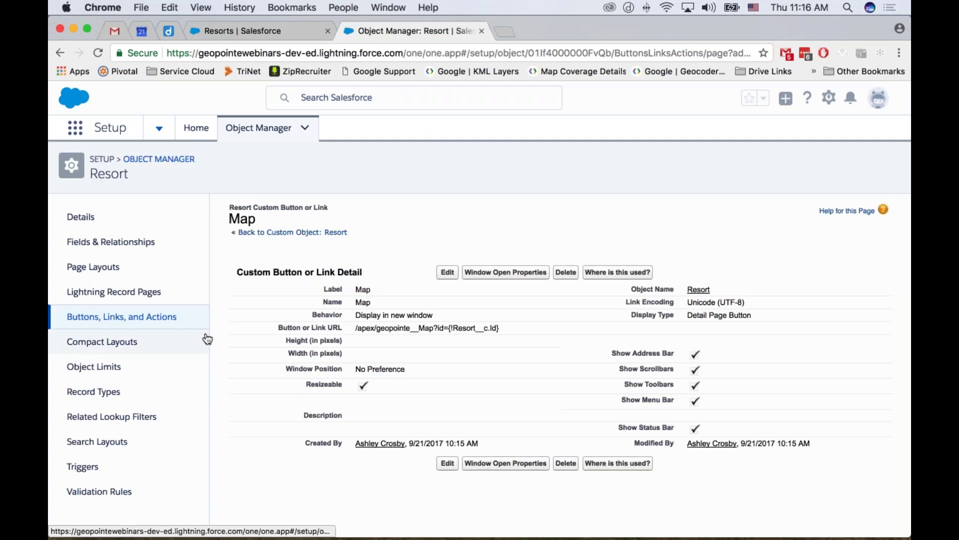
left_click(103, 271)
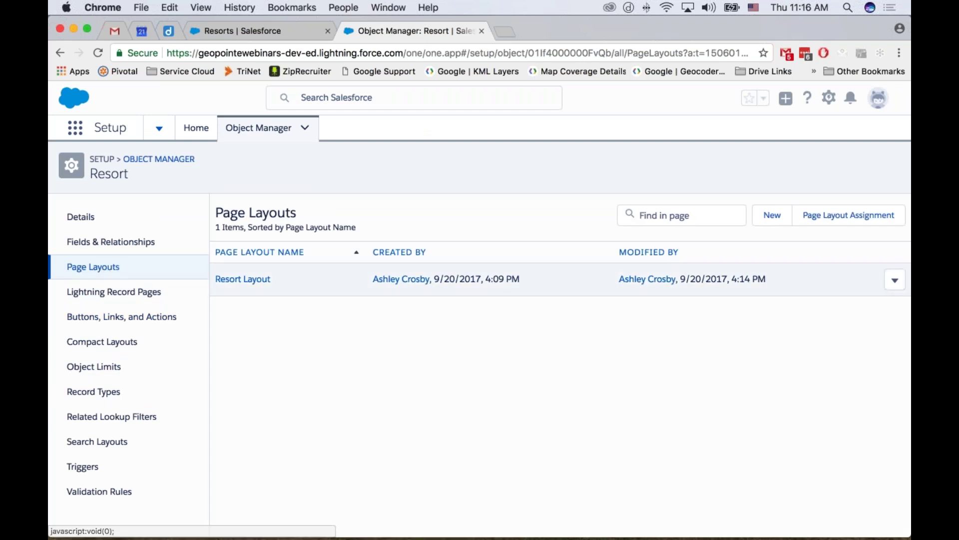
left_click(895, 280)
left_click(855, 309)
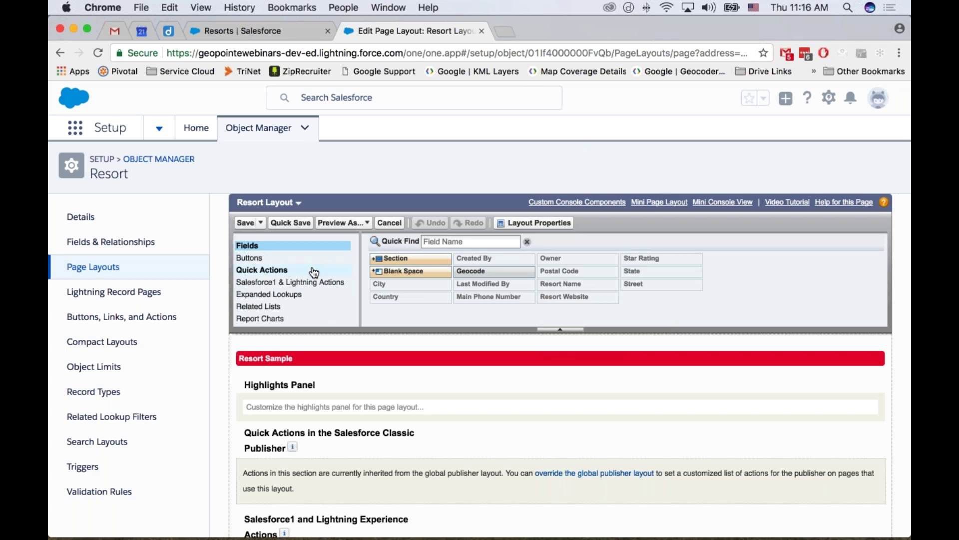
left_click(288, 258)
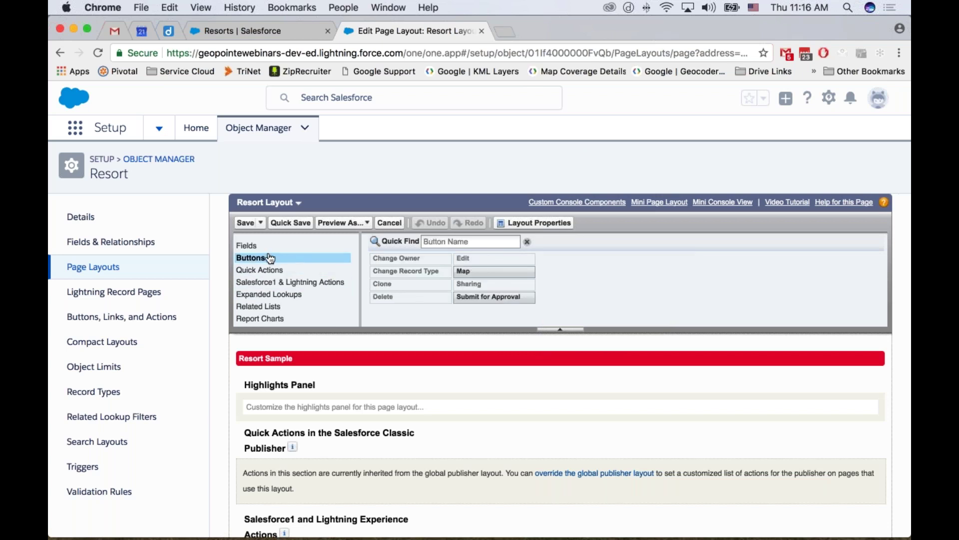
scroll(583, 377, "down", 5)
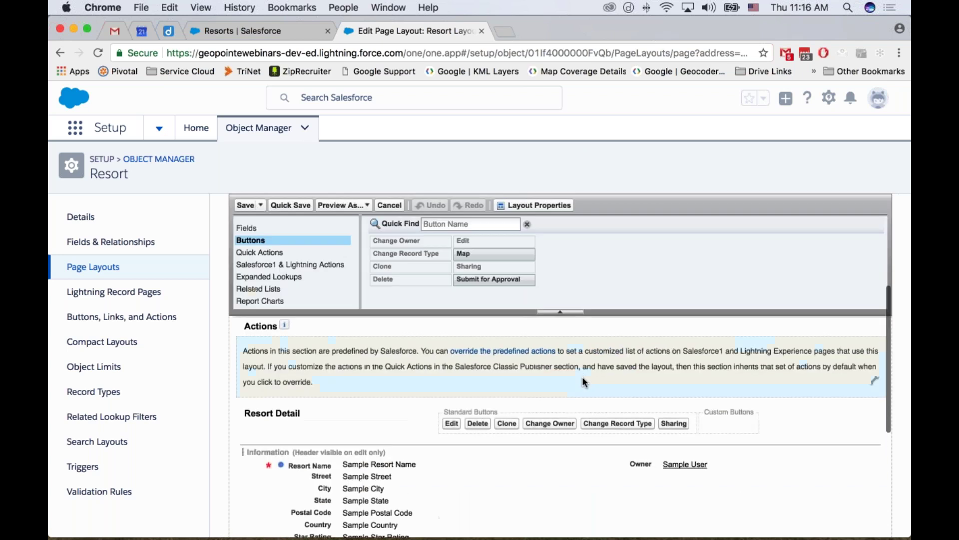
left_click_drag(493, 254, 747, 428)
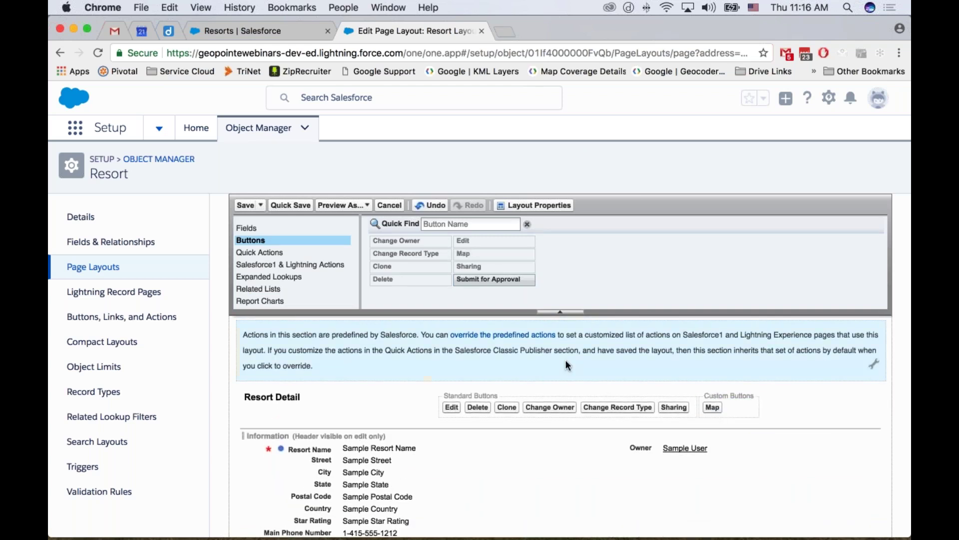
Step: Override the predefined Salesforce1 and Lightning Experience actions, add the Map action between New Task and New Contact, and save the layout
scroll(565, 360, "up", 3)
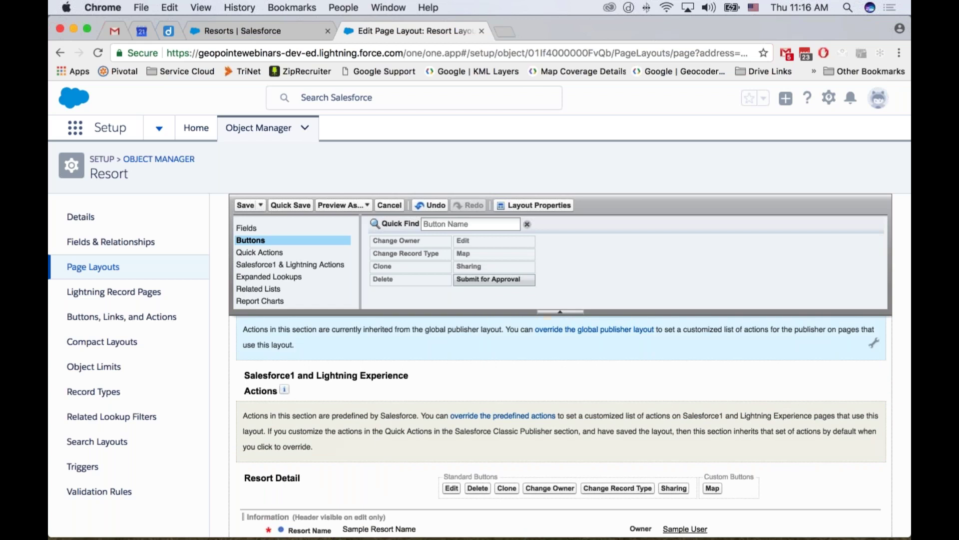
left_click(258, 270)
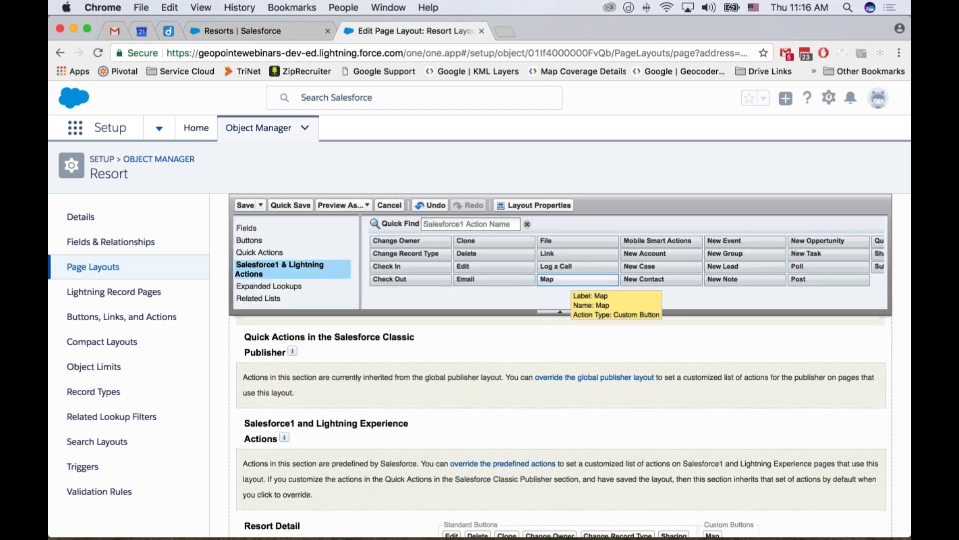
left_click(510, 467)
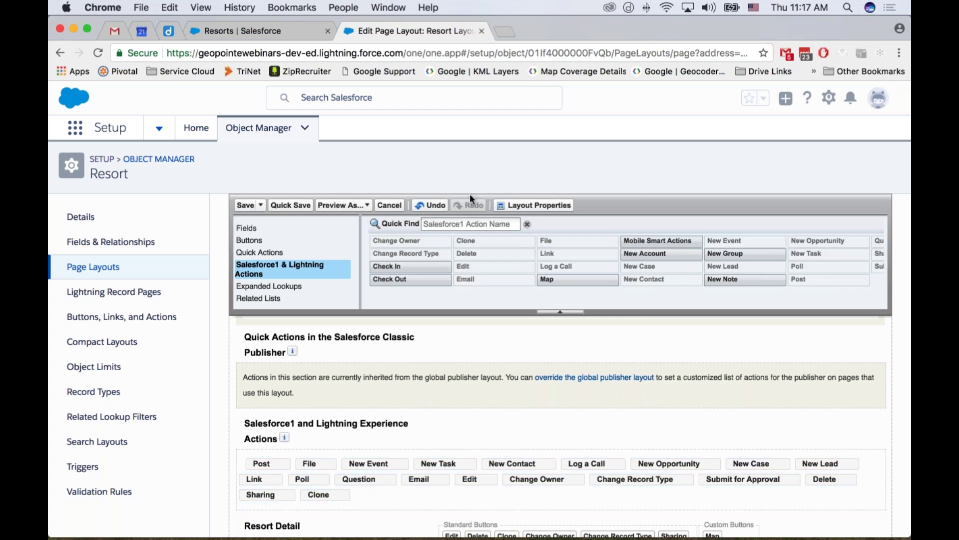
left_click_drag(548, 279, 473, 471)
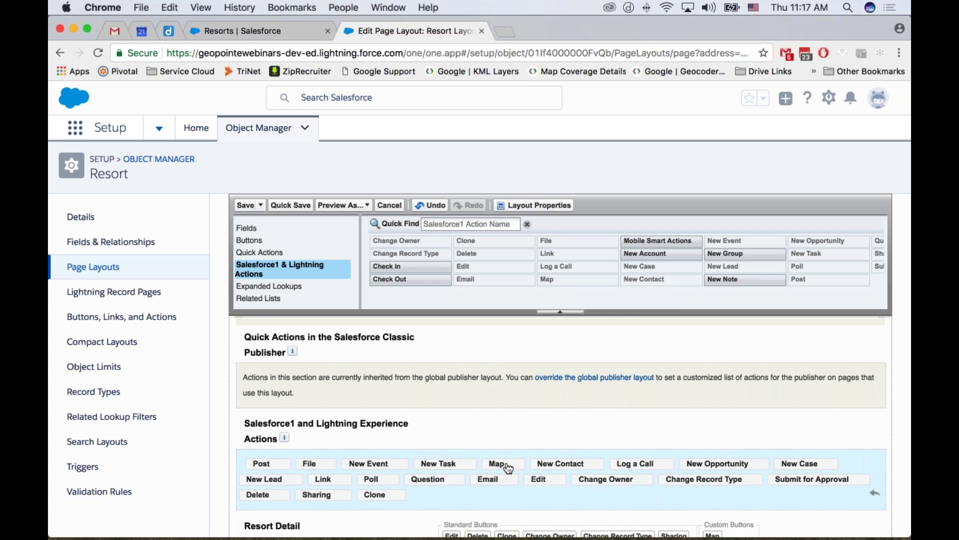
scroll(475, 406, "down", 3)
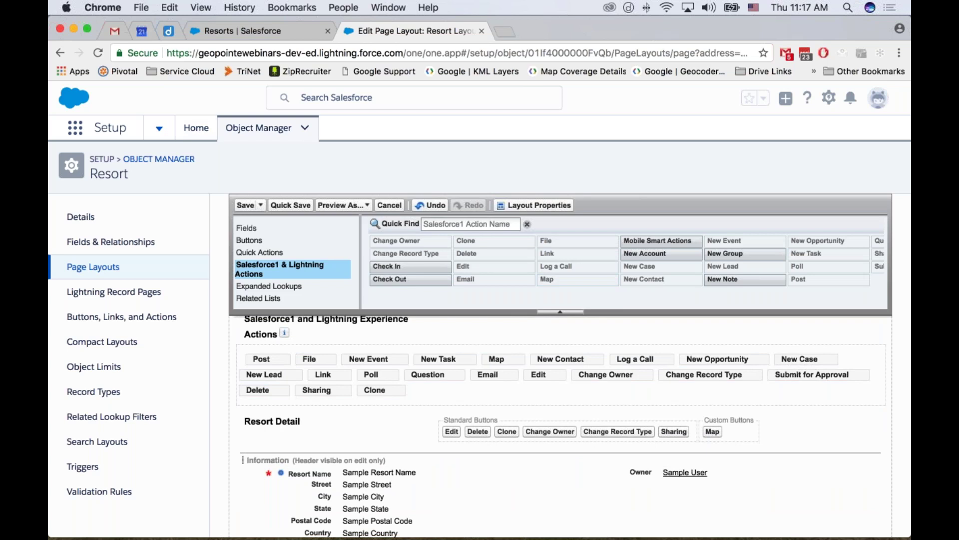
left_click(246, 205)
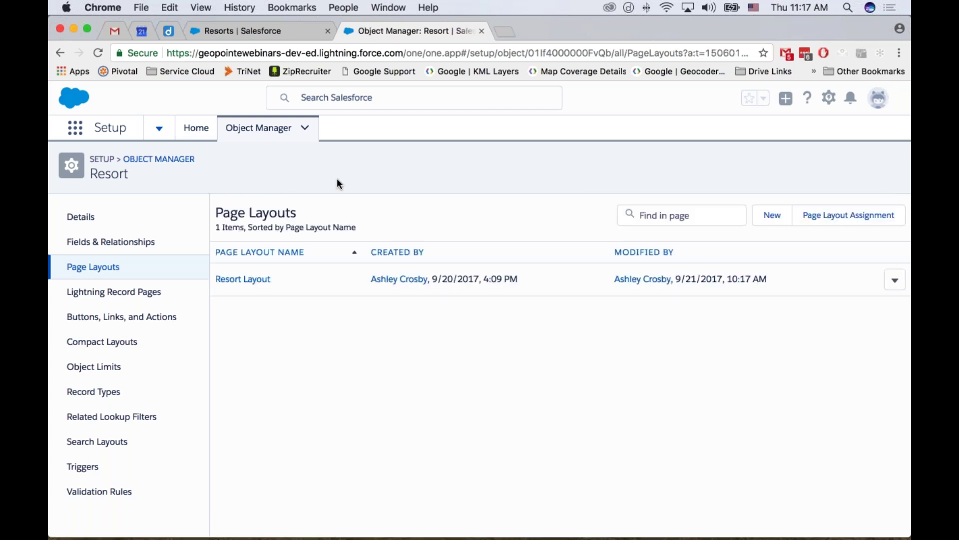
Step: Open the Brighton Resort record and map it with its Map button, viewing the surrounding area
left_click(283, 30)
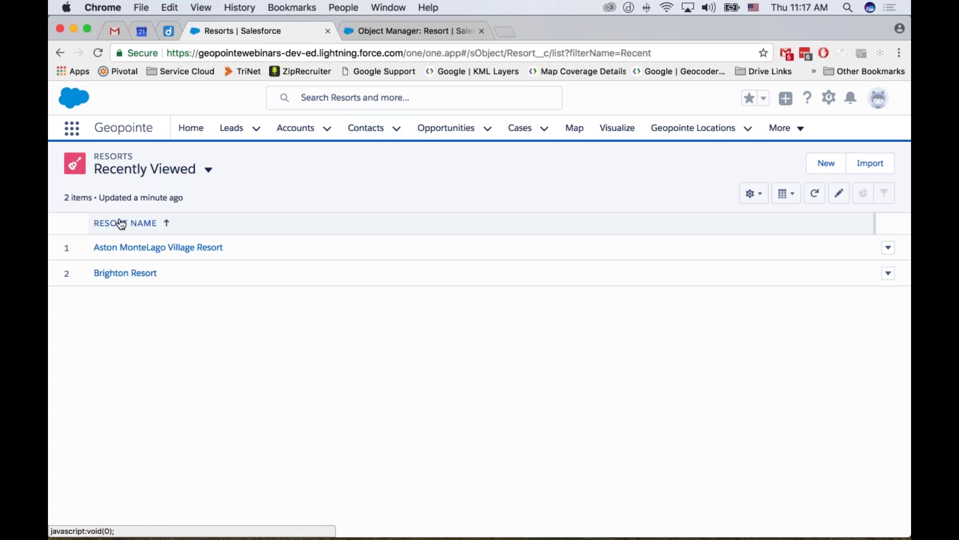
left_click(123, 276)
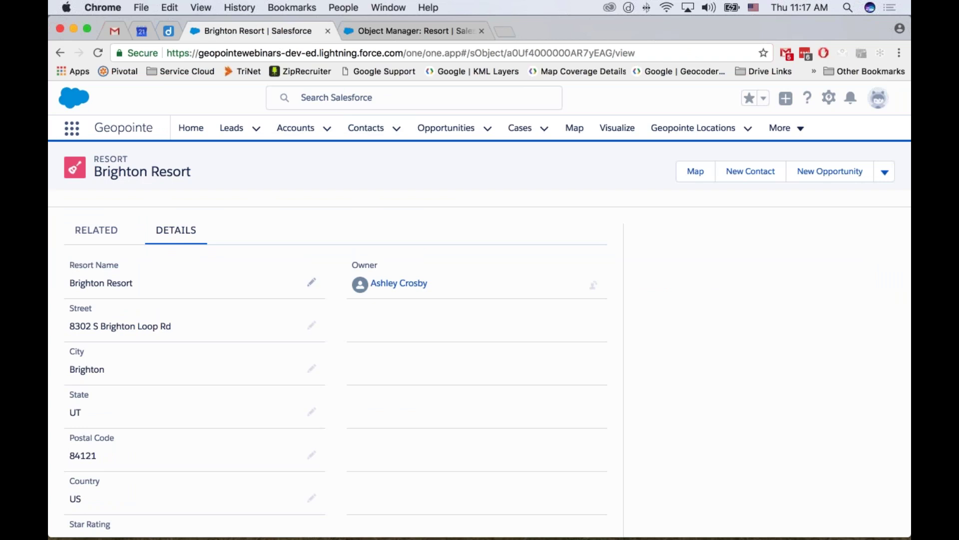
left_click(690, 180)
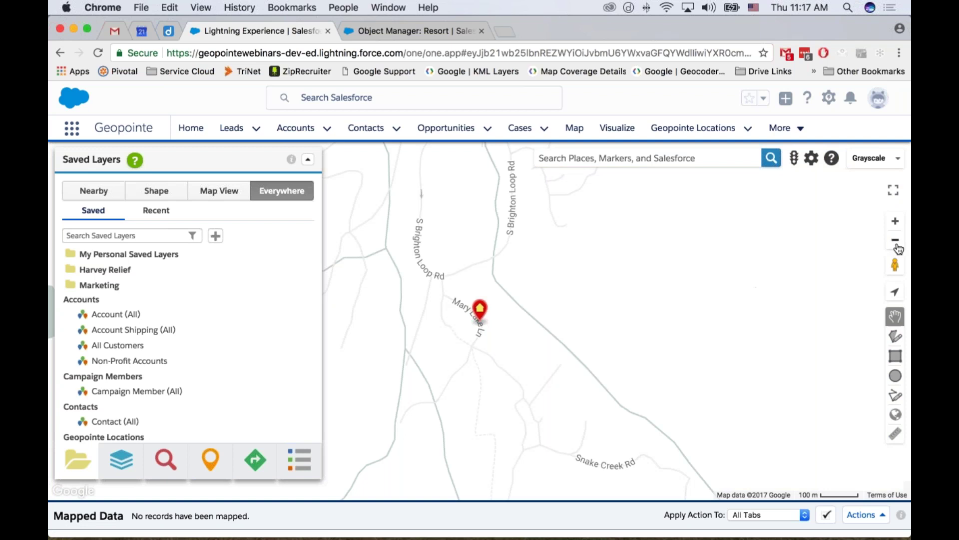
left_click(895, 241)
left_click(895, 241)
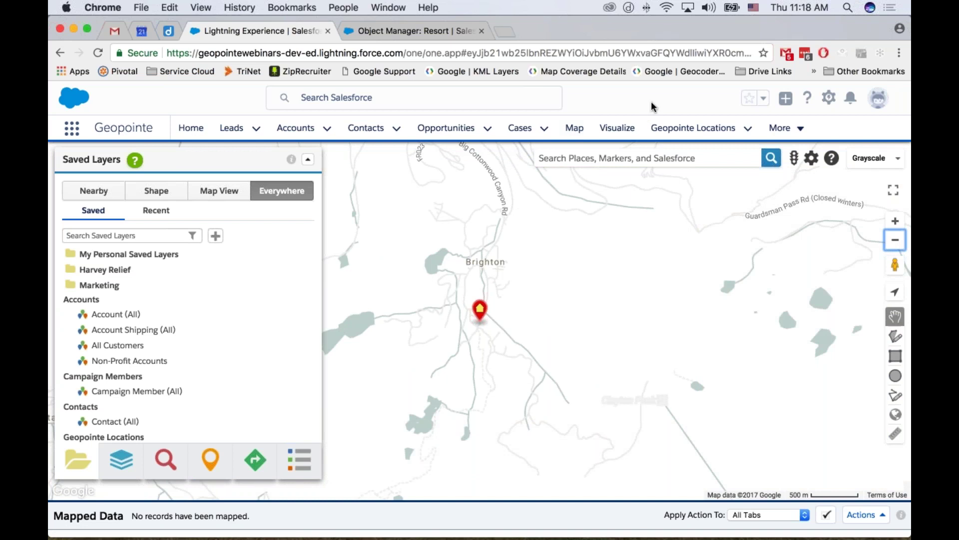
left_click(831, 102)
left_click(875, 109)
left_click(701, 259)
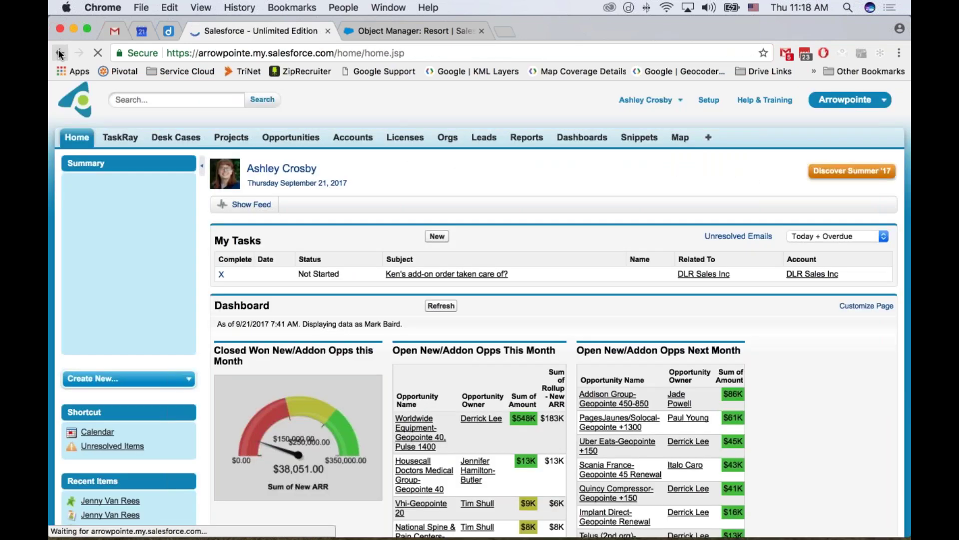
left_click(61, 52)
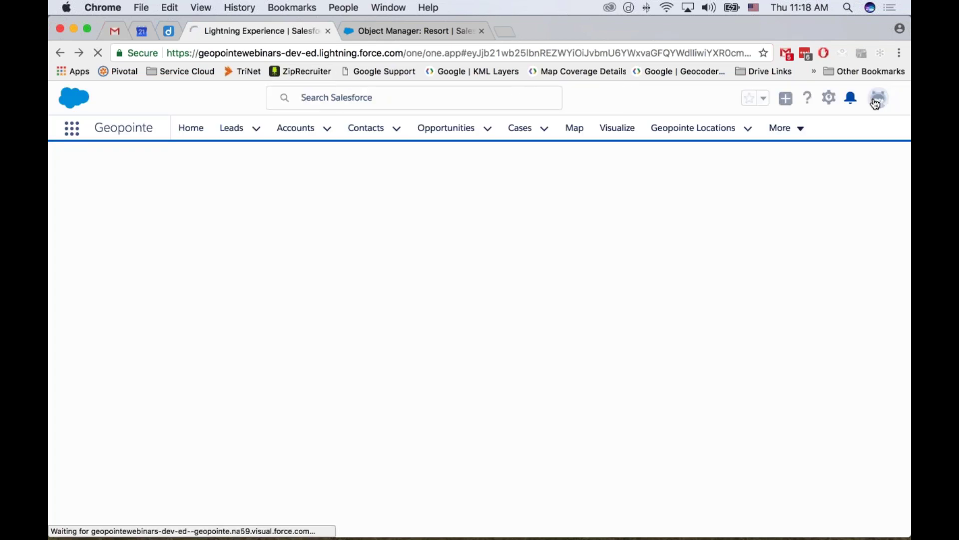
Step: Switch the org from Lightning Experience to Salesforce Classic
left_click(878, 99)
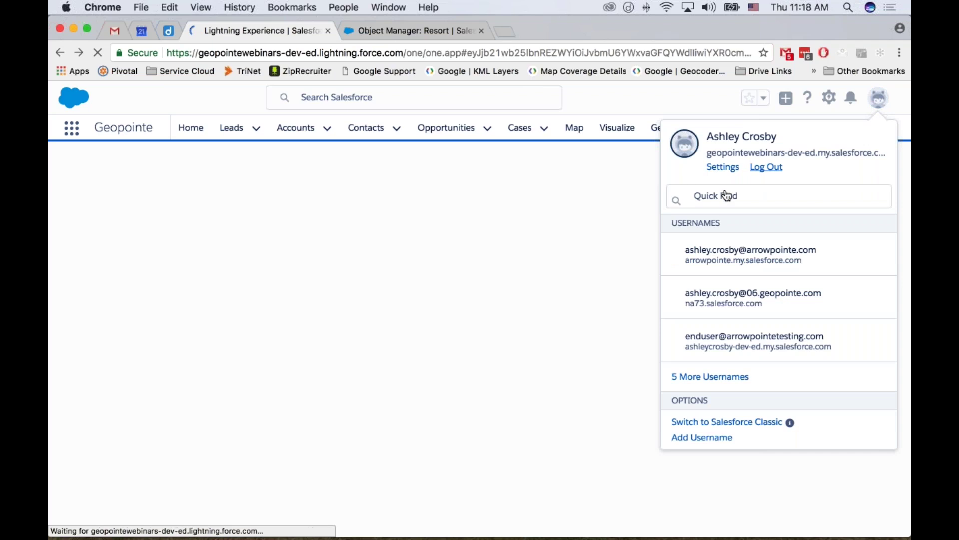
left_click(749, 427)
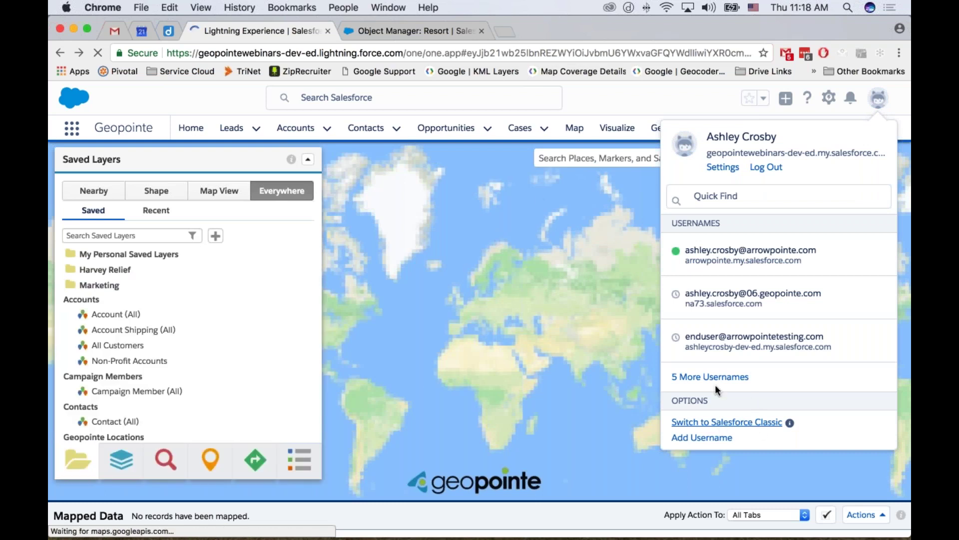
left_click(750, 422)
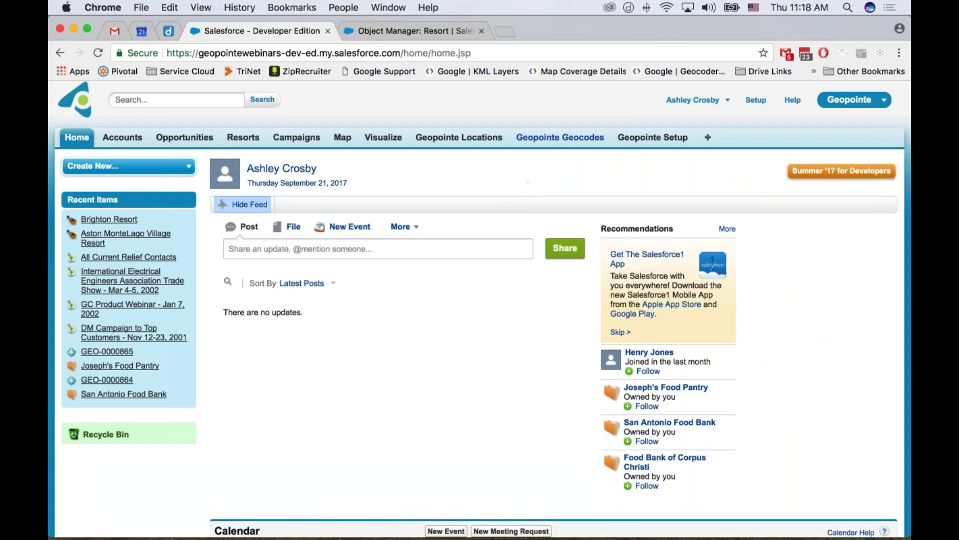
Step: Open the Resort custom object's definition in Salesforce Classic Setup
left_click(754, 101)
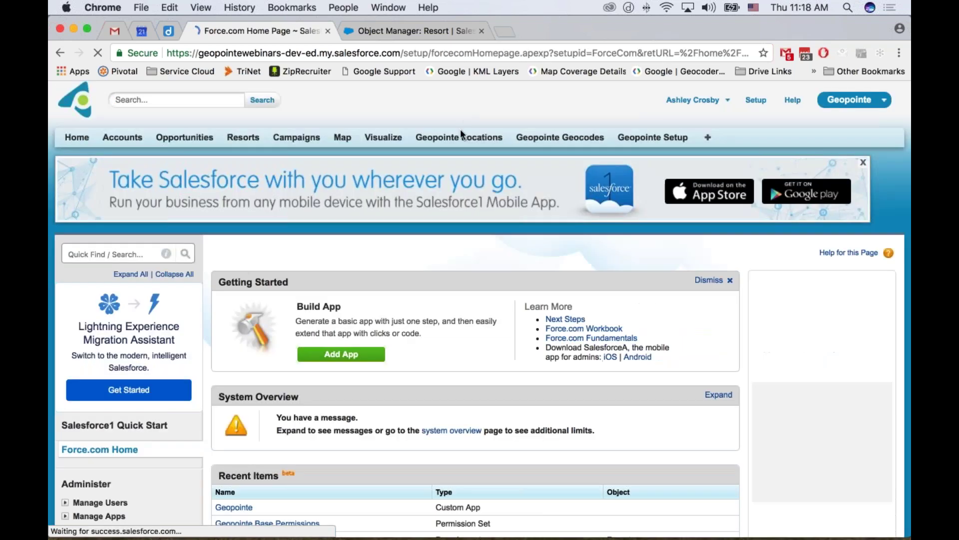
scroll(377, 232, "down", 9)
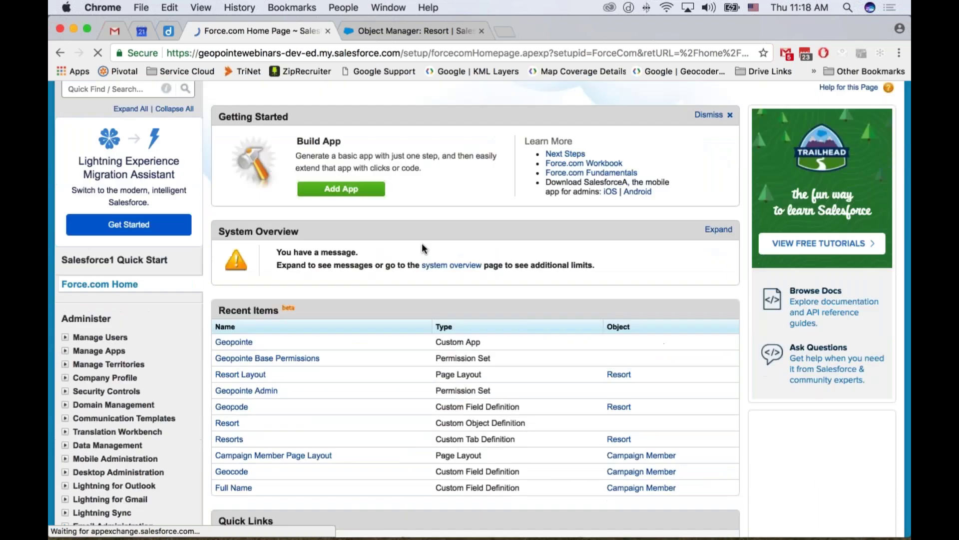
left_click(65, 332)
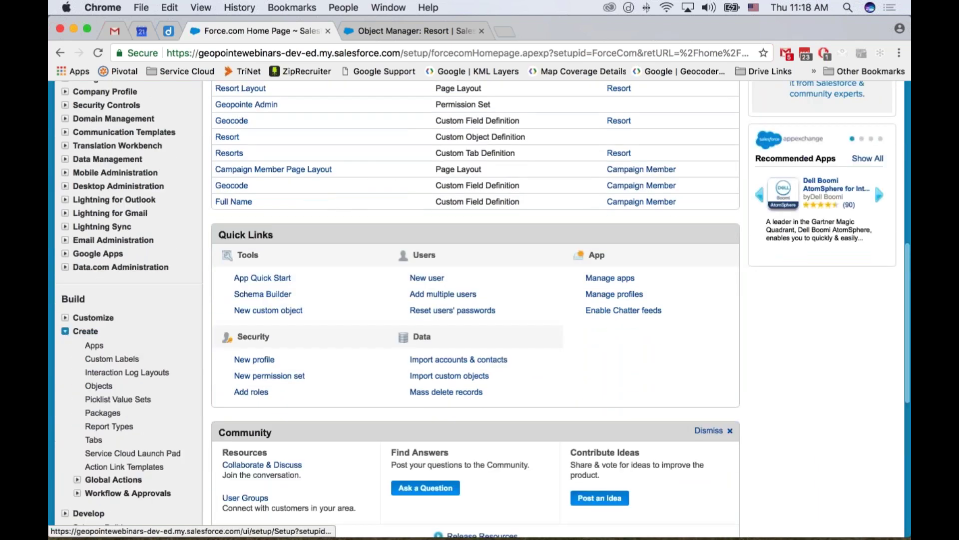
left_click(96, 388)
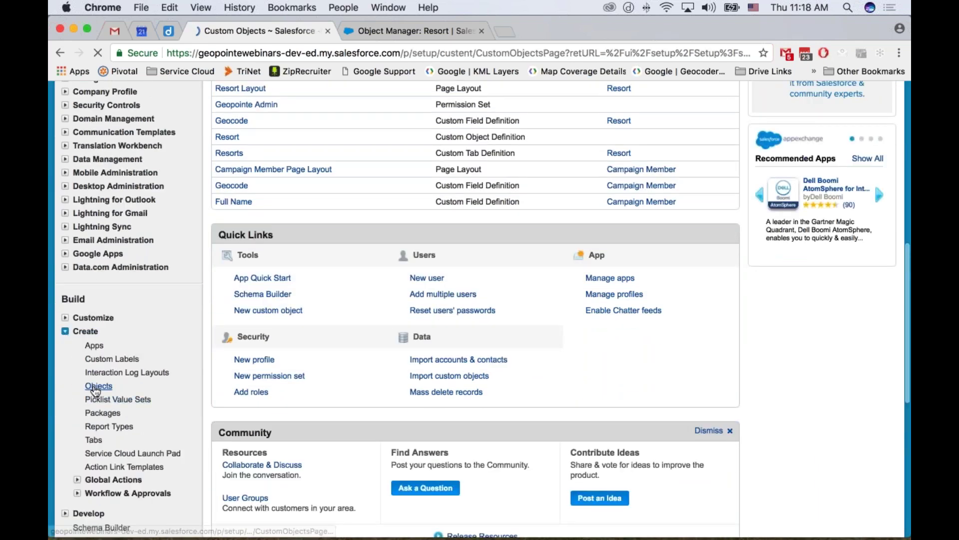
scroll(288, 264, "down", 15)
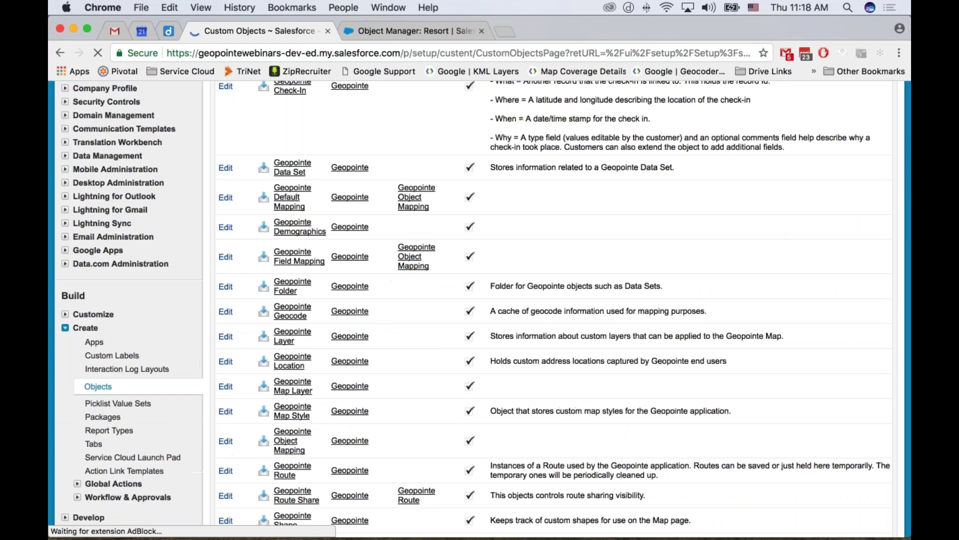
left_click(286, 256)
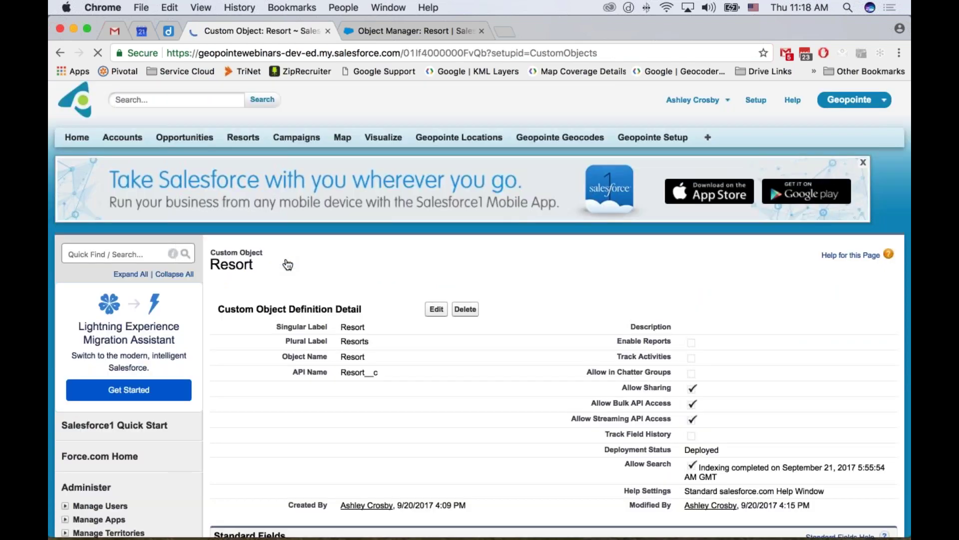
Step: Start a new custom button for the Resort object with the label Map Records and the display type List Button
scroll(241, 359, "down", 15)
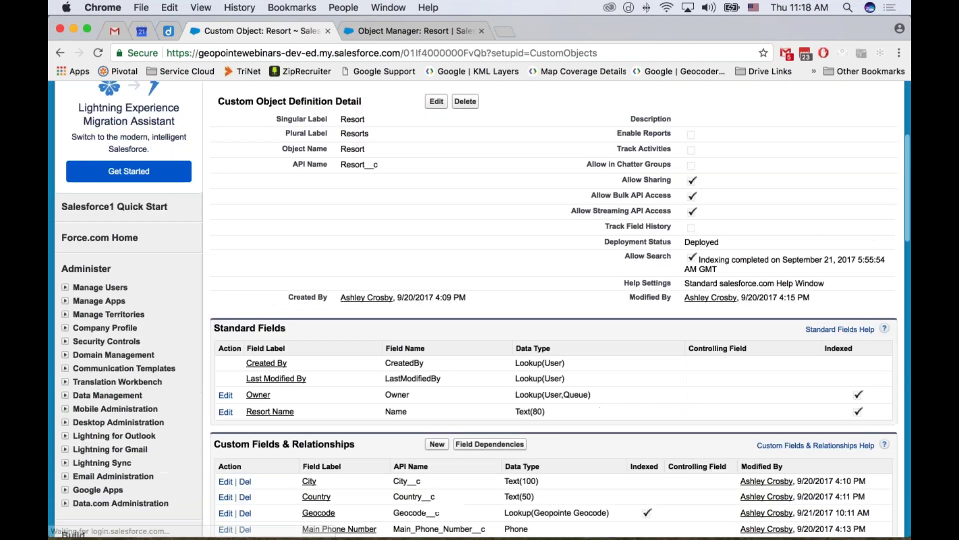
scroll(264, 339, "down", 5)
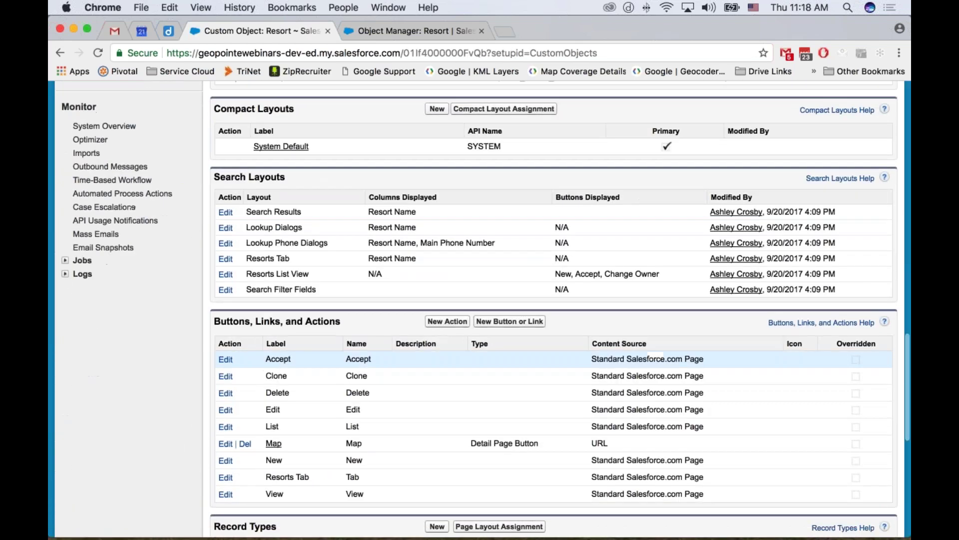
left_click(509, 326)
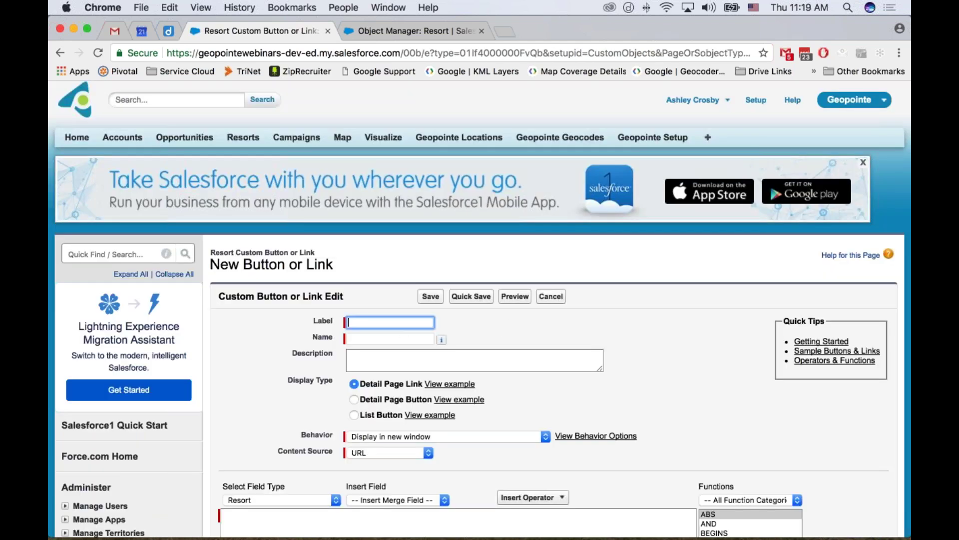
type("Map Records")
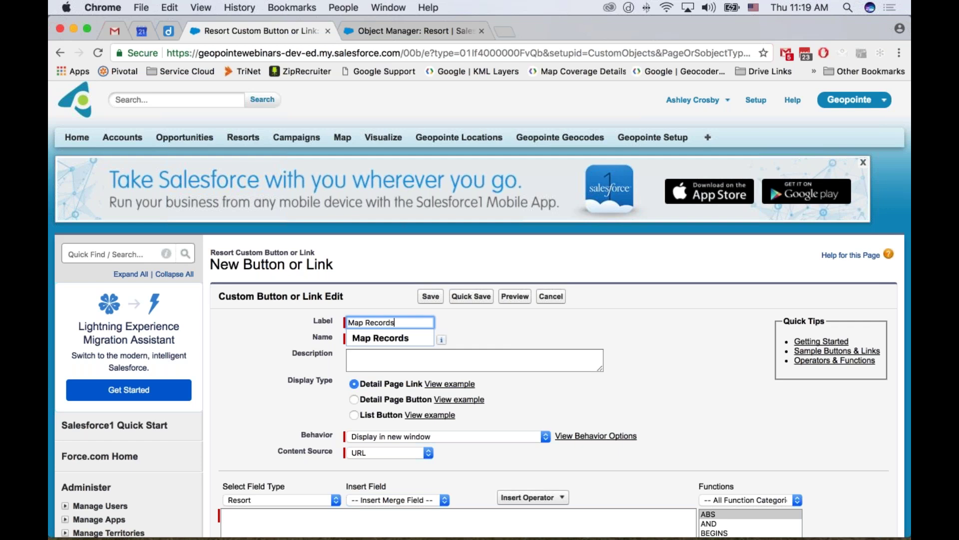
key("Tab")
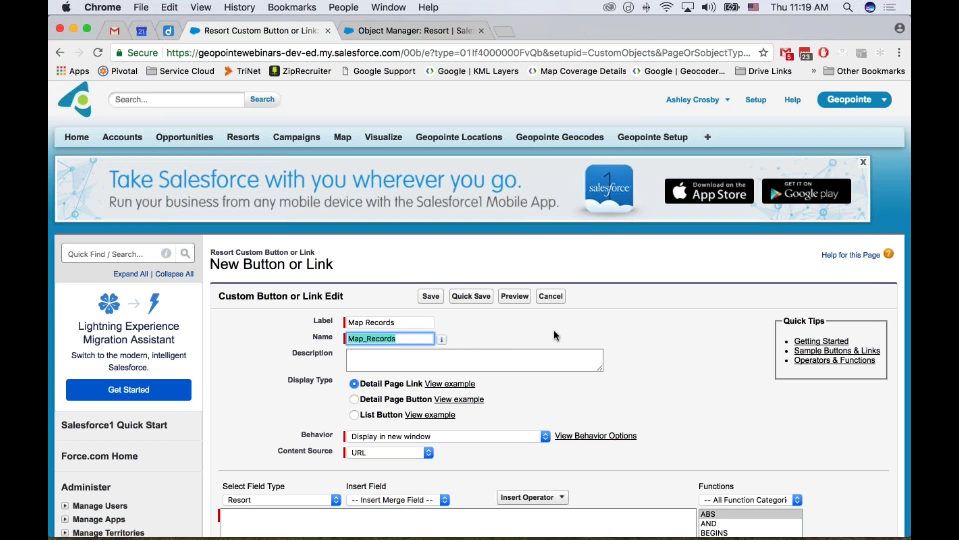
left_click(542, 340)
scroll(331, 415, "down", 2)
left_click(354, 370)
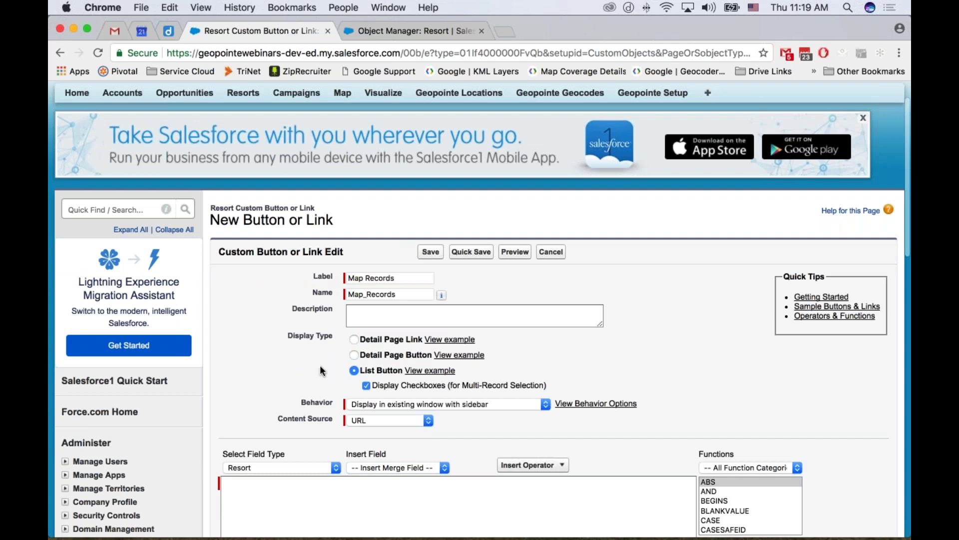
Step: Set the Map Records button's behavior to Execute JavaScript with OnClick JavaScript as its content source
scroll(289, 409, "down", 2)
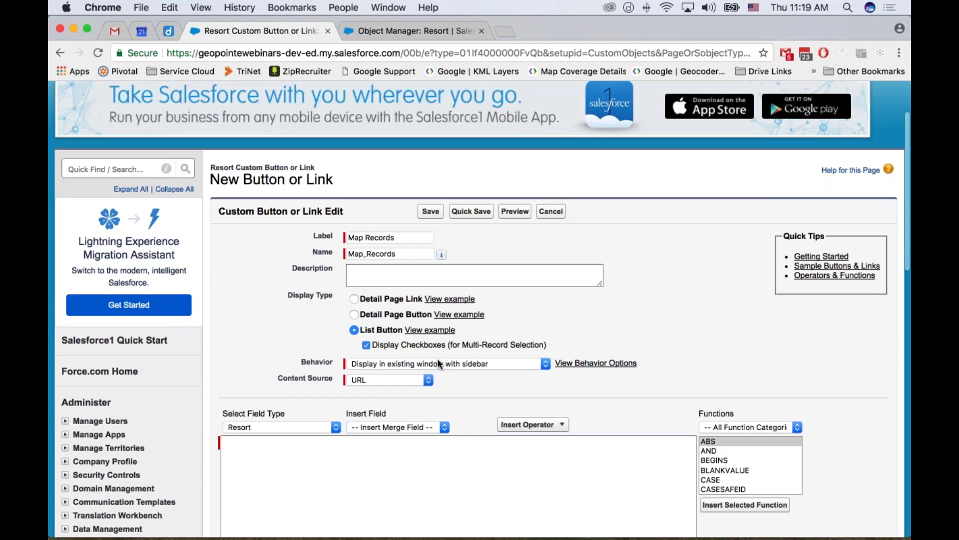
left_click(467, 364)
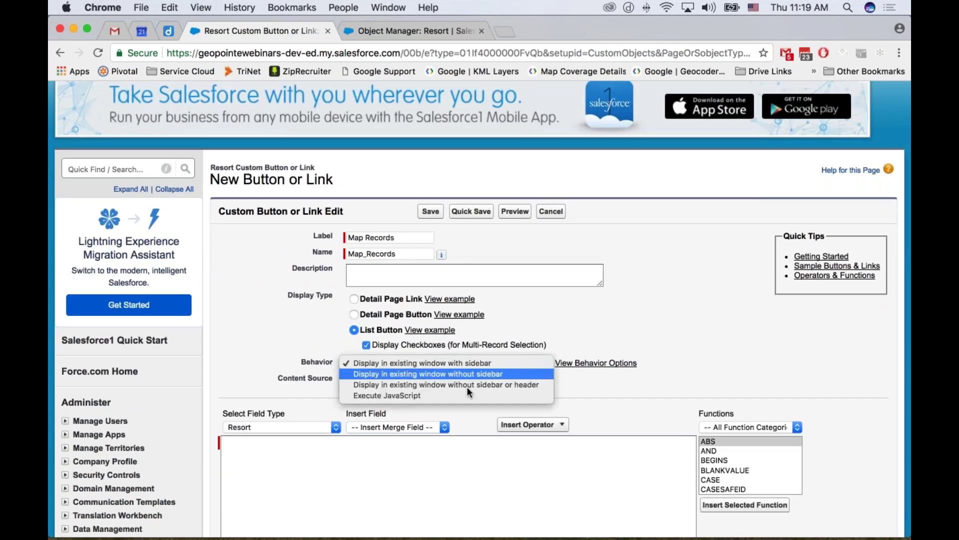
left_click(469, 395)
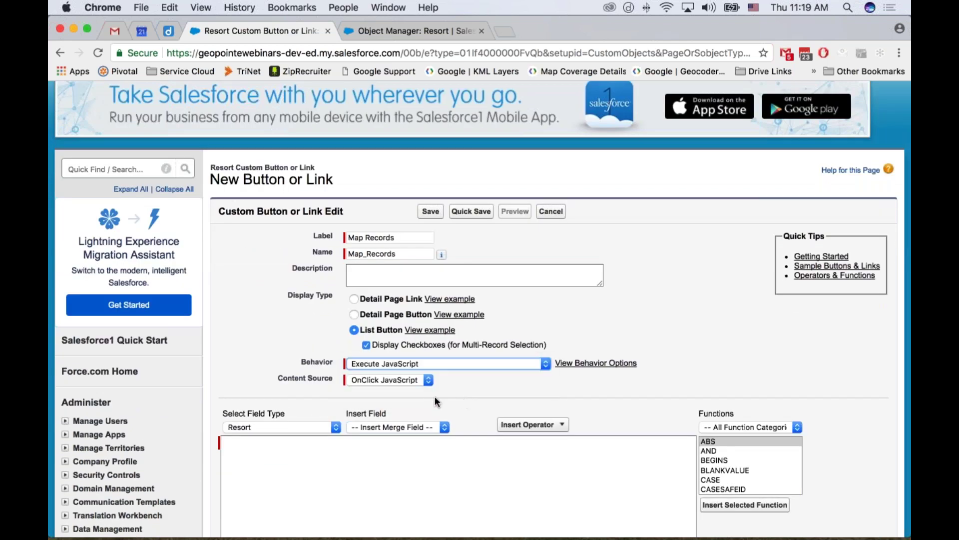
left_click(312, 387)
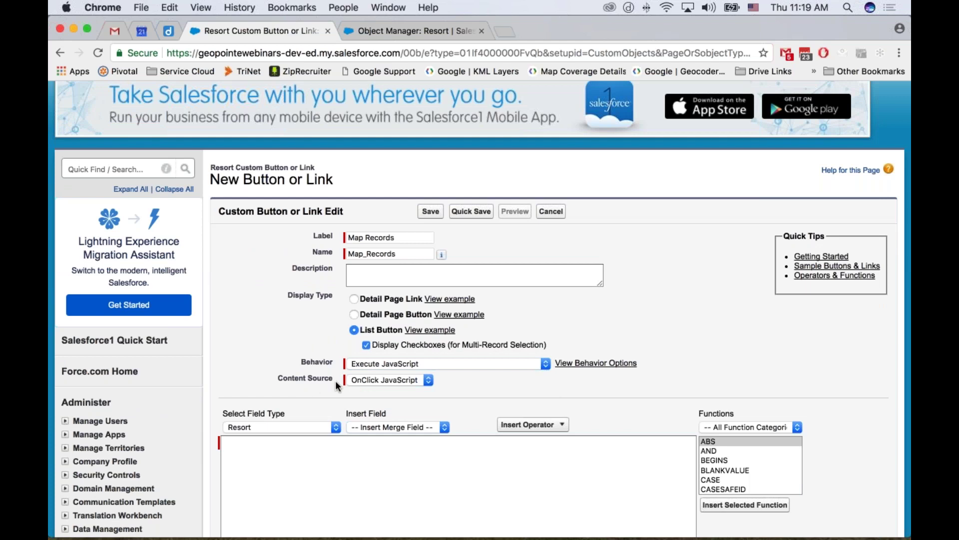
Step: Paste in the mapping script that gets the record IDs from Object_Name__c and submits them as idArray to /apex/geopointe__Map
scroll(289, 357, "down", 5)
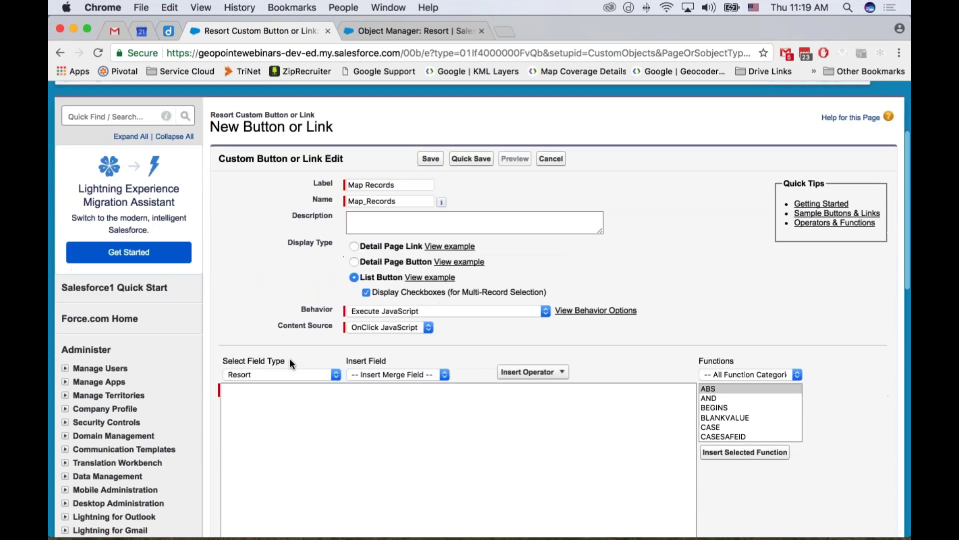
left_click(380, 364)
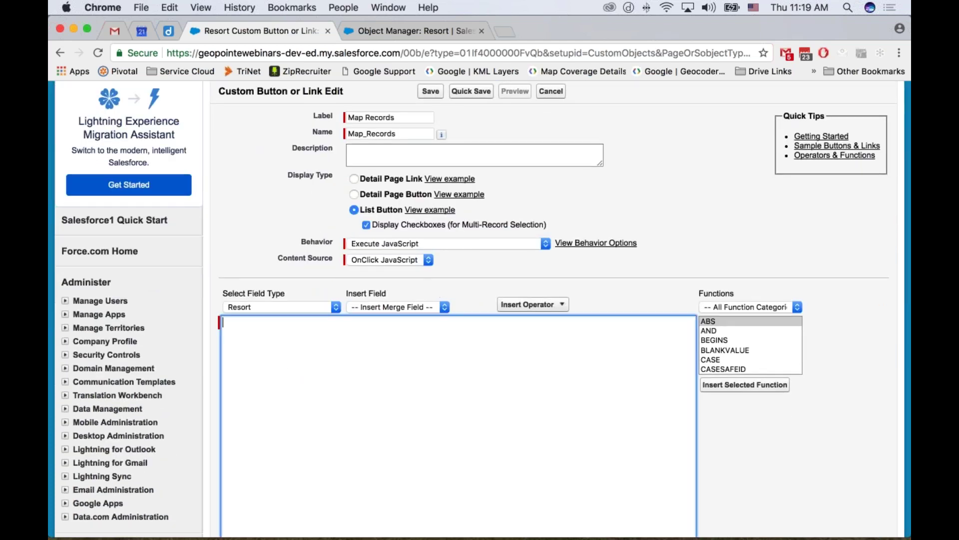
key("super+Tab")
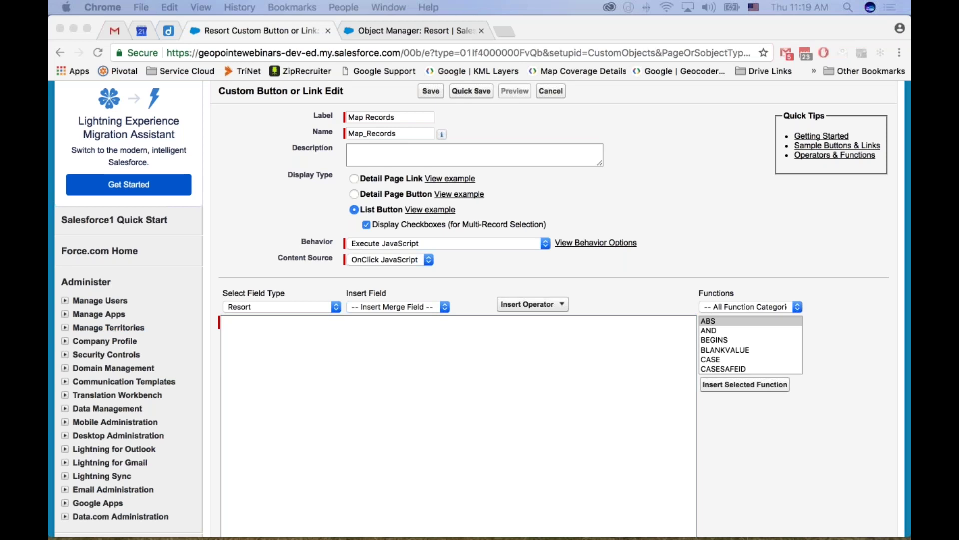
key("super+Tab")
type("// Get data array idArray = {!GETRECORDIDS($ObjectType.Object_Name__c)}; // Submit URL f=document.createElement('form'); f.target = '_blank';f.action='/apex/geopointe__Map'; f.method = 'get'; i= document.createElement('input'); i.id = 'idArray'; i.name = 'idArray'; i.type = 'hidden'; i.value = idArray; f.appendChild(i);document.body.appendChild(f);f.submit();")
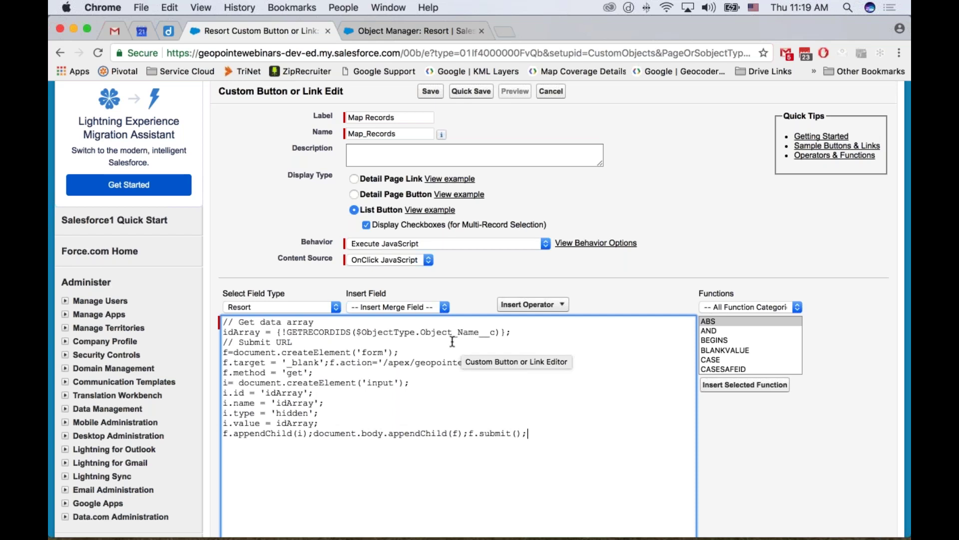
left_click(406, 372)
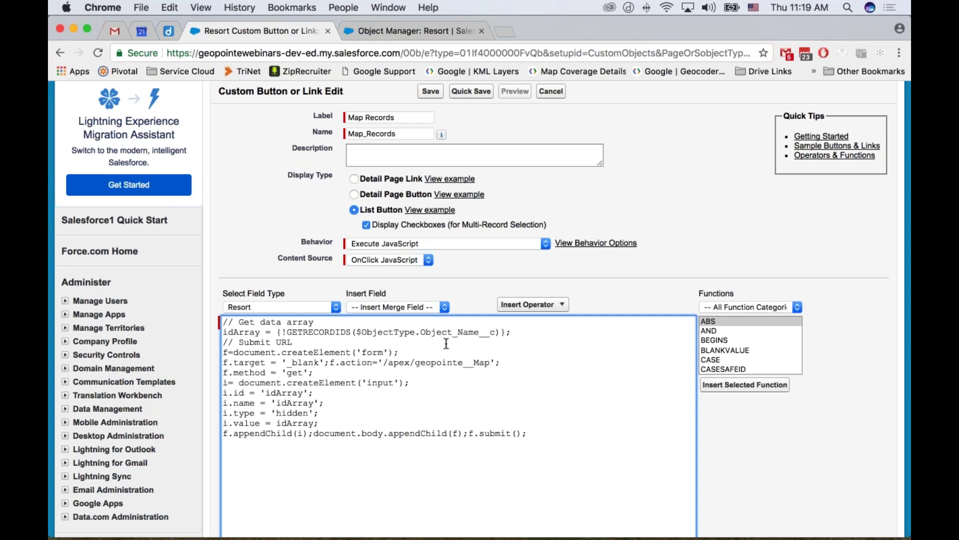
Step: Replace the Object_Name__c placeholder in the script with Resort__c and save the Map Records list button
left_click_drag(497, 333, 422, 332)
type("Resort__c")
left_click(507, 371)
scroll(500, 399, "down", 5)
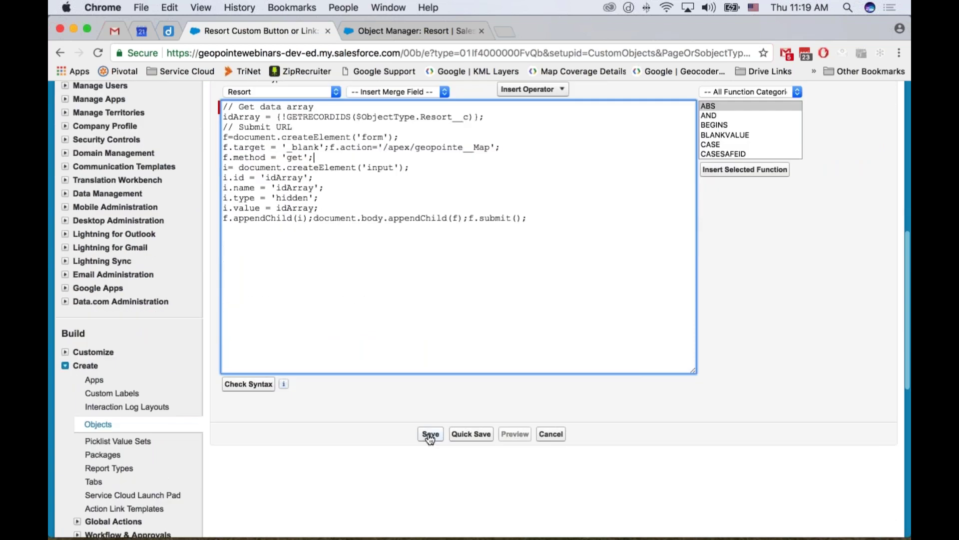
left_click(429, 433)
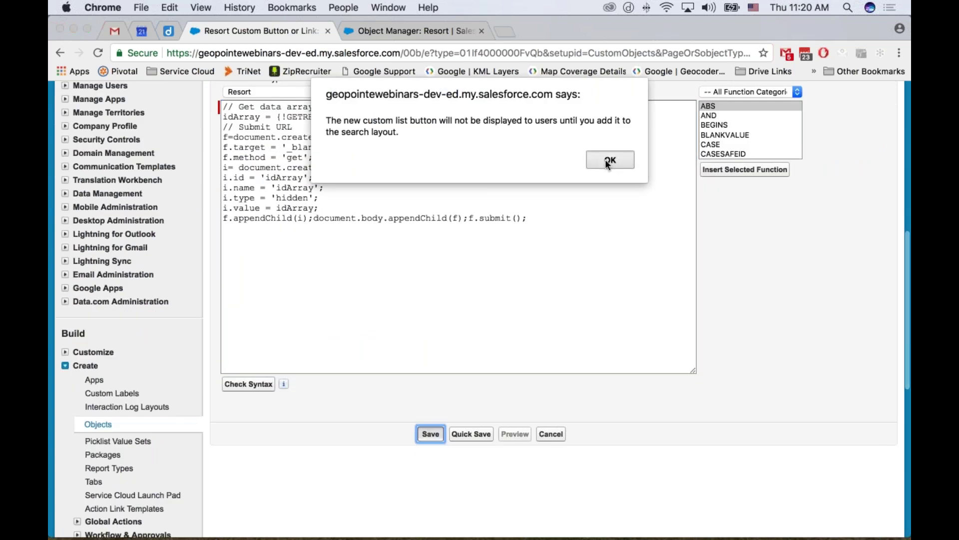
left_click(604, 159)
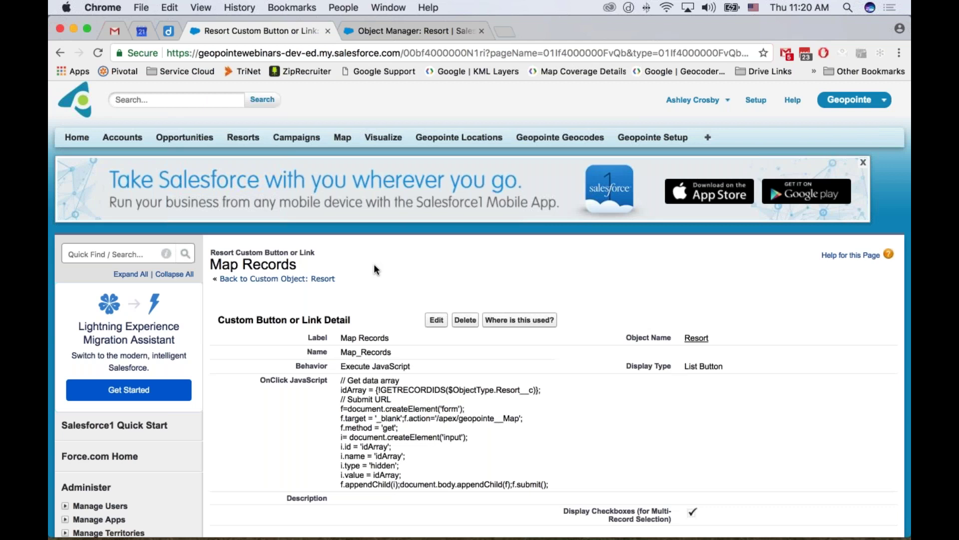
Step: Add the Map Records custom button to the Resort object's Resorts List View search layout and save it
scroll(374, 263, "down", 5)
scroll(325, 200, "up", 3)
left_click(311, 152)
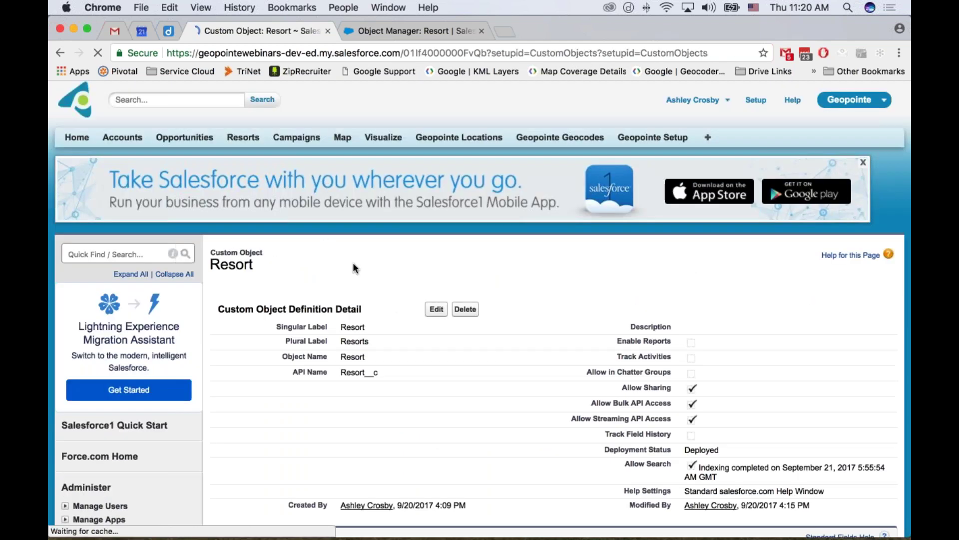
scroll(353, 262, "down", 12)
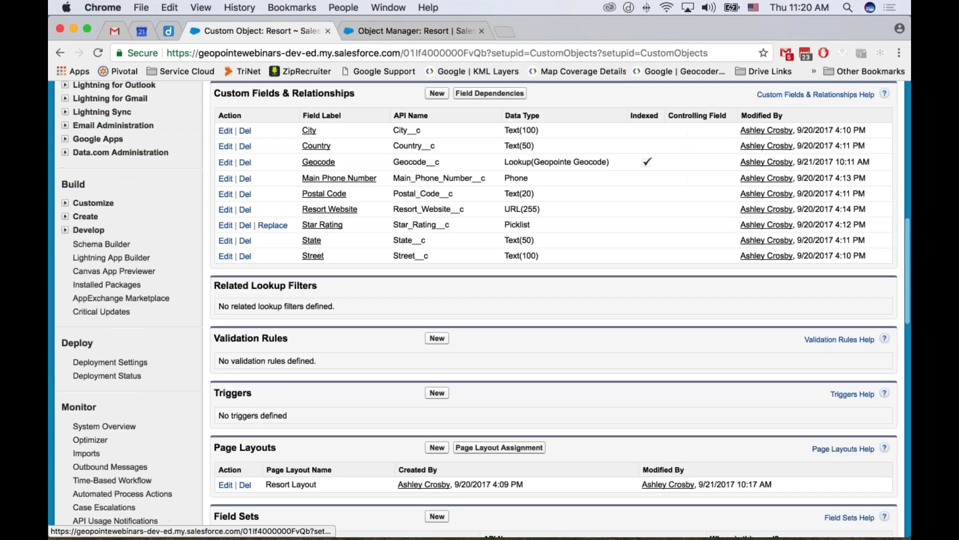
scroll(366, 266, "down", 8)
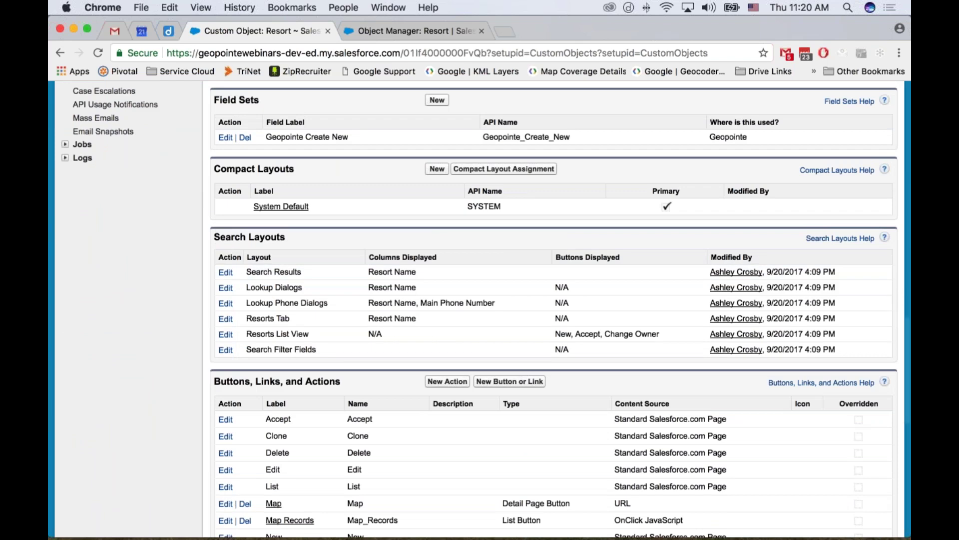
left_click(226, 334)
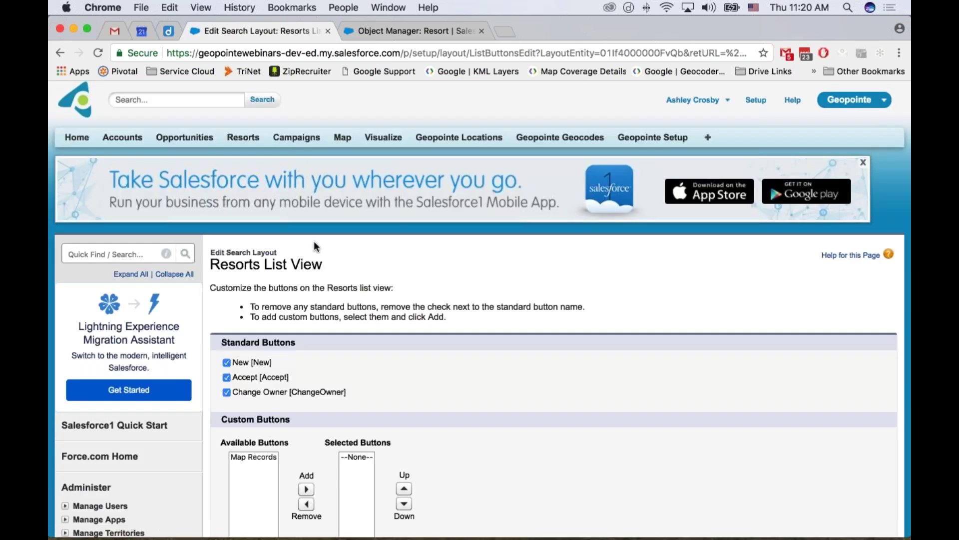
scroll(314, 389, "down", 4)
left_click(253, 358)
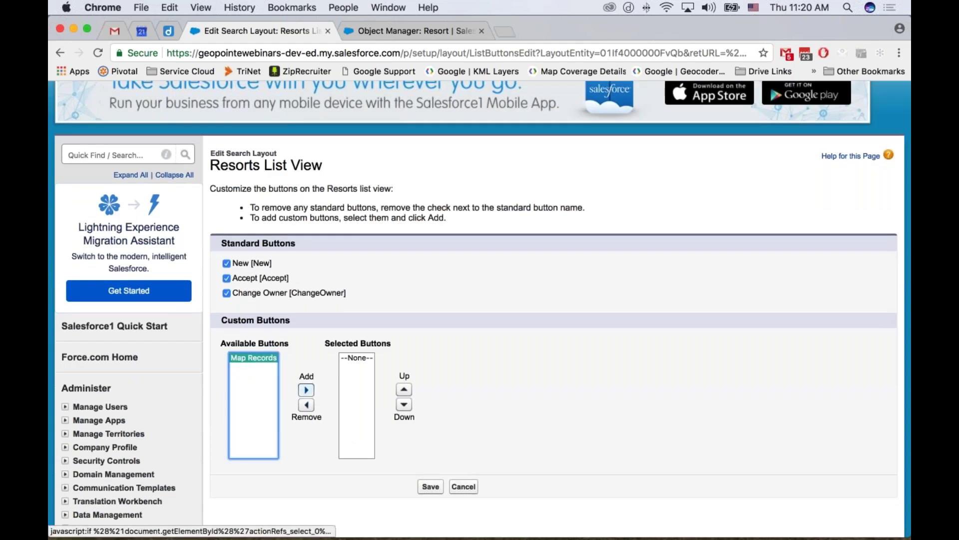
left_click(306, 390)
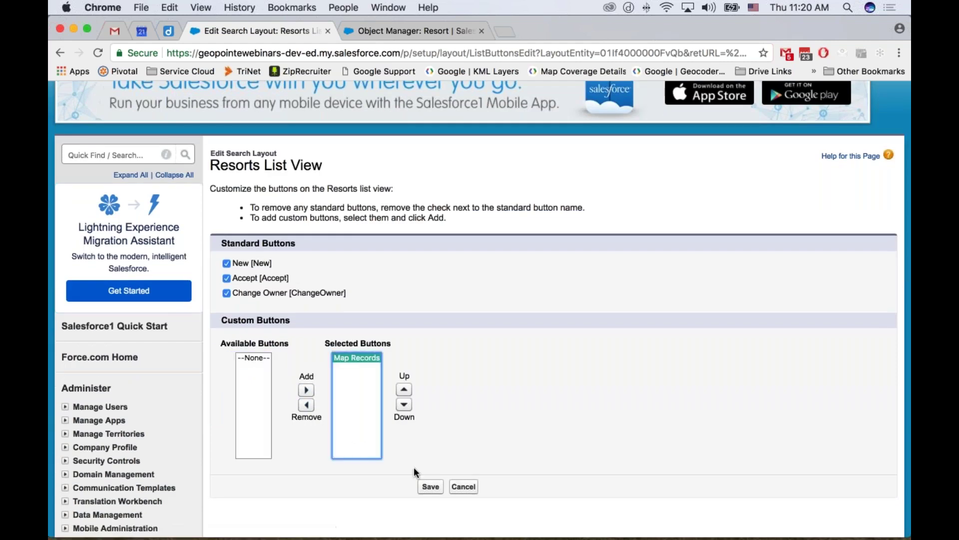
left_click(431, 486)
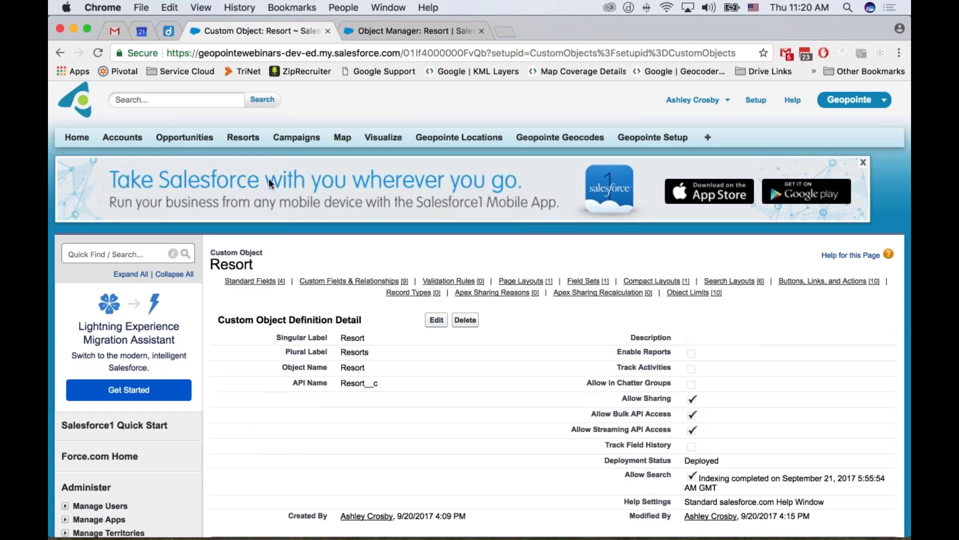
Step: Map the Deer Valley, Green Valley Ranch, Lake Arrowhead and Peppermill resorts from the All list view with Map Records
left_click(244, 138)
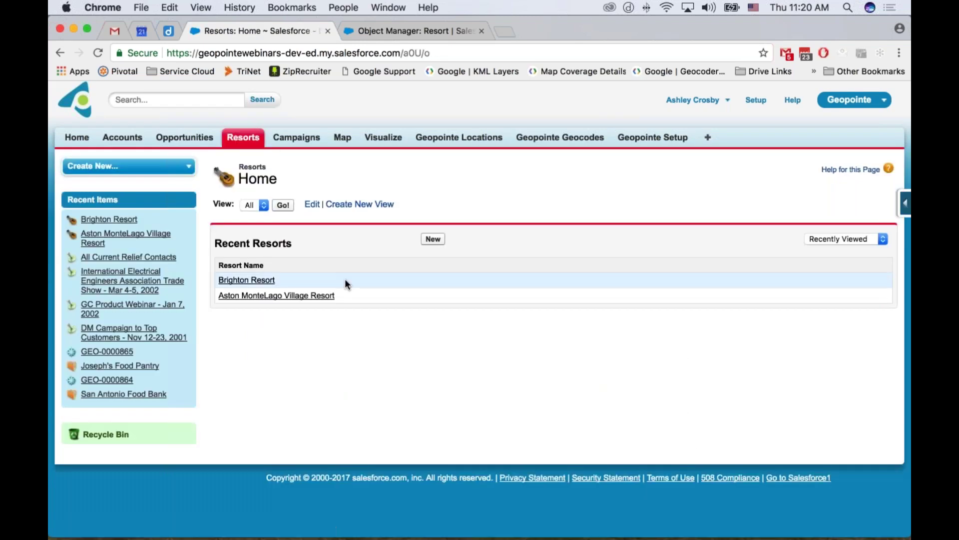
left_click(282, 205)
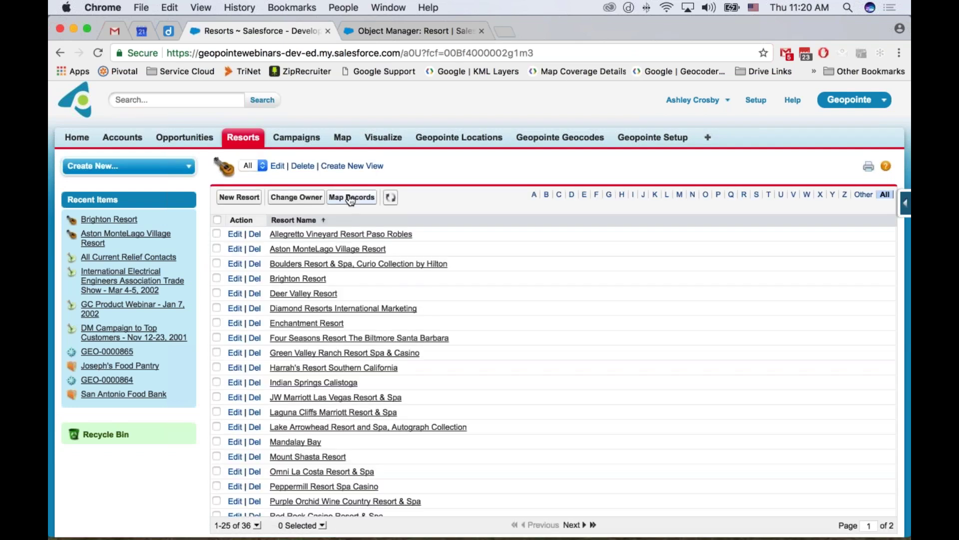
left_click(217, 293)
left_click(214, 352)
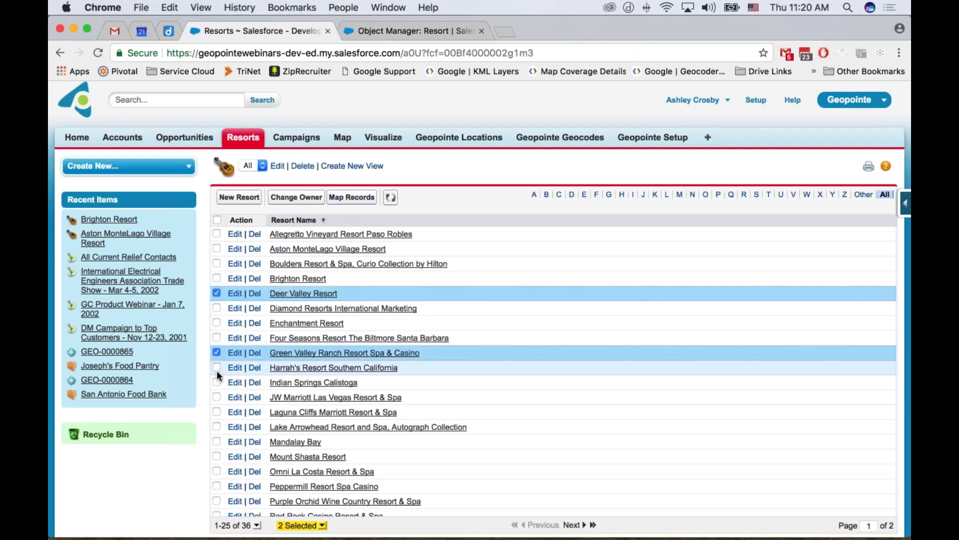
left_click(215, 426)
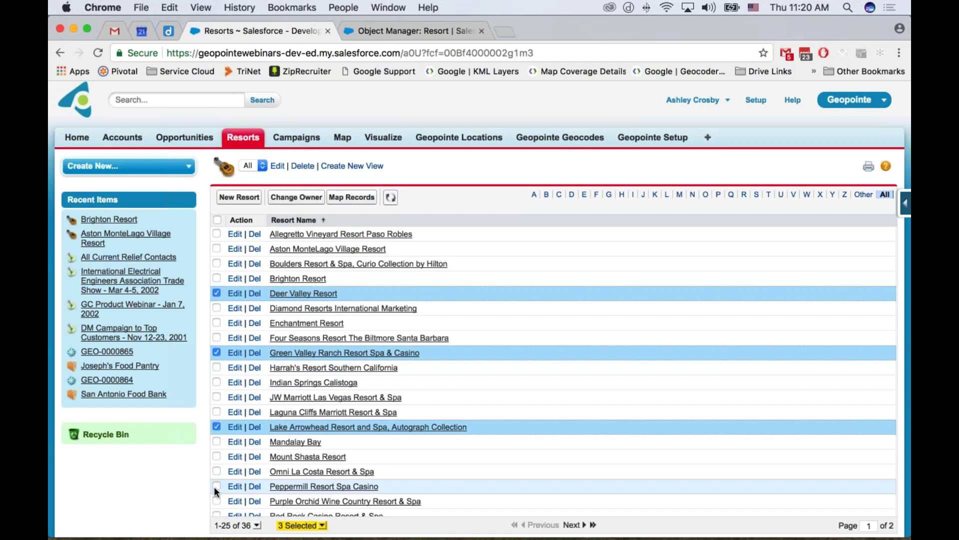
left_click(352, 198)
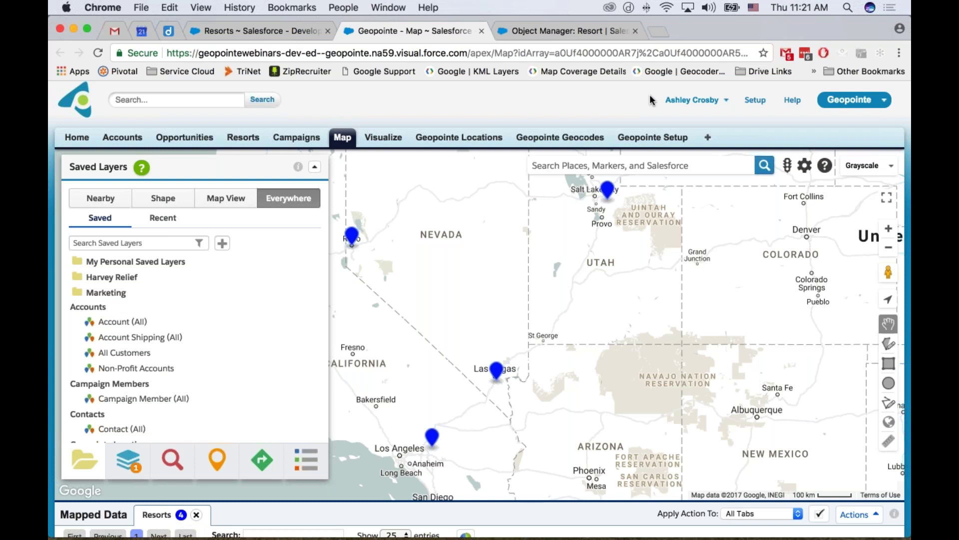
key("ctrl+Right")
mouse_move(399, 509)
left_click(400, 509)
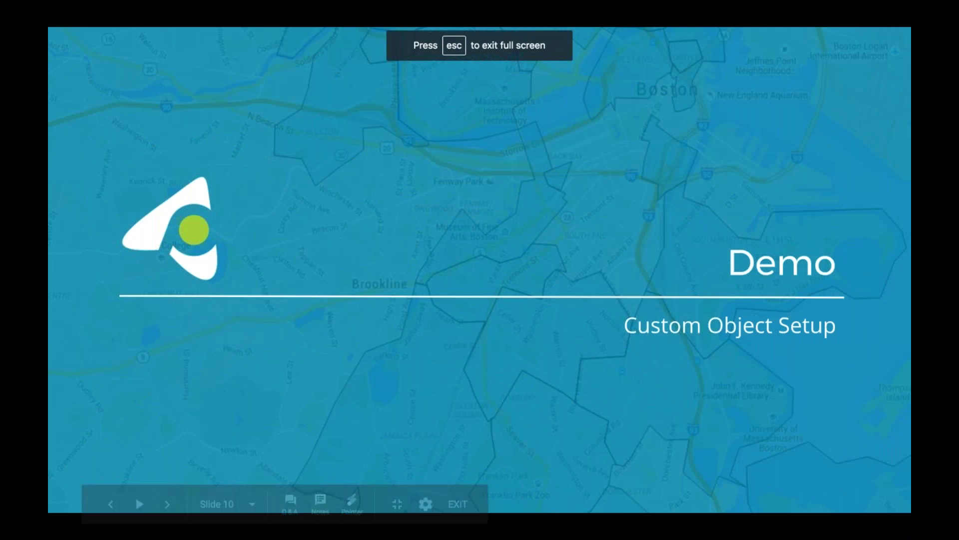
key("Right")
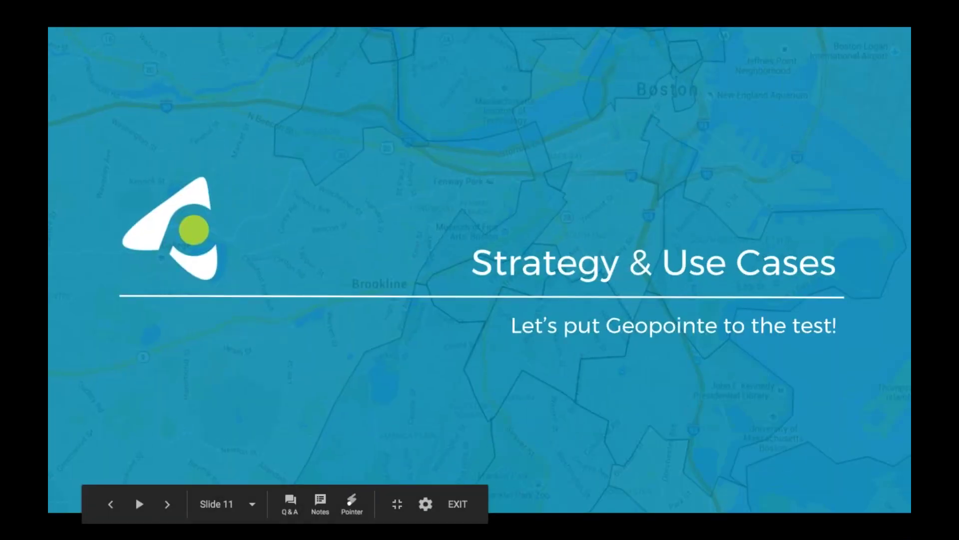
mouse_move(136, 495)
key("Right")
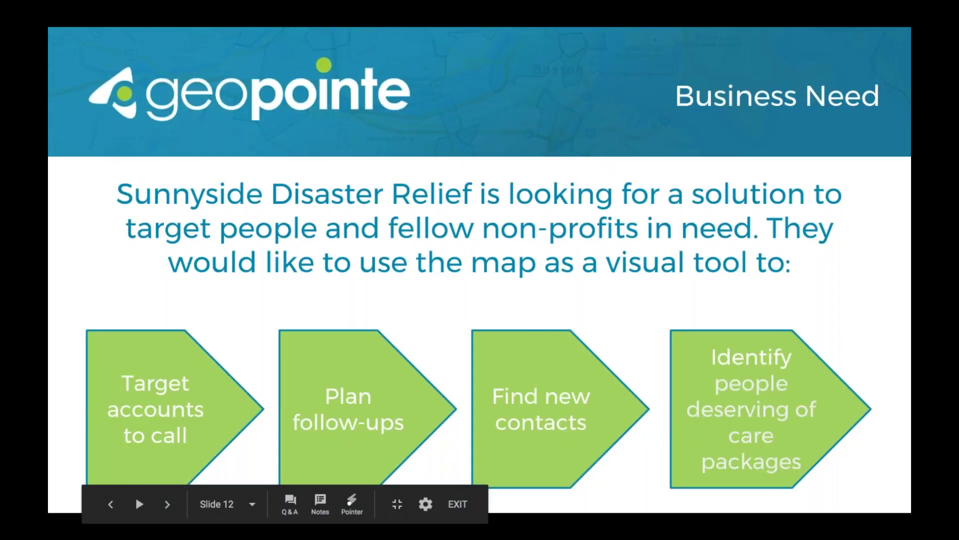
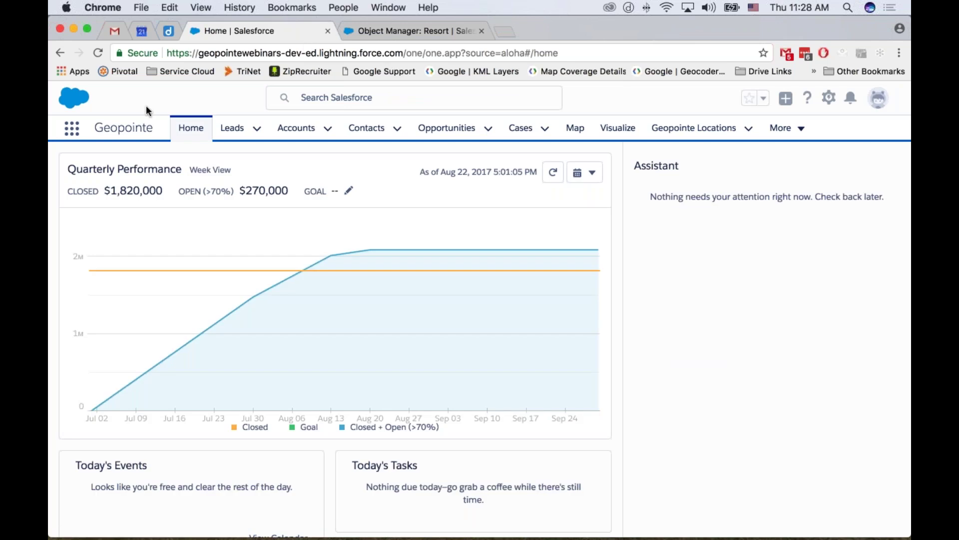
Step: Return to the full Object Manager list in Setup and load the Geopointe Map page in the Home browser tab
left_click(406, 28)
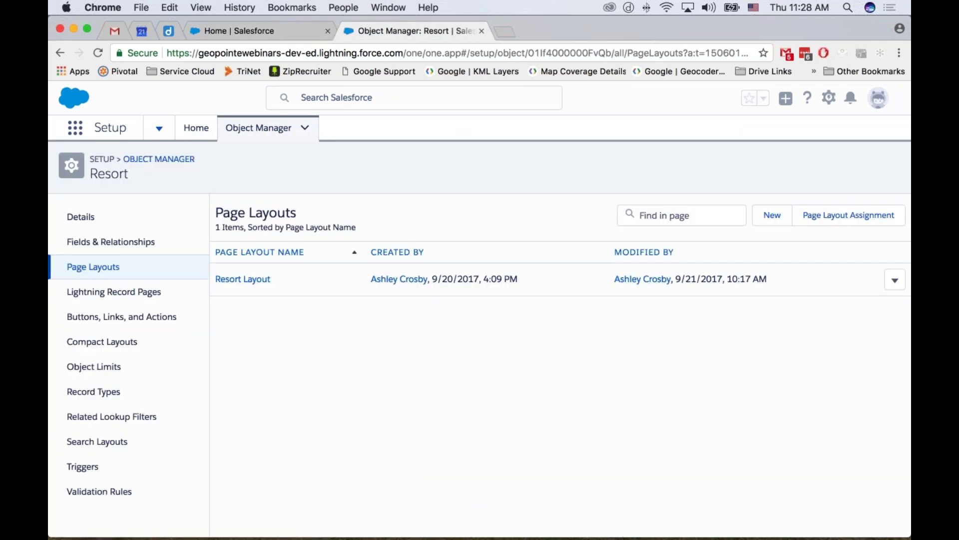
left_click(177, 160)
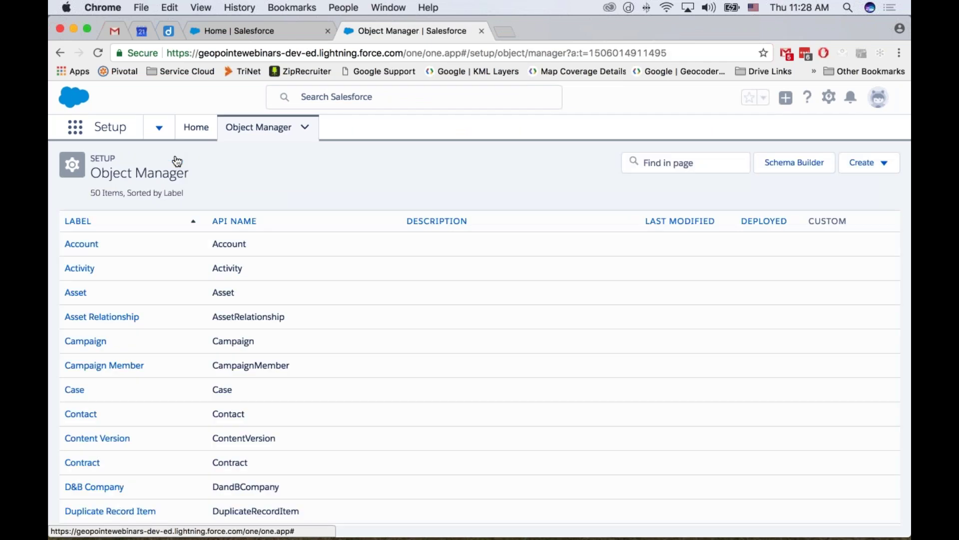
left_click(255, 30)
left_click(575, 131)
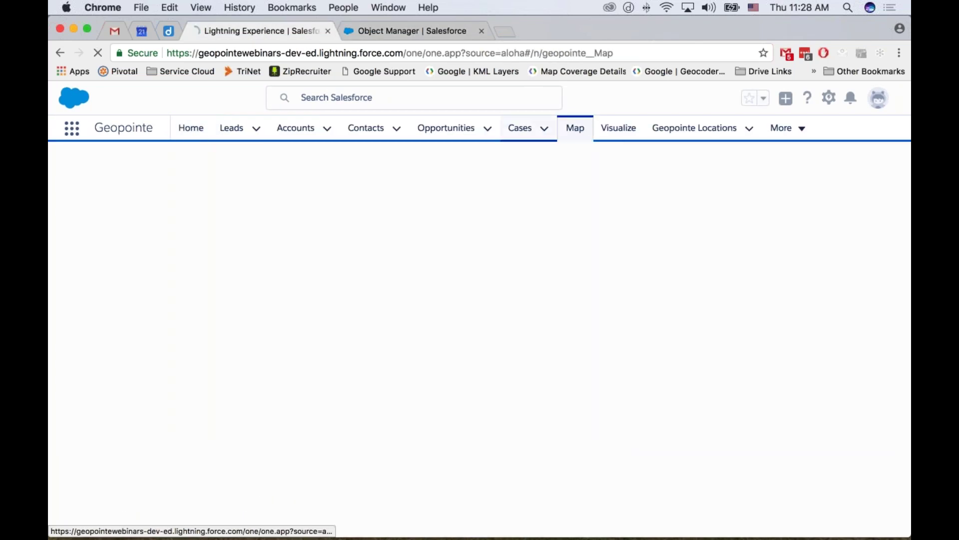
Step: Start a new custom button or link for the Campaign object in Object Manager
left_click(418, 31)
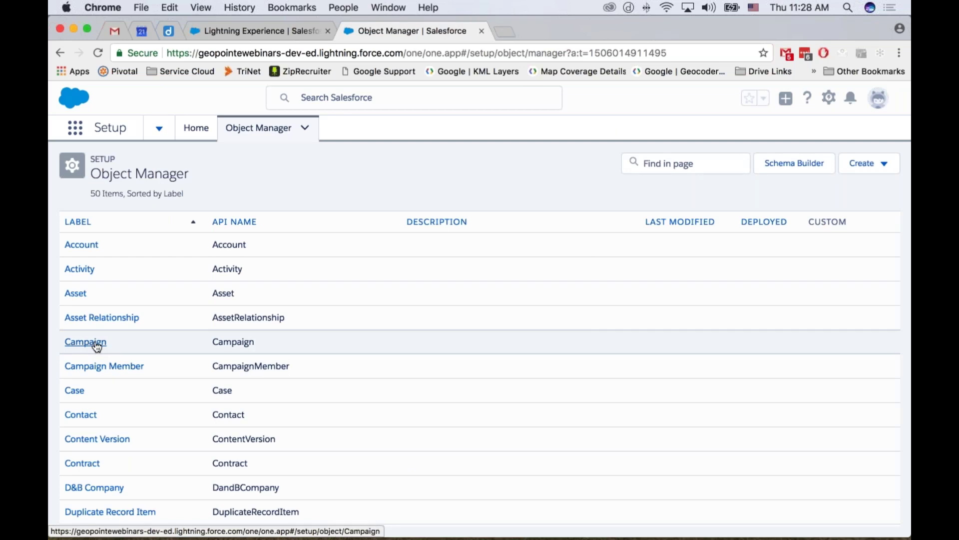
left_click(98, 343)
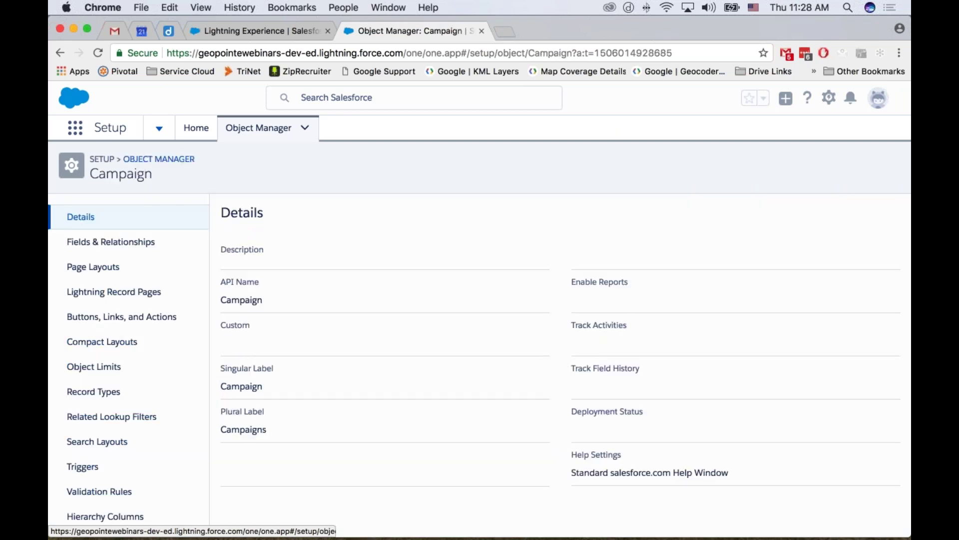
left_click(113, 323)
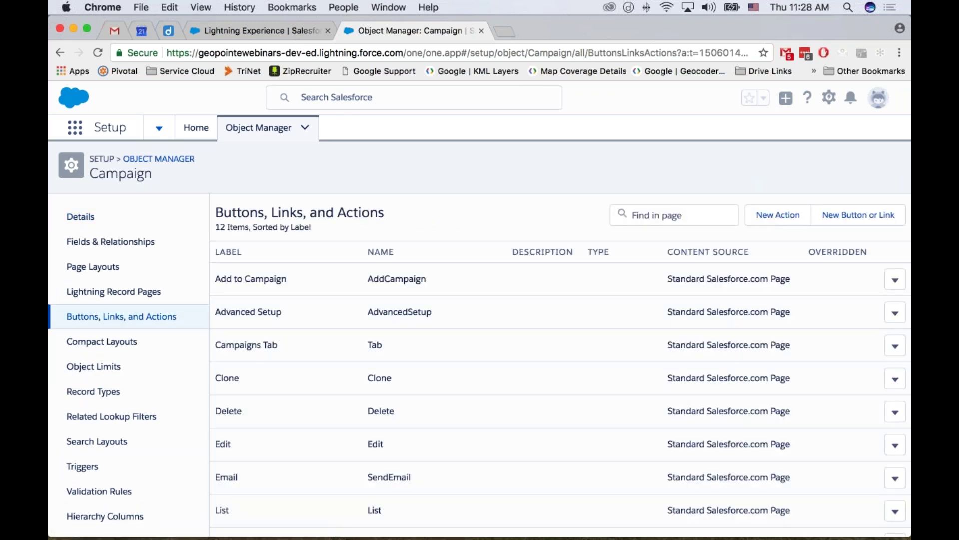
left_click(855, 215)
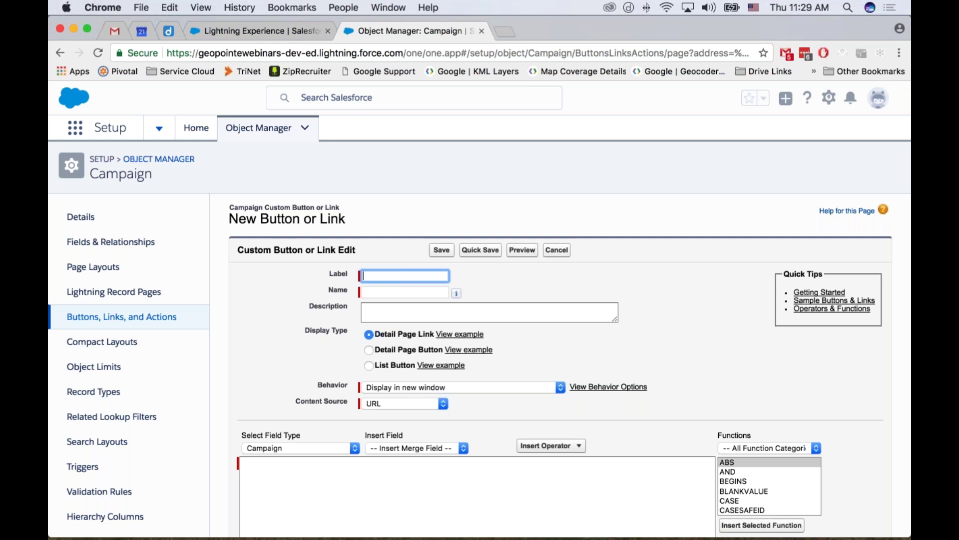
Step: Label the new Campaign button Map Members with the name Map_Members and set its display type to Detail Page Button
type("Map Members")
key("Tab")
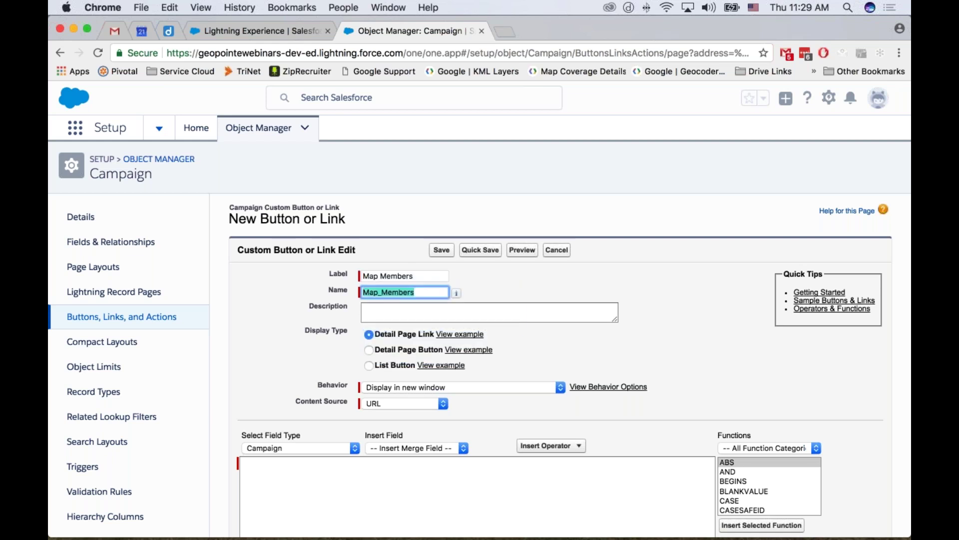
left_click(369, 350)
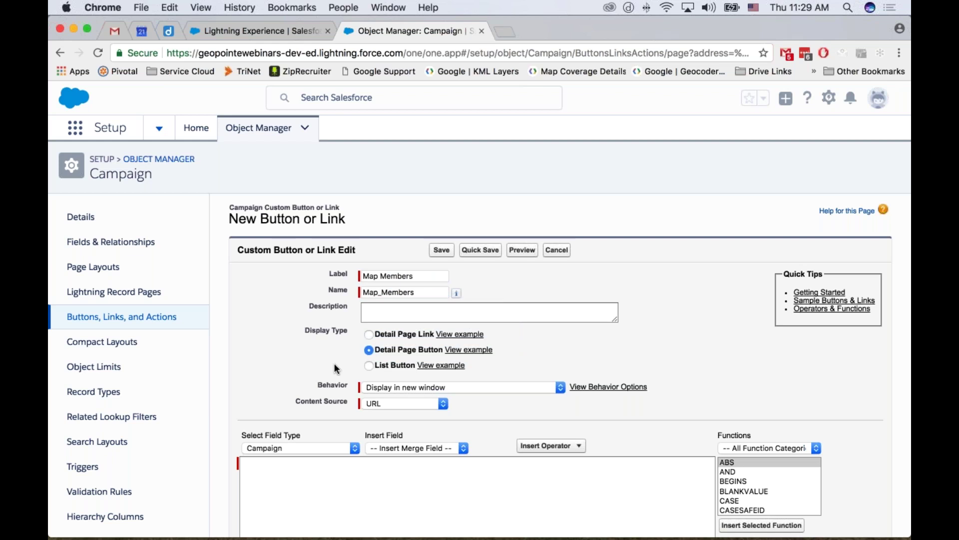
scroll(331, 367, "down", 3)
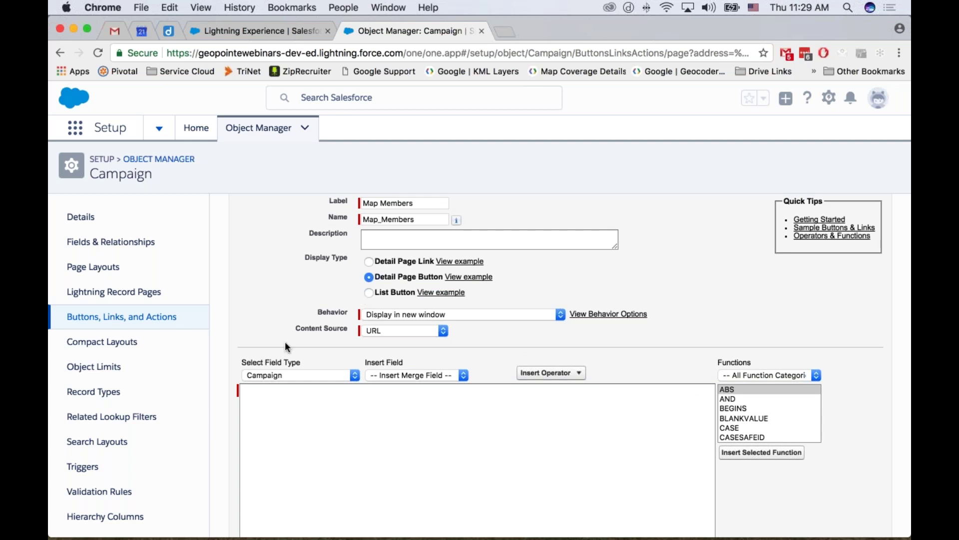
scroll(285, 341, "up", 3)
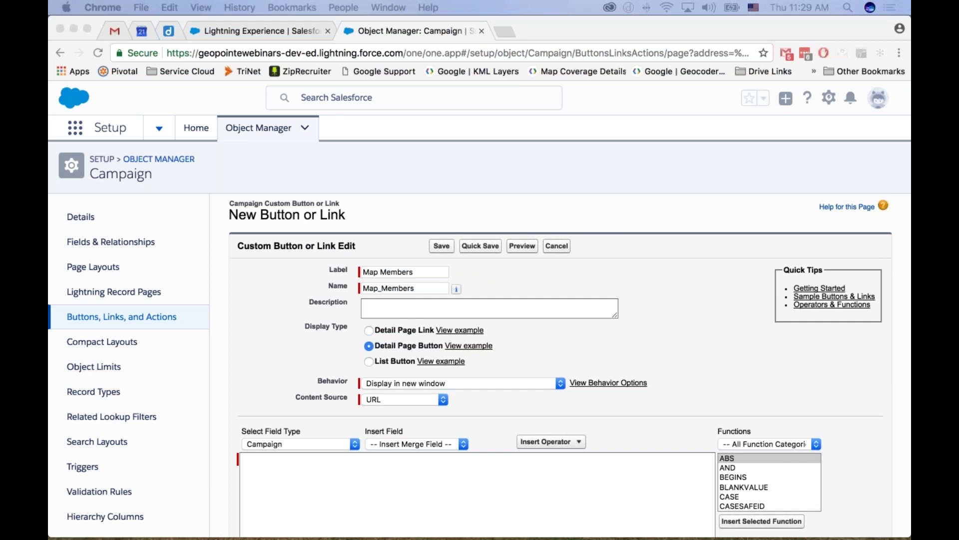
Step: Enter /apex/Geopointe__Map as the button's URL and start a second line with the parameter ?ds=
left_click(325, 476)
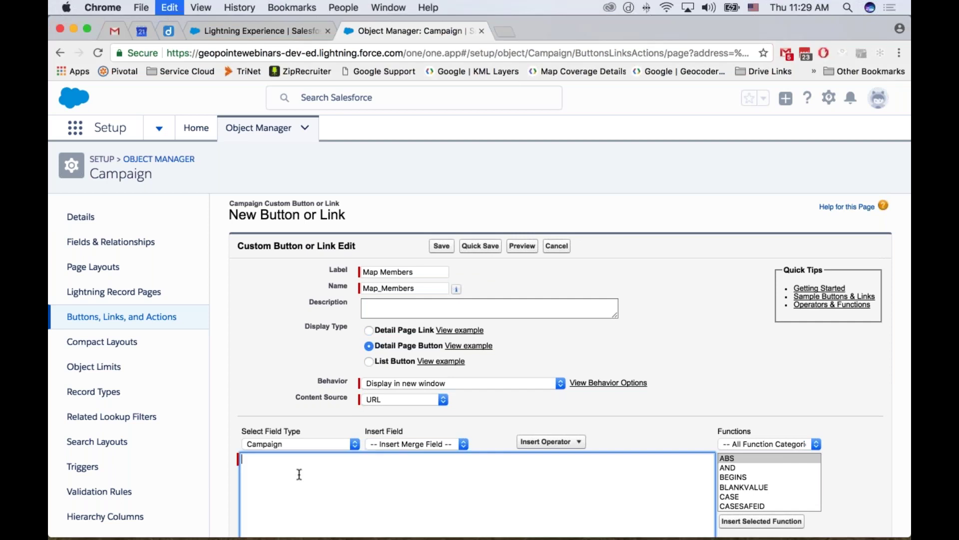
type("/apex/Geopointe__Map")
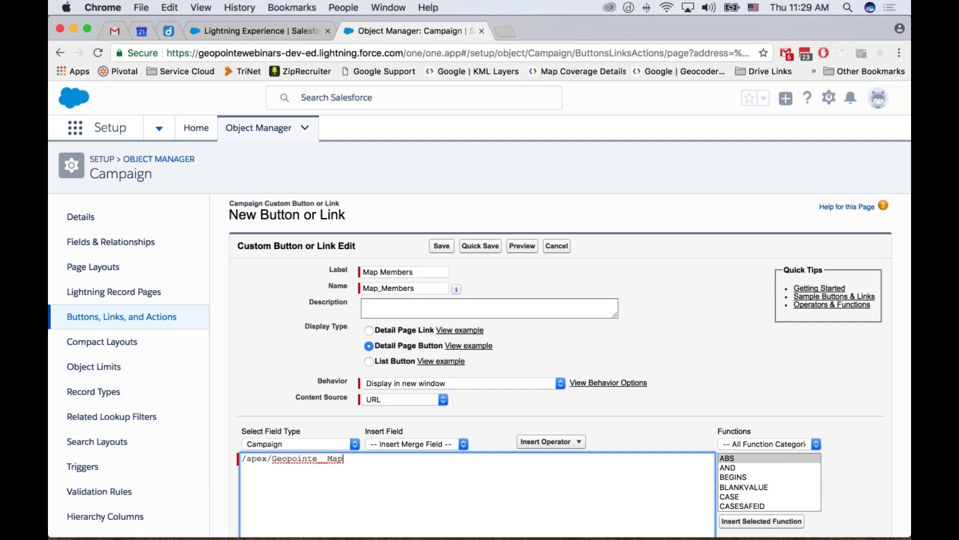
left_click_drag(242, 459, 274, 459)
left_click_drag(273, 458, 344, 459)
left_click(366, 465)
key("Return")
scroll(347, 293, "down", 10)
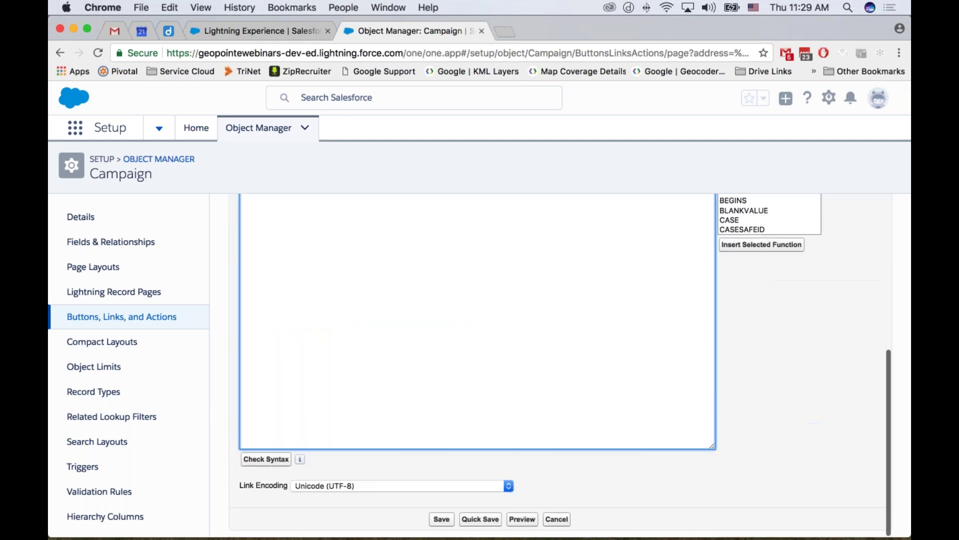
scroll(346, 293, "up", 3)
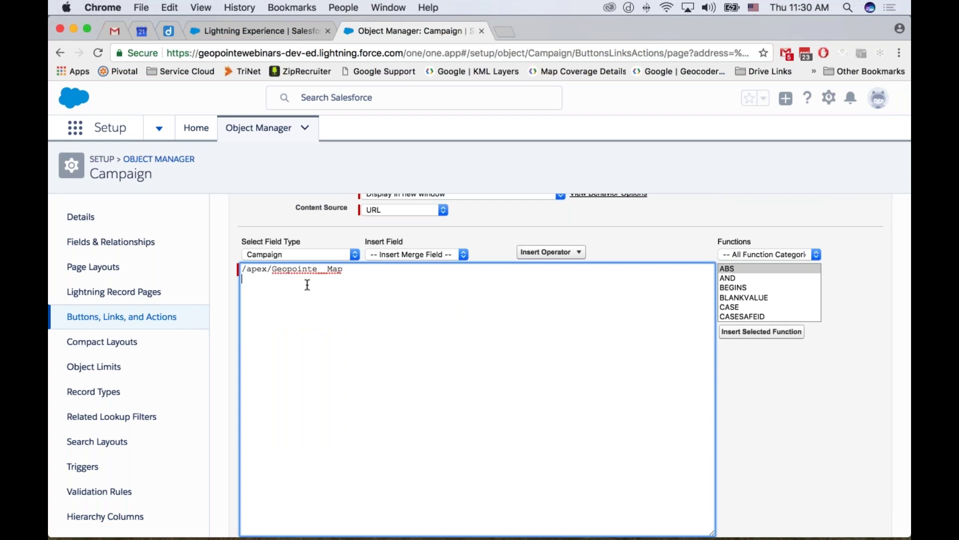
type("?ds=")
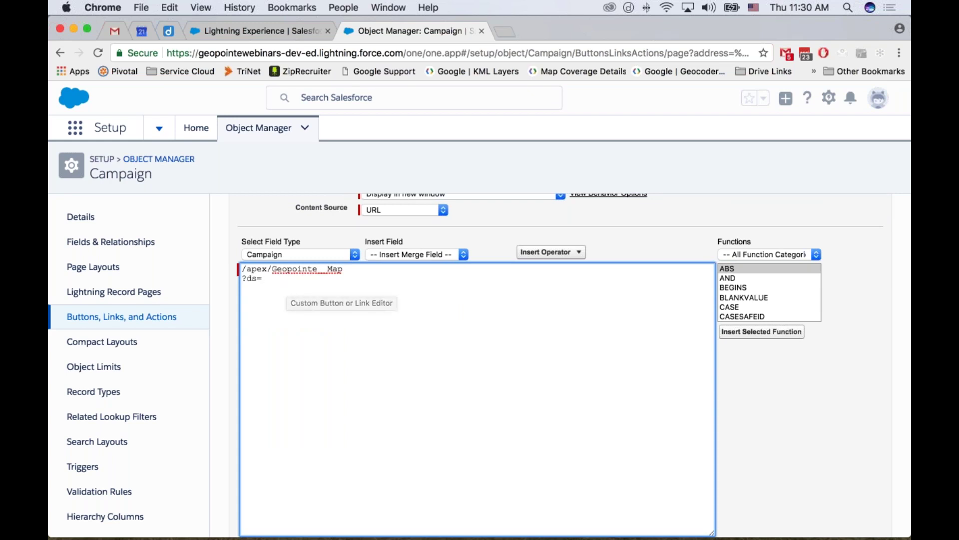
Step: Copy the Id of the Campaign Member (All) saved layer from its Other settings on the Geopointe Map page
left_click(285, 31)
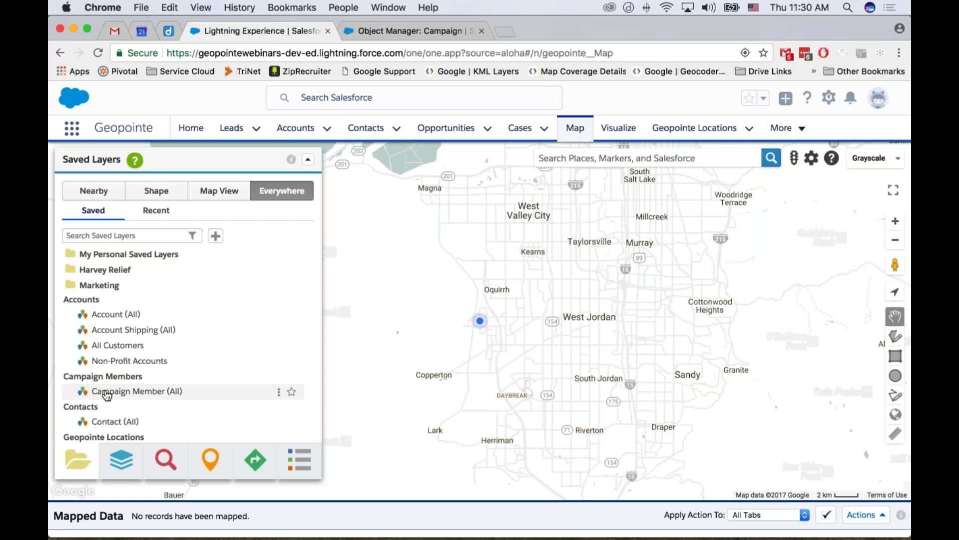
left_click(279, 391)
left_click(309, 413)
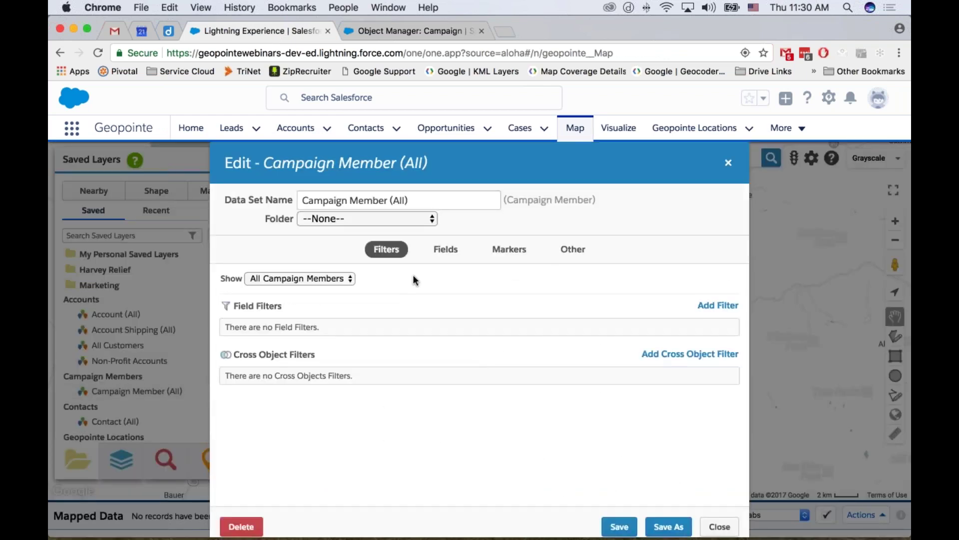
left_click(582, 254)
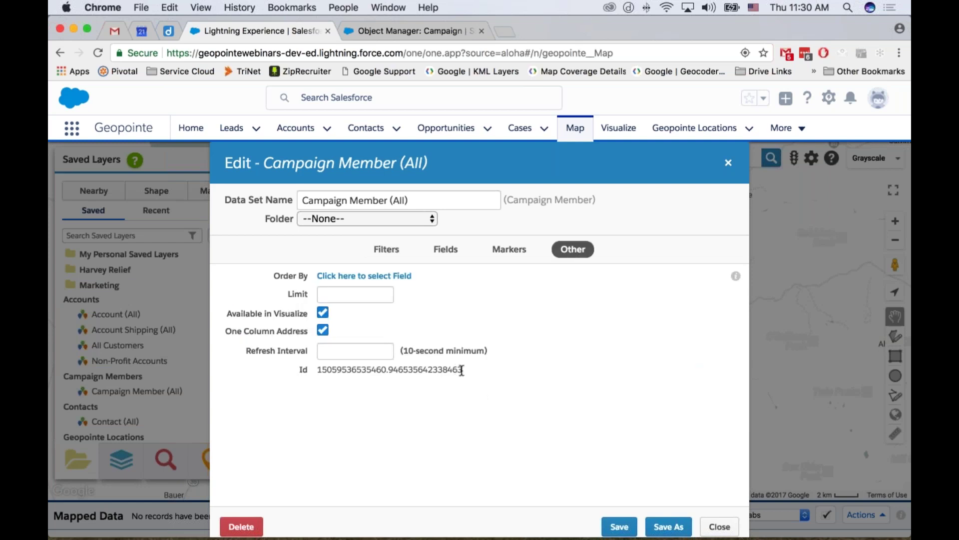
left_click_drag(462, 370, 318, 370)
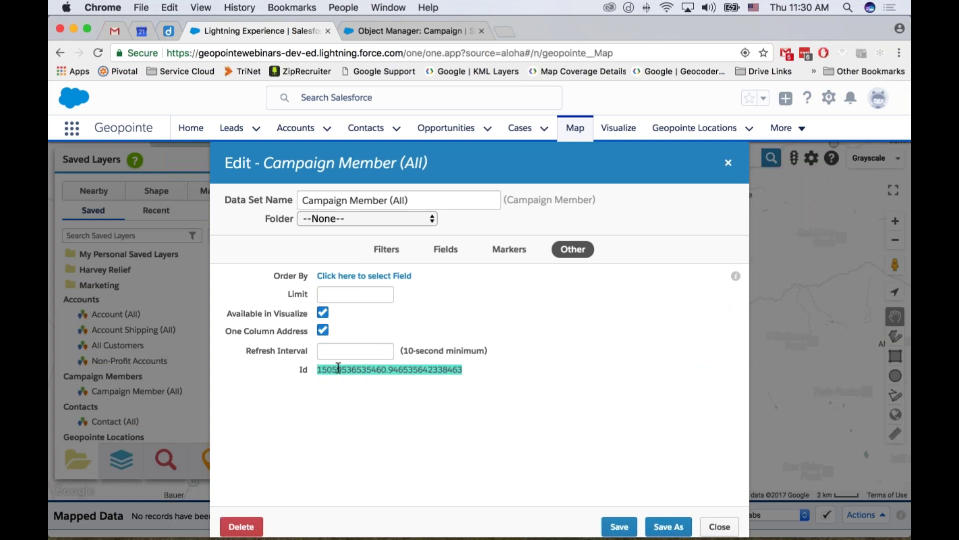
left_click(341, 368)
left_click_drag(462, 370, 319, 370)
right_click(331, 370)
left_click(369, 396)
left_click(549, 318)
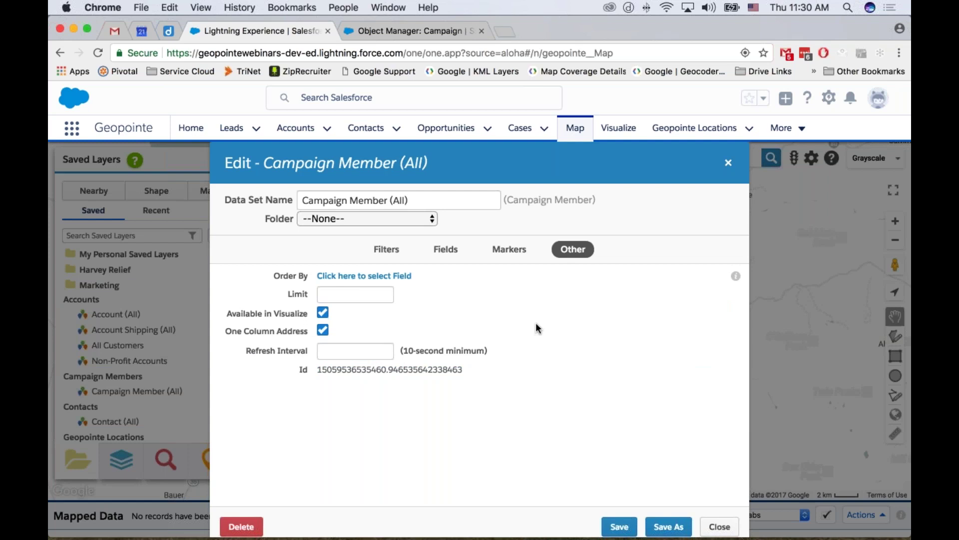
Step: Paste the layer Id after ?ds= in the Campaign button's URL and add a new line with &ff1=
left_click(436, 30)
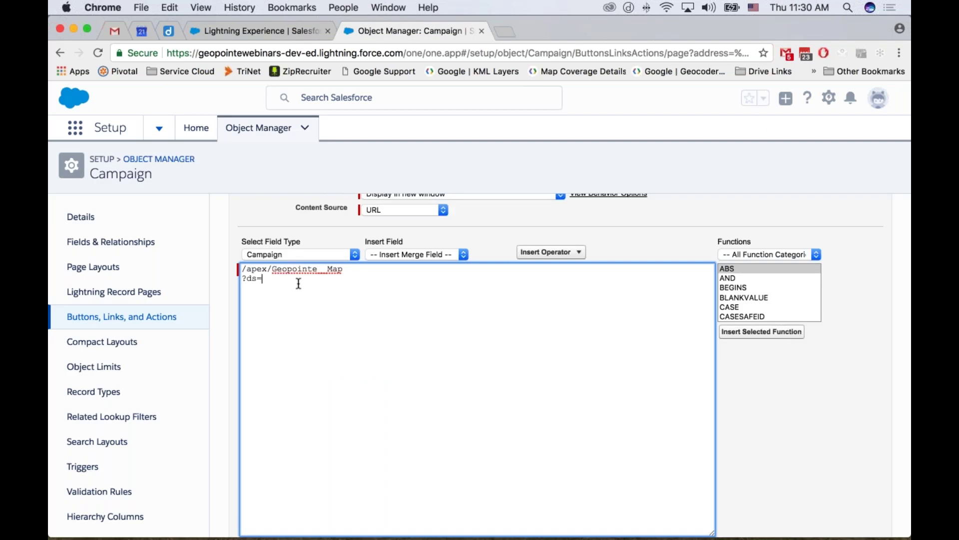
key("super+v")
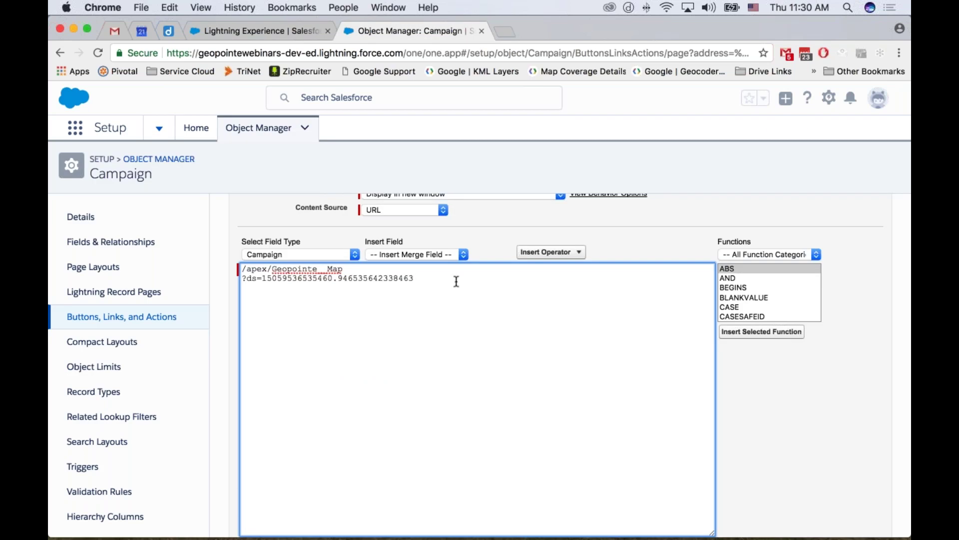
key("Return")
type("&ffl")
type("-")
key("BackSpace")
type("=")
Step: Copy the API name CampaignId from the Campaign Member layer's filter field selection and paste it after &ff1= in the button URL
left_click(271, 31)
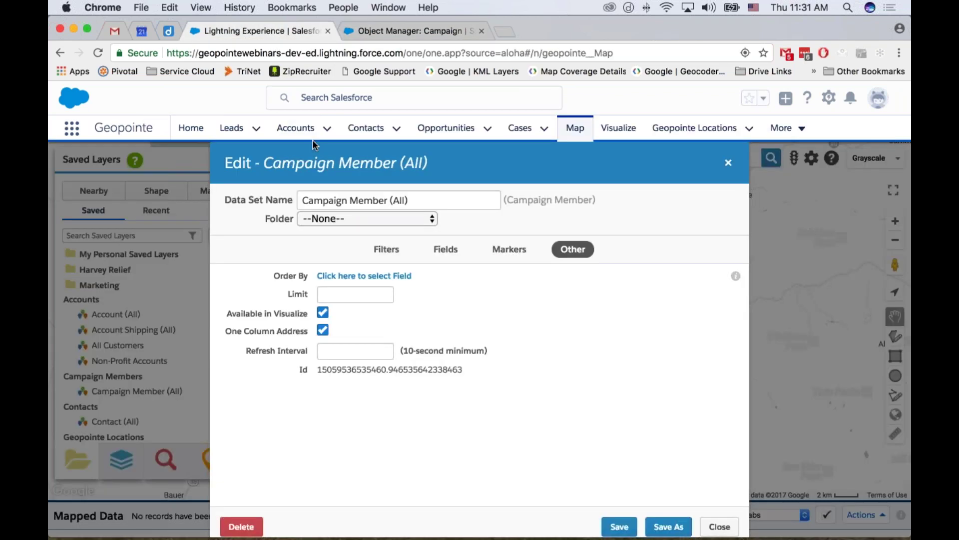
left_click(387, 252)
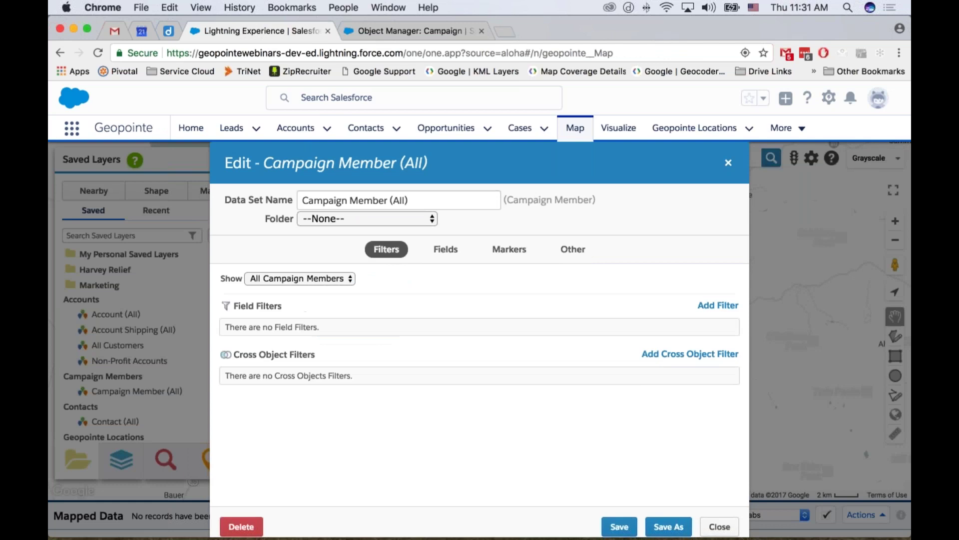
left_click(720, 306)
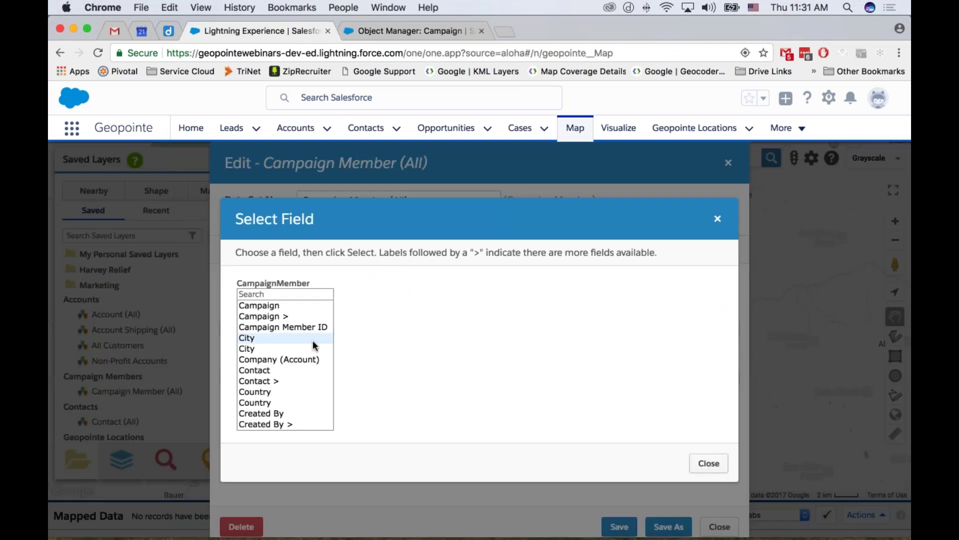
left_click(265, 309)
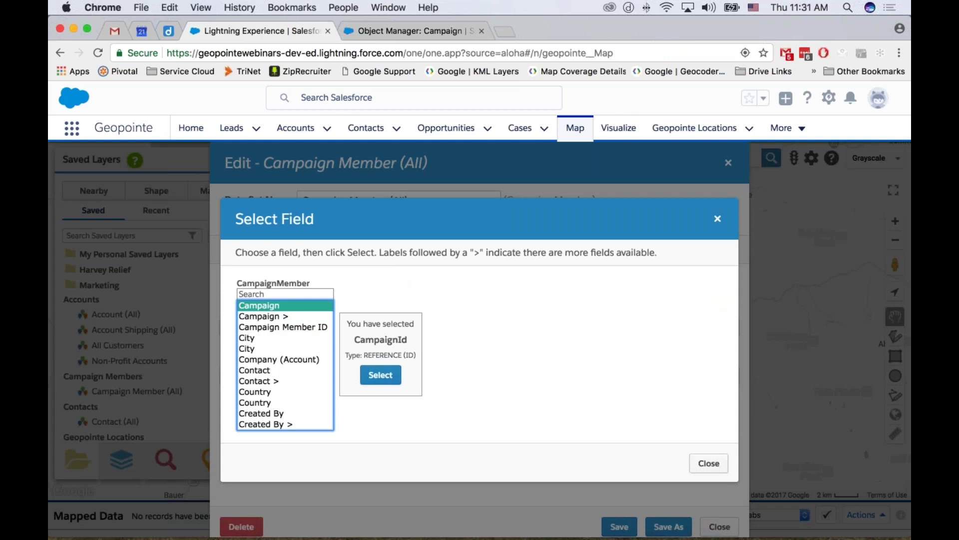
left_click_drag(355, 339, 409, 340)
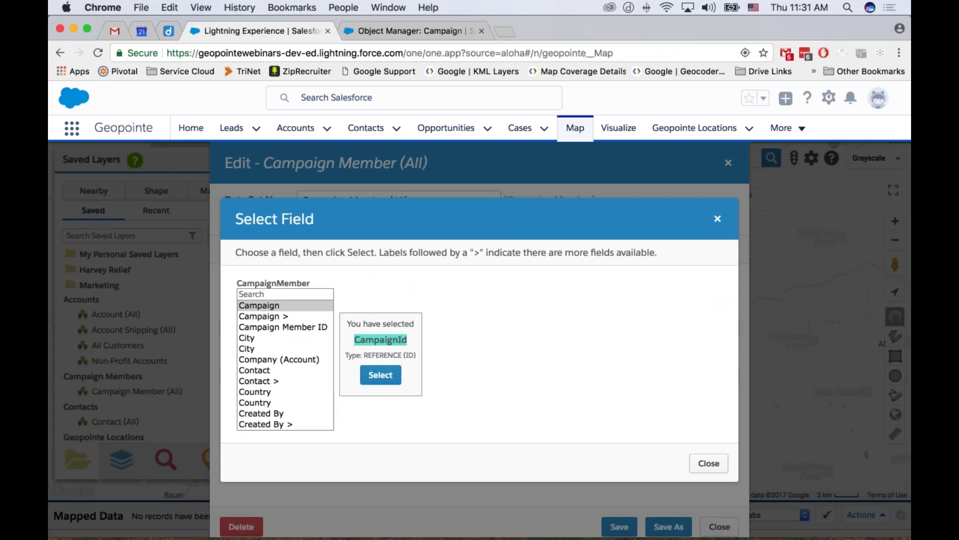
right_click(394, 340)
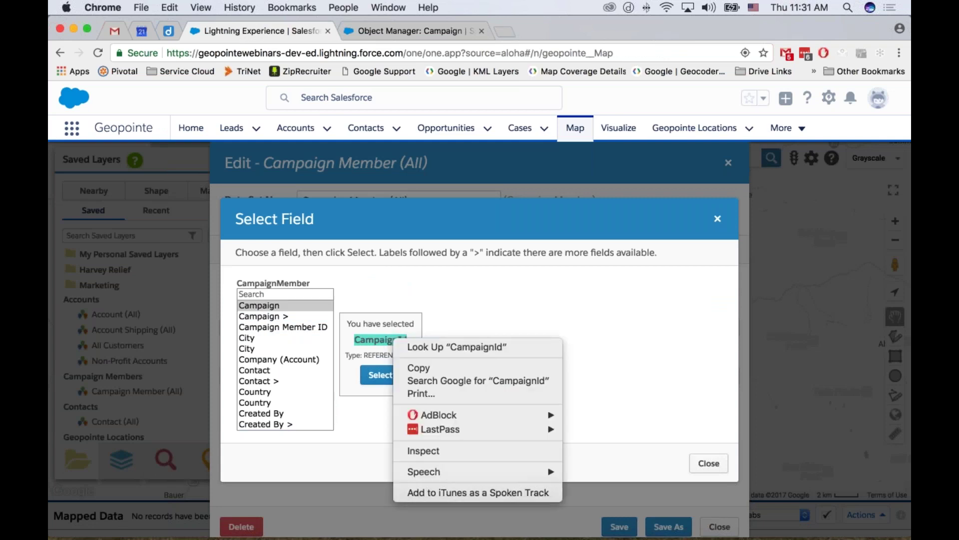
left_click(428, 371)
left_click(418, 30)
key("super+v")
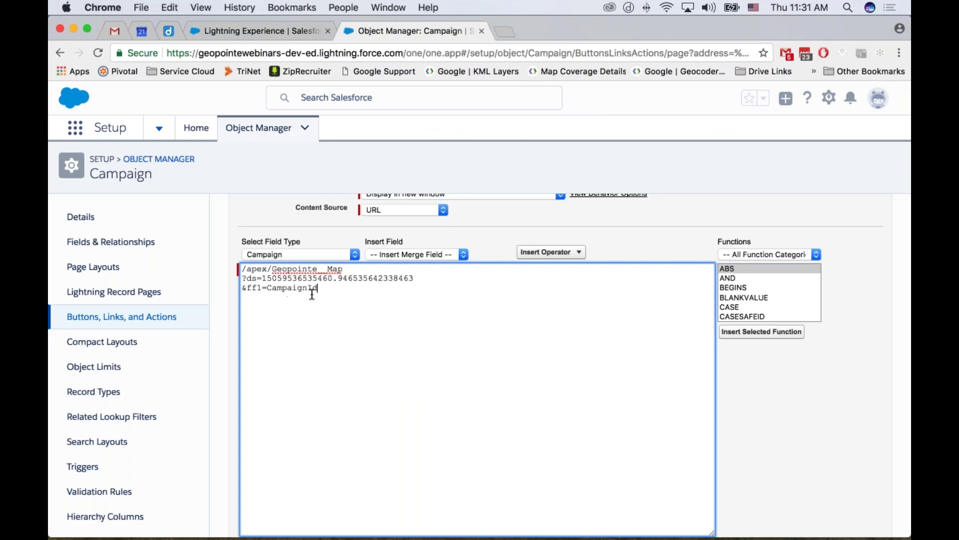
Step: Add the lines &fo1=equal and &fv1= to the button URL, inserting the Campaign ID merge field {!Campaign.Id} as the filter value
type("&fol")
type("=e")
type("qual ")
type("&fv1")
type("=")
scroll(420, 254, "down", 1)
left_click(420, 251)
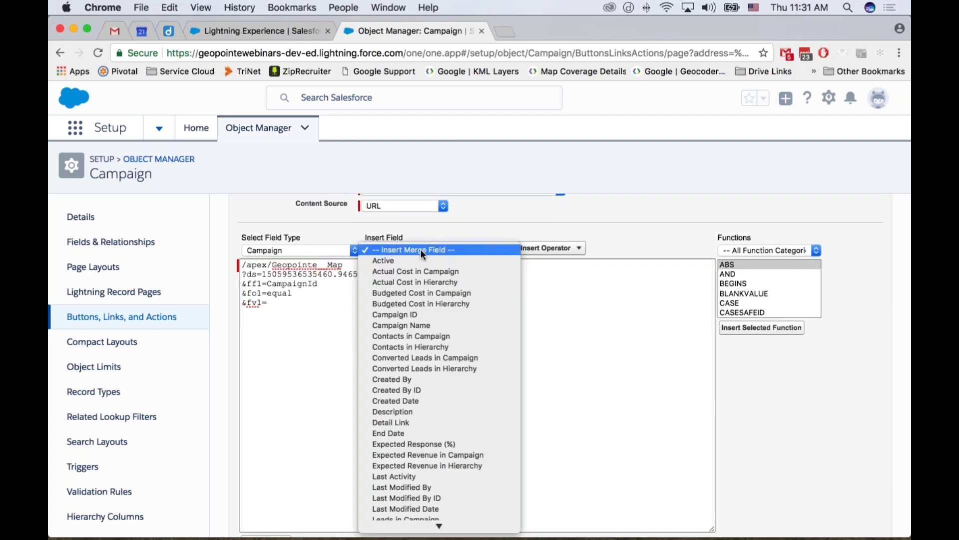
left_click(435, 314)
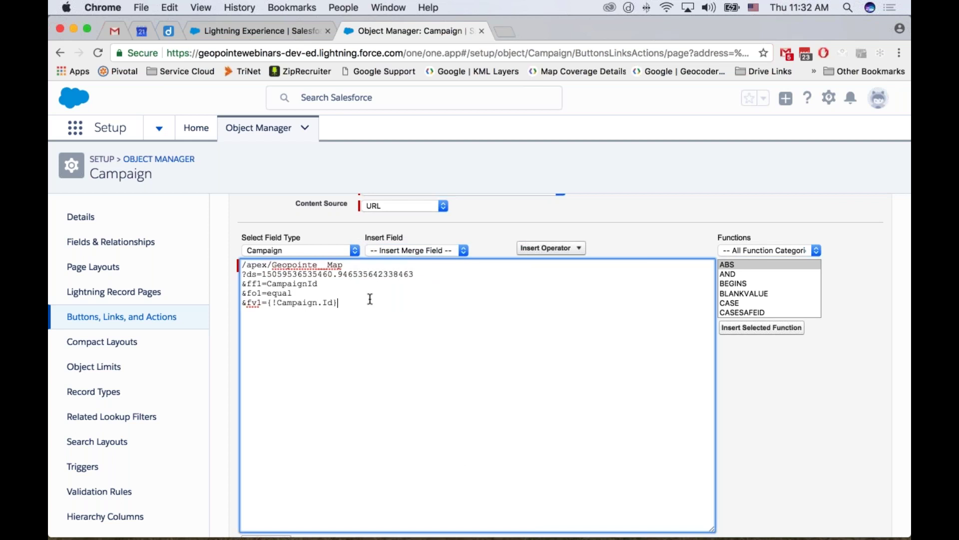
Step: Add the line &runEntireDataSetSearch=true to the button URL and check the syntax
type("&runEntireDataSetSearch")
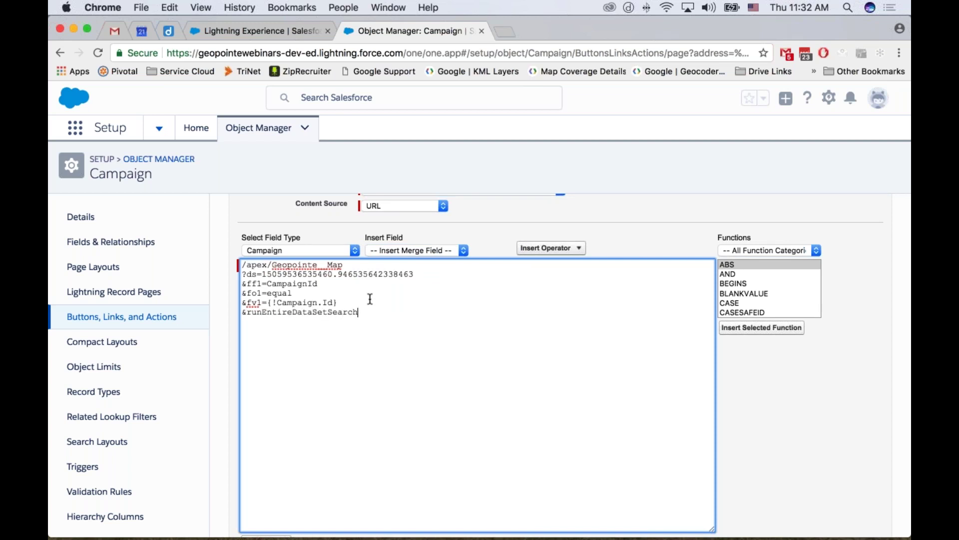
type("=true")
scroll(386, 345, "down", 3)
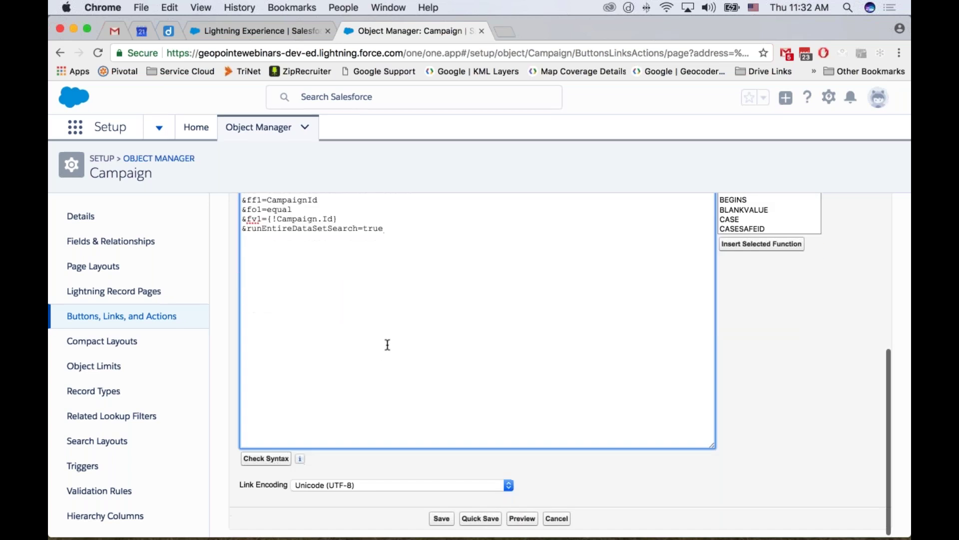
left_click(279, 461)
scroll(370, 377, "up", 2)
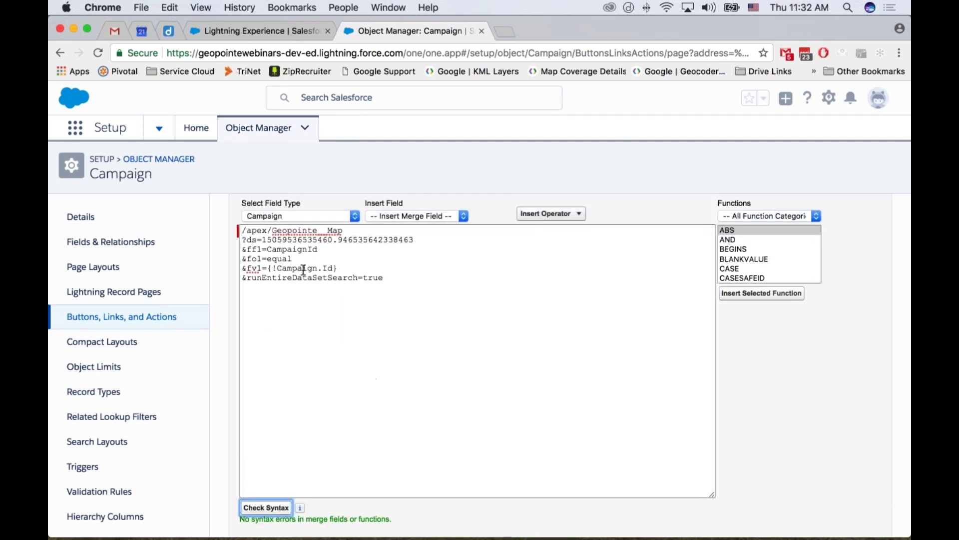
Step: Review each line of the button URL, from the Geopointe map page to the runEntireDataSetSearch parameter
scroll(331, 227, "down", 1)
left_click_drag(347, 221, 242, 221)
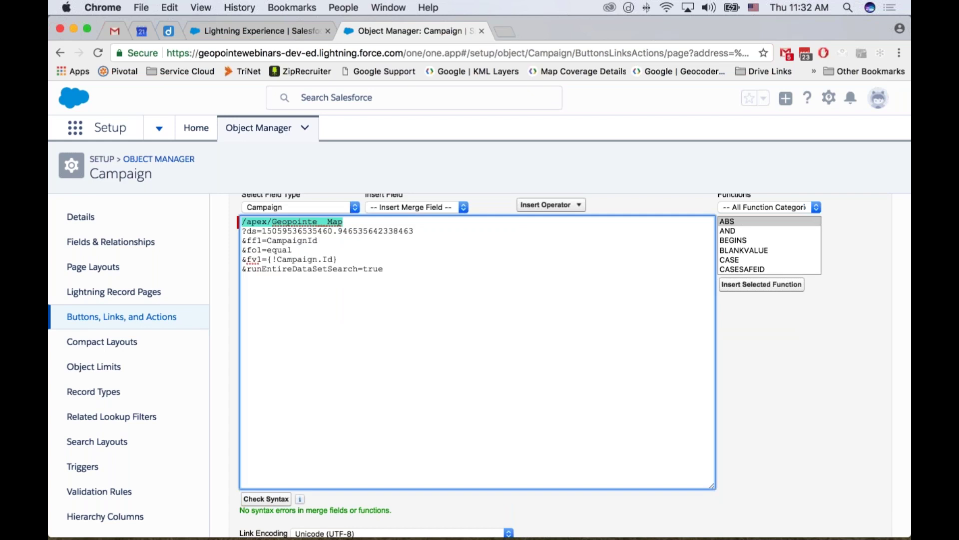
left_click_drag(416, 231, 227, 232)
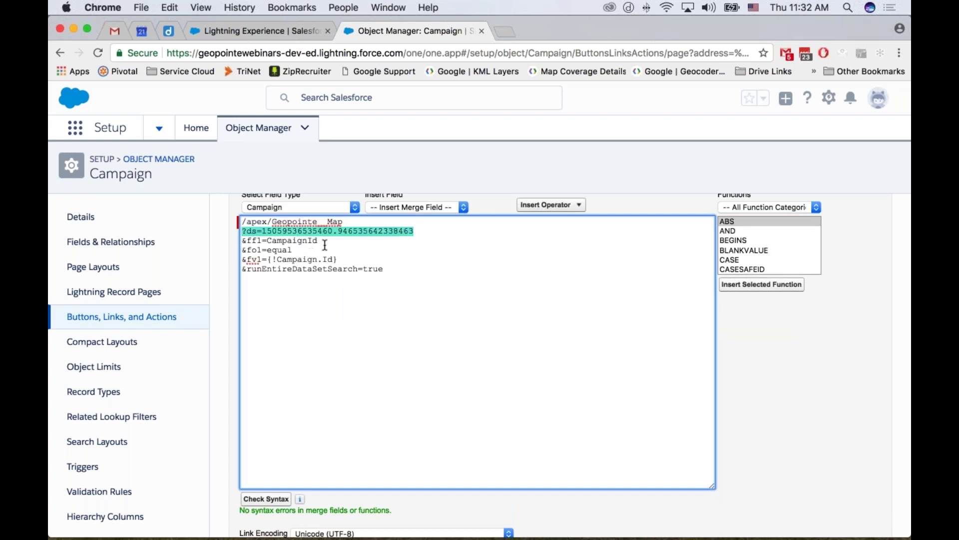
left_click_drag(319, 240, 240, 243)
left_click(265, 251)
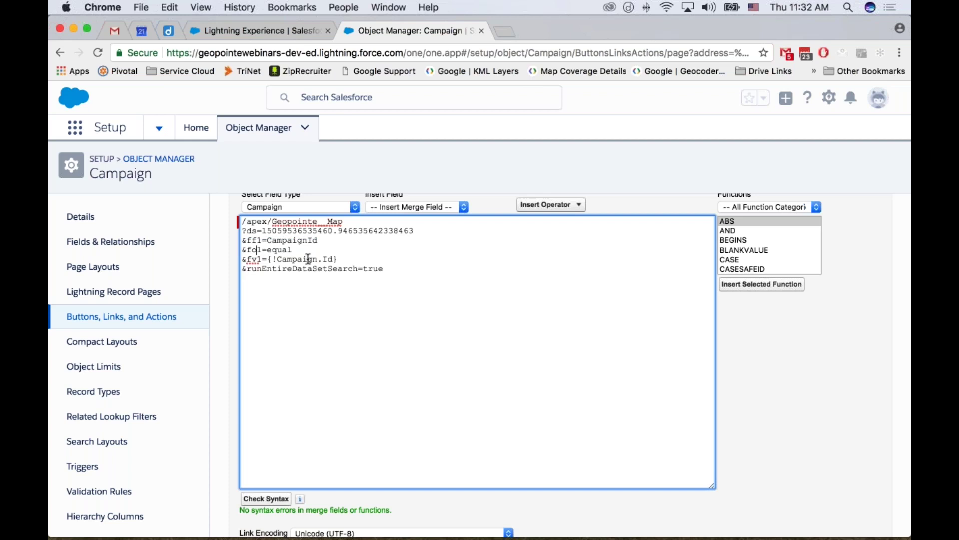
left_click_drag(339, 260, 242, 260)
left_click_drag(384, 269, 222, 268)
left_click(403, 304)
Step: Save the Map Members custom button for the Campaign object
scroll(426, 303, "down", 2)
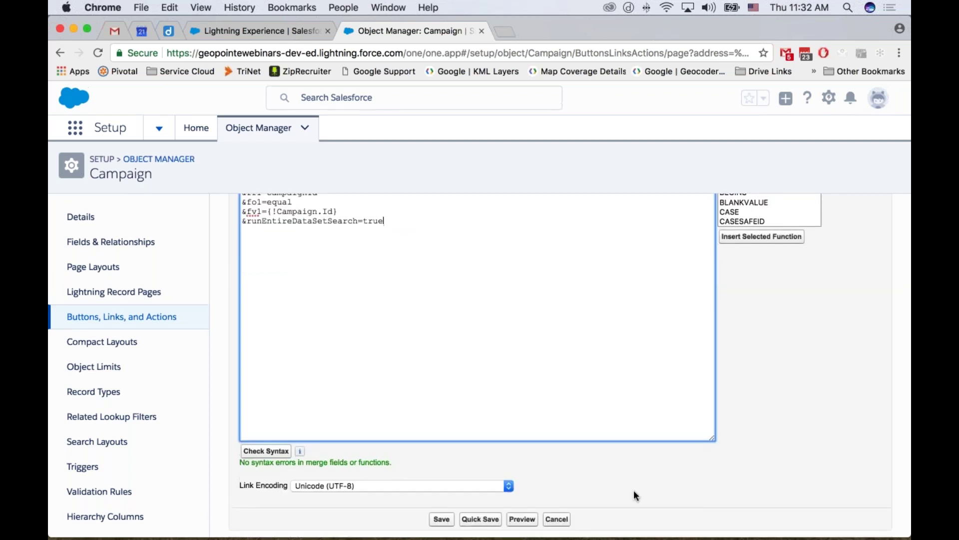
left_click(442, 519)
left_click(611, 172)
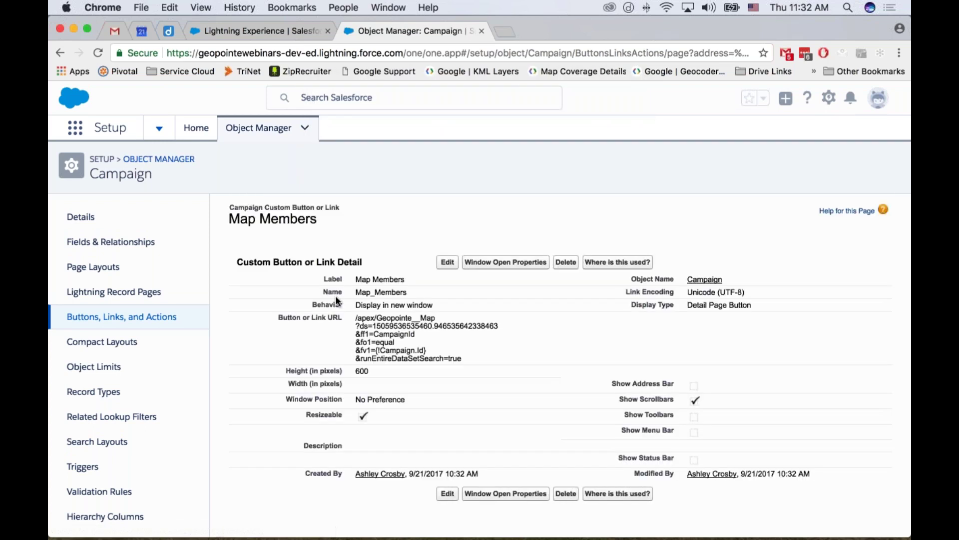
Step: Open the Campaign object's Campaign Layout page layout for editing
left_click(106, 272)
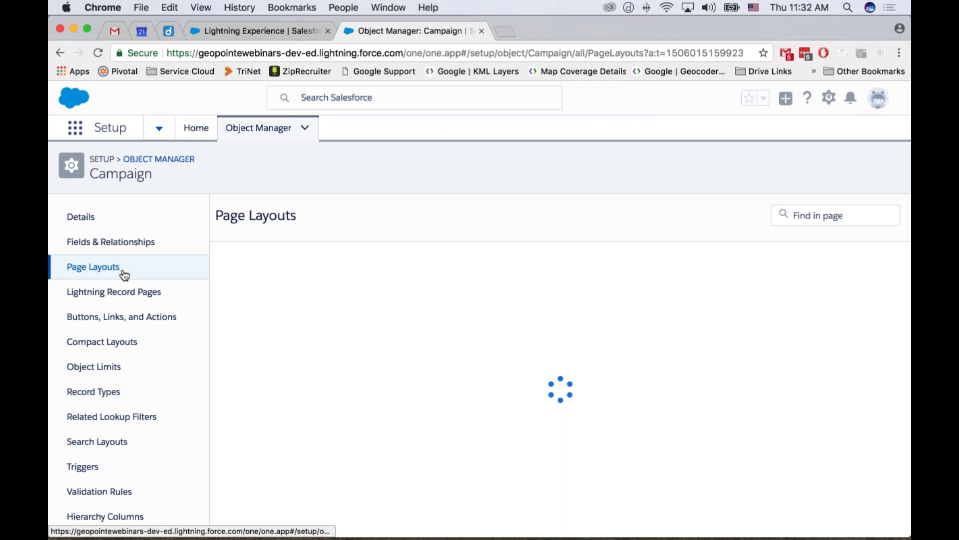
left_click(895, 280)
left_click(855, 309)
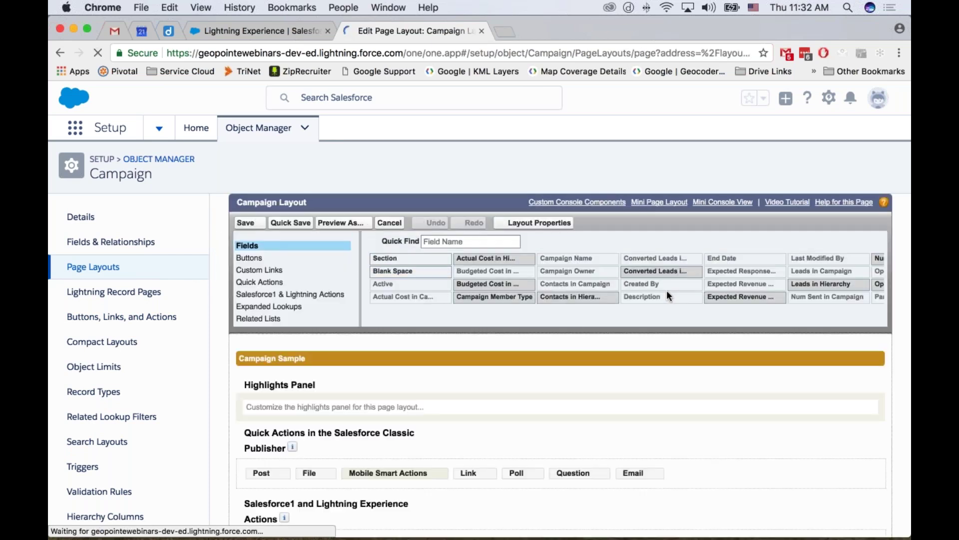
Step: Add the Map Members action after New Event in the Campaign layout's Salesforce1 and Lightning Experience Actions section
scroll(396, 344, "down", 5)
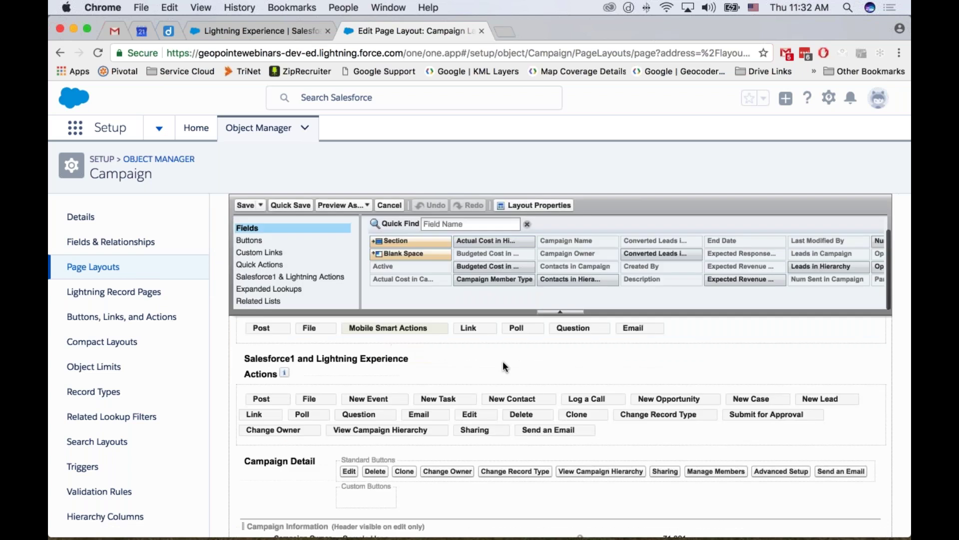
left_click(305, 283)
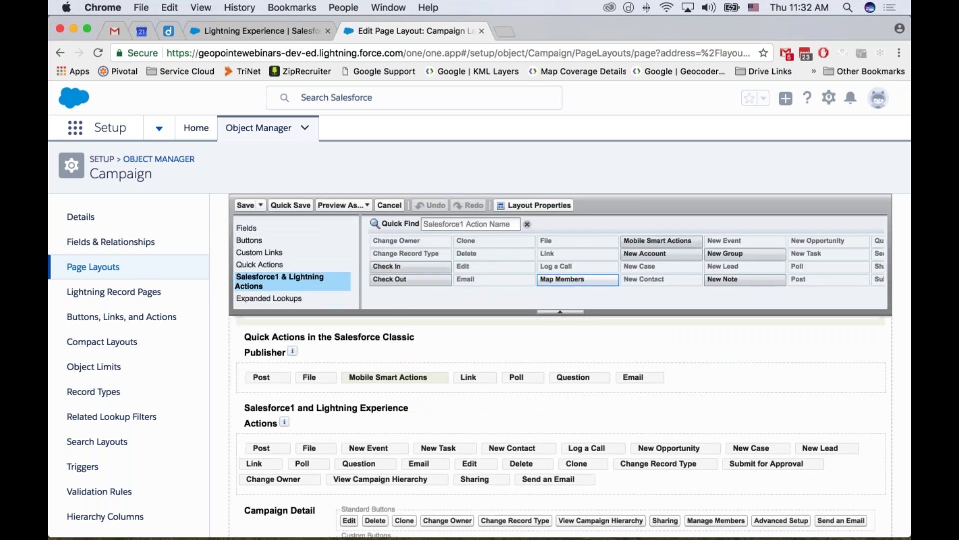
mouse_move(581, 287)
left_mouse_down()
mouse_move(432, 336)
mouse_move(425, 449)
left_mouse_up()
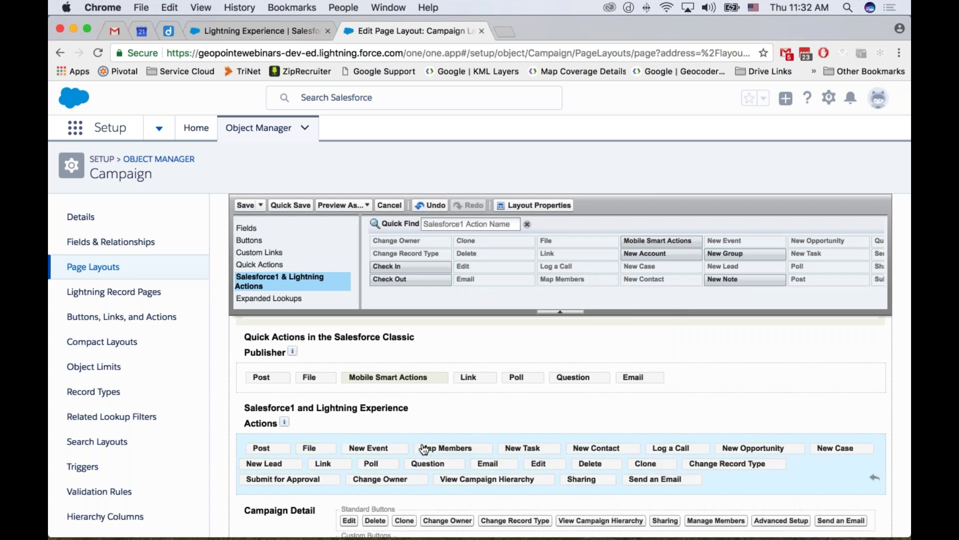
Step: Add the Map Members button to the Custom Buttons area of Campaign Detail and save the page layout
scroll(459, 417, "down", 5)
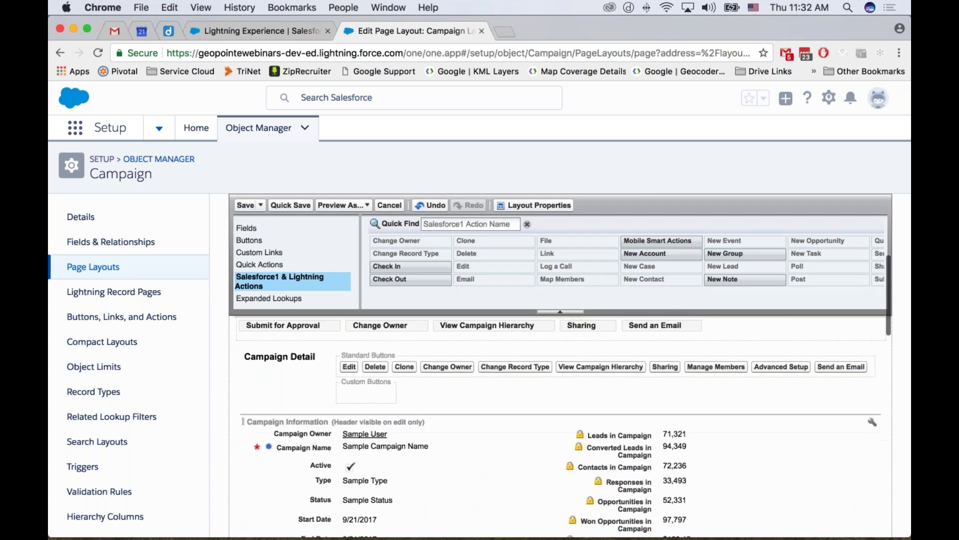
left_click(250, 241)
scroll(477, 360, "up", 5)
scroll(477, 360, "down", 5)
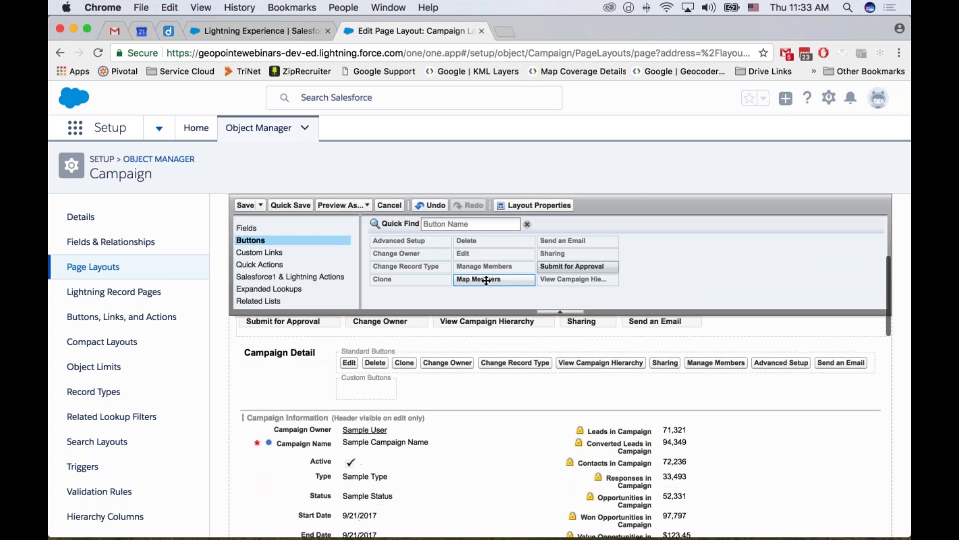
left_click_drag(479, 278, 365, 389)
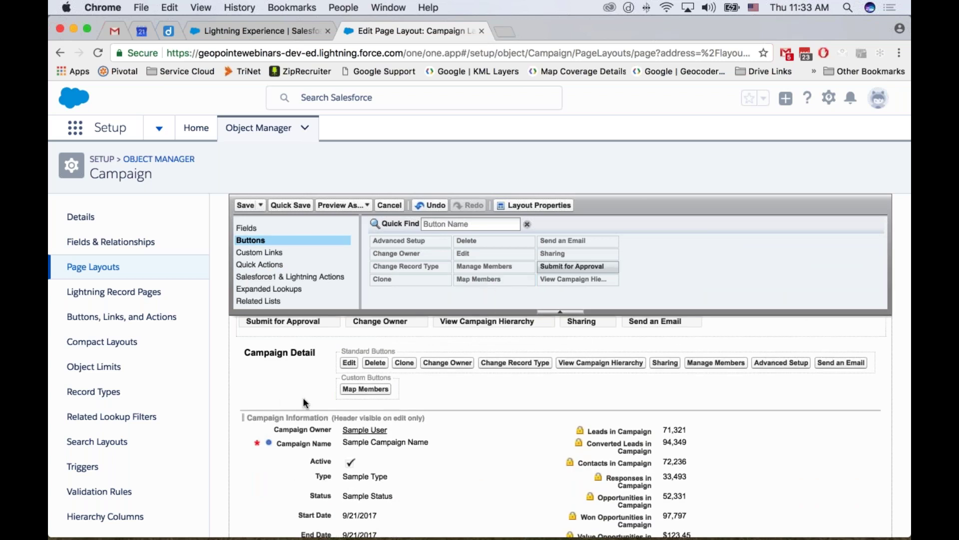
left_click(245, 205)
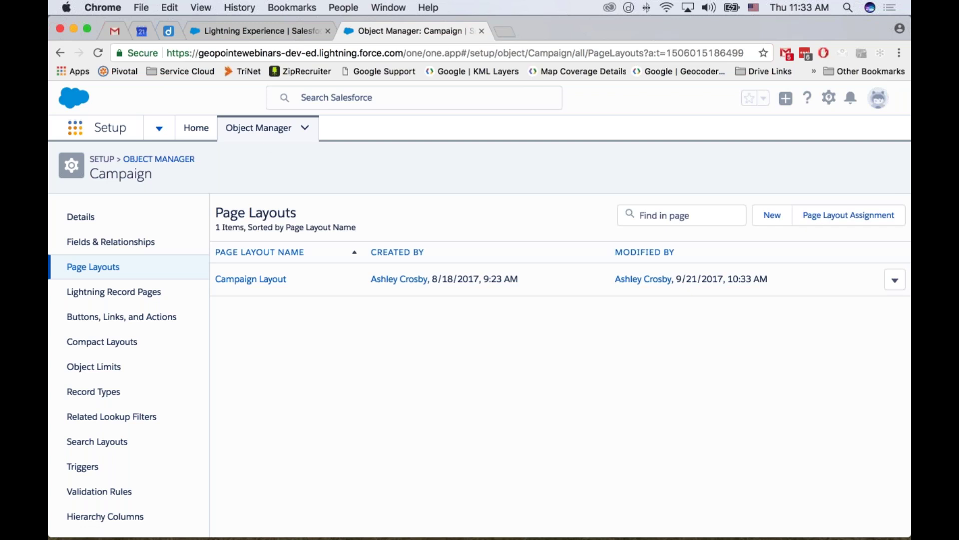
Step: Open the All Current Relief Contacts campaign record and run its Map Members action
left_click(75, 128)
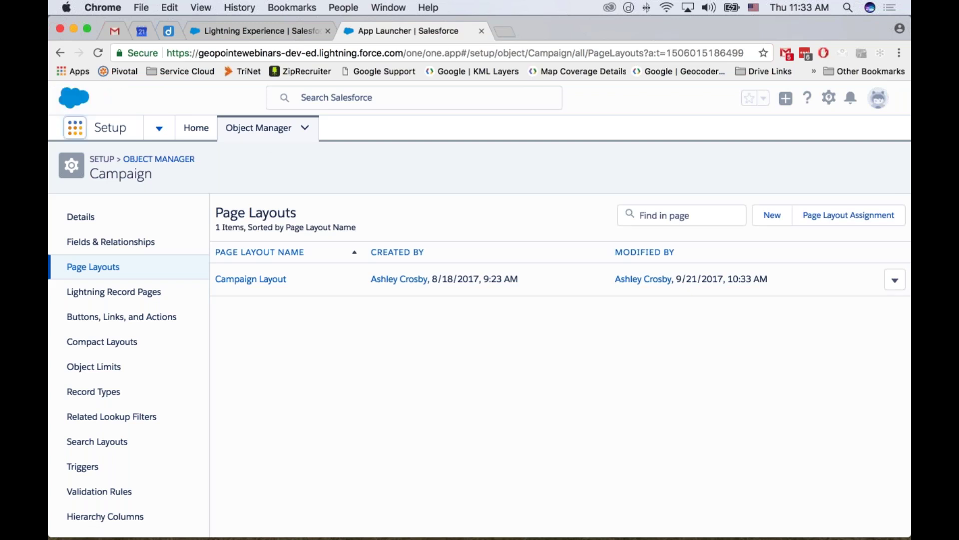
scroll(502, 313, "down", 1)
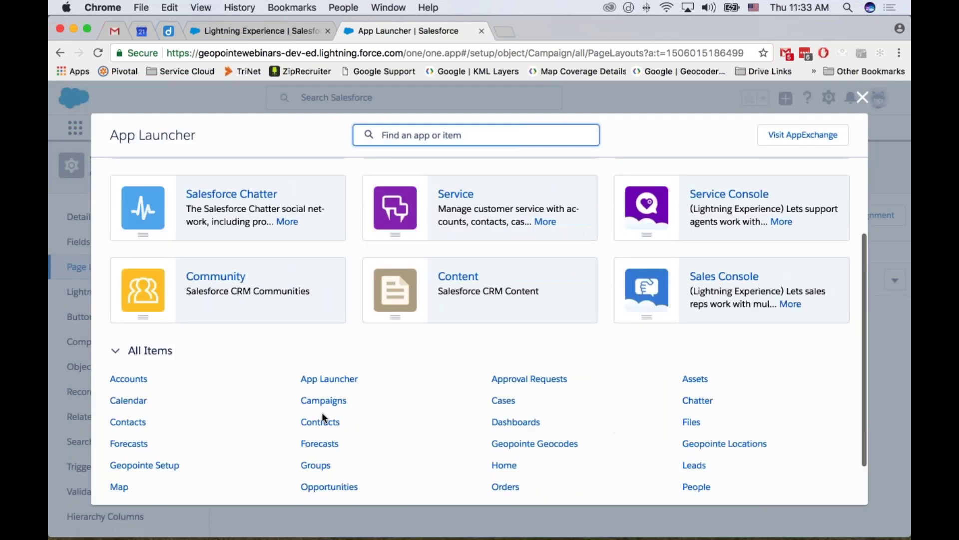
left_click(324, 400)
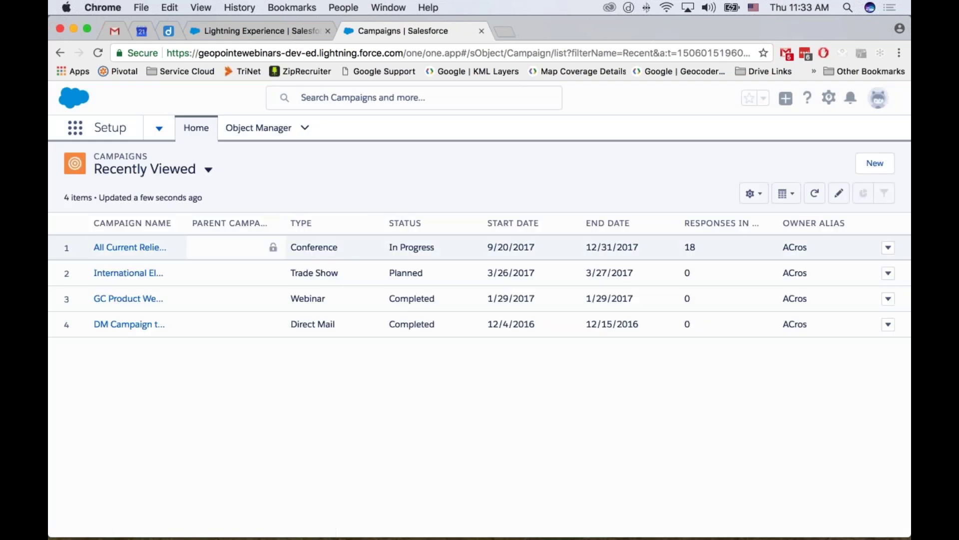
left_click(111, 249)
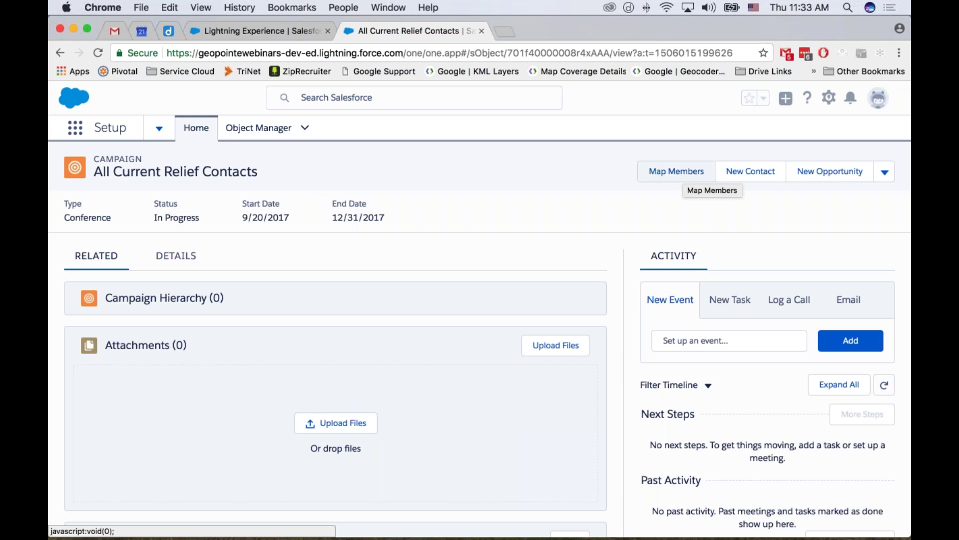
left_click(689, 172)
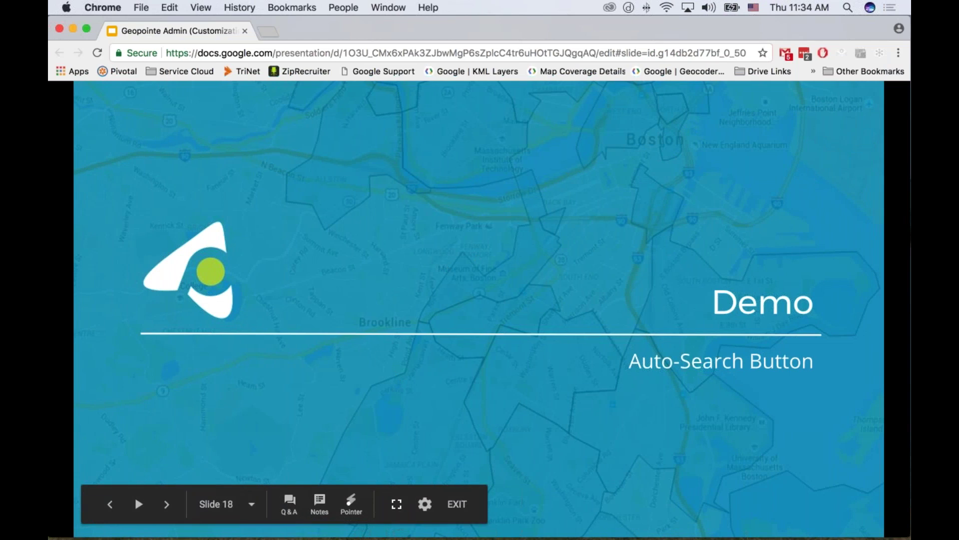
Step: Show the presentation full screen and advance to the use case slide about customizing the New Task button
left_click(396, 504)
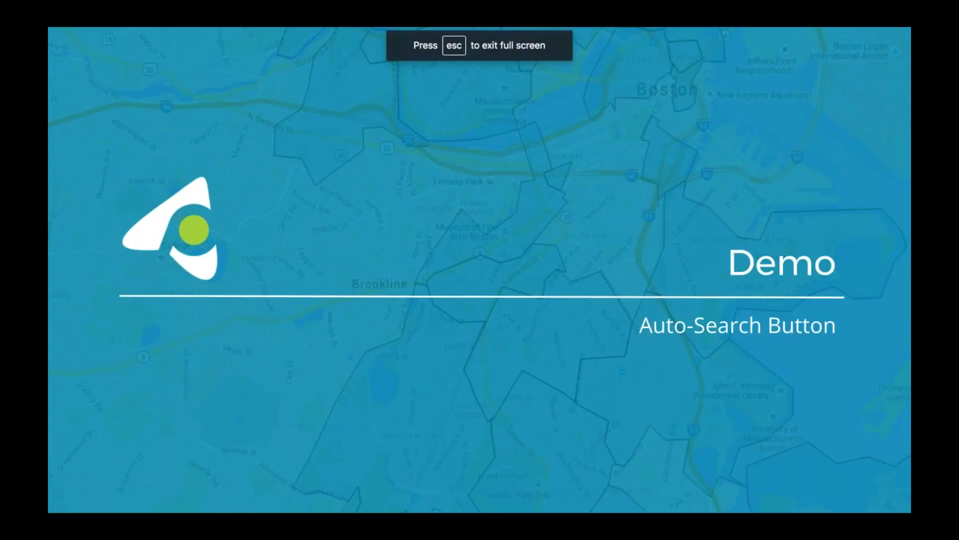
key("Right")
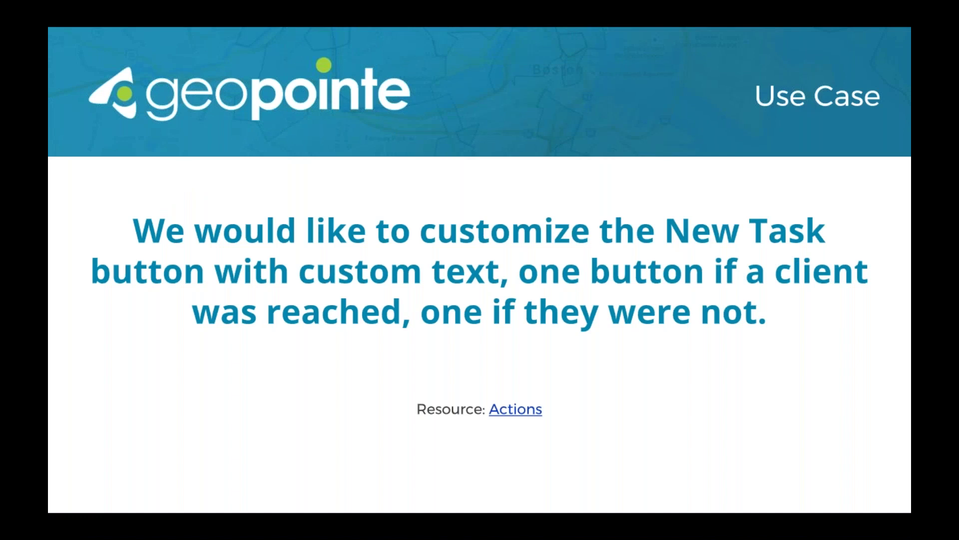
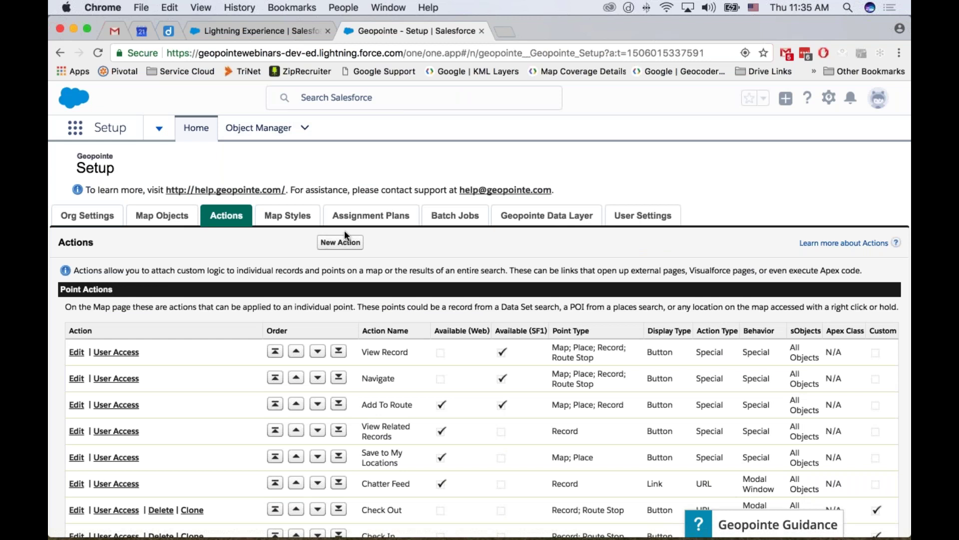
Step: Clone the New Task point action in Geopointe Setup and review the copy's Link URL
scroll(344, 230, "down", 5)
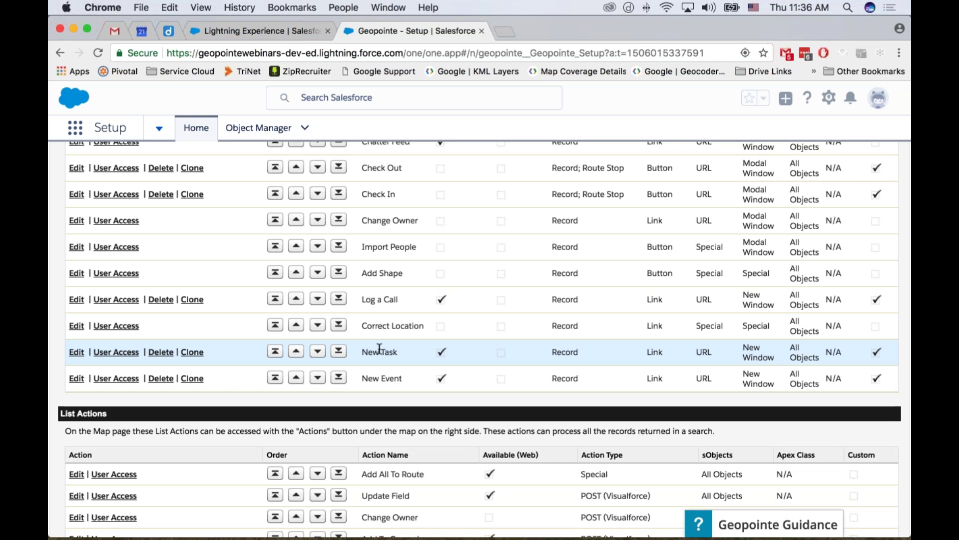
left_click(192, 352)
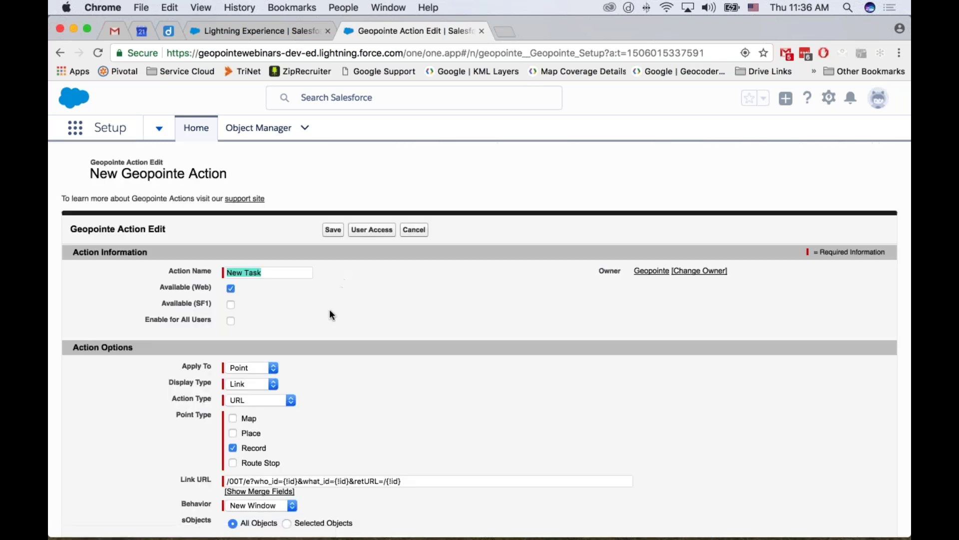
scroll(341, 304, "down", 2)
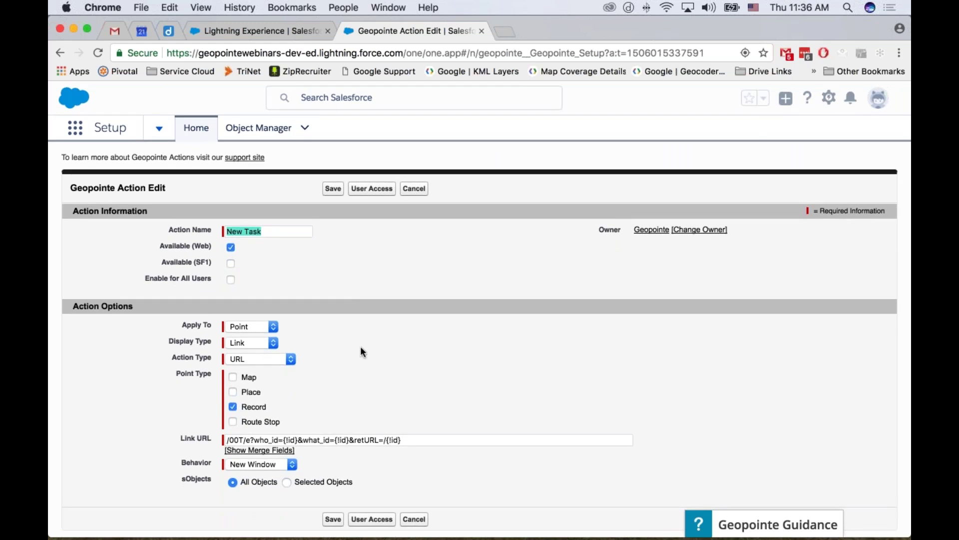
left_click_drag(402, 439, 226, 439)
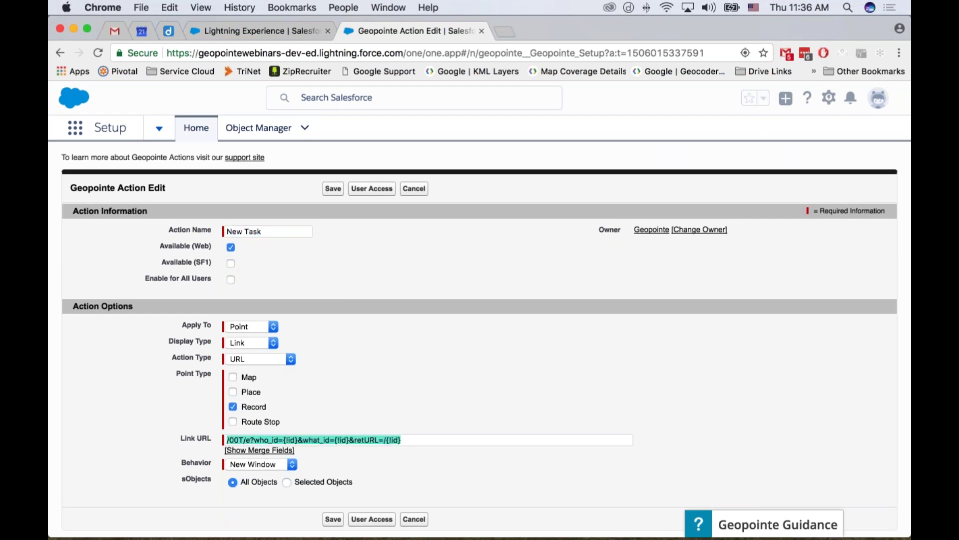
left_click(257, 438)
left_click(256, 432)
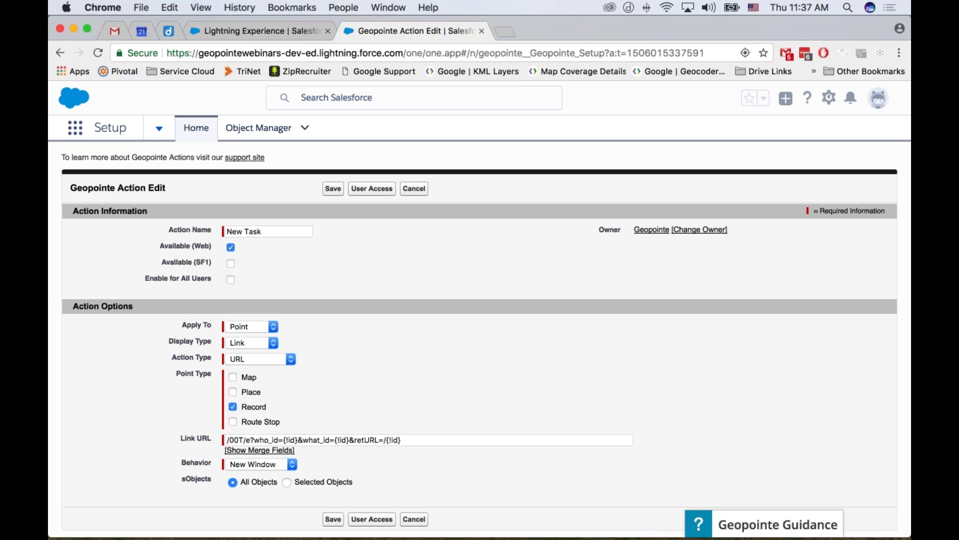
Step: Name the cloned Geopointe action Help Requested
left_click_drag(262, 231, 210, 231)
type("Help Re")
key("Down")
key("Return")
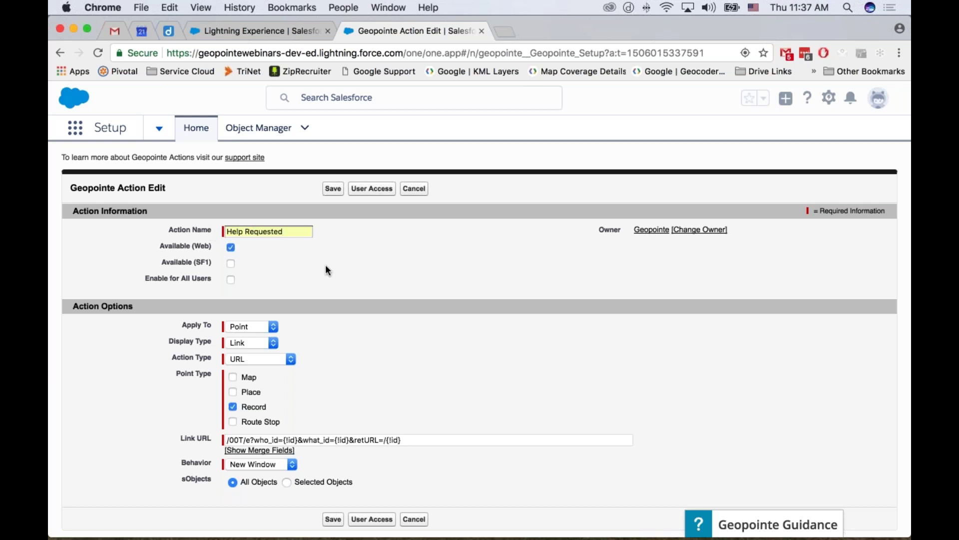
Step: Set the Link URL to /00T/e?who_id={!id}&what_id={!id}&retURL=/{!id}&tsk5=Supplies Needed:&tsk6=Organization has requested our assistance
left_click(416, 440)
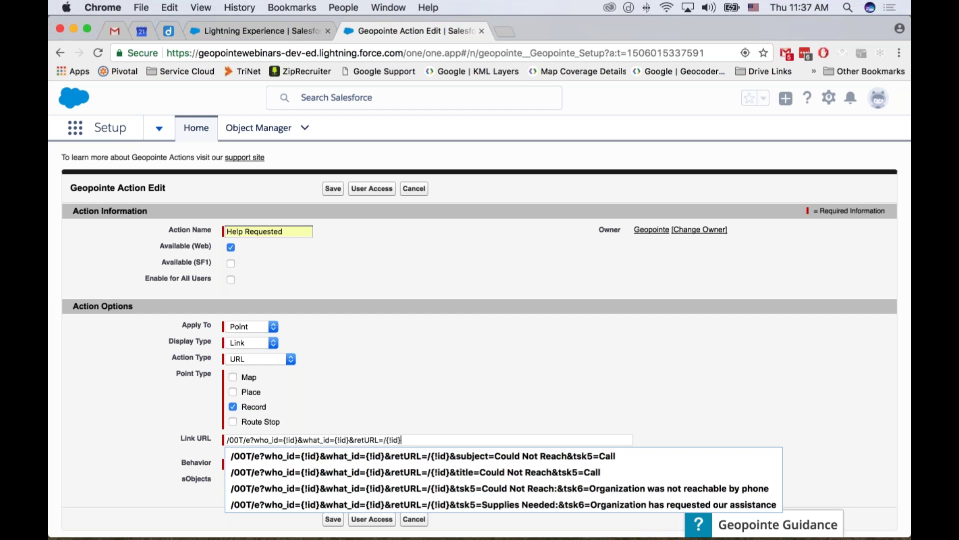
key("super+Tab")
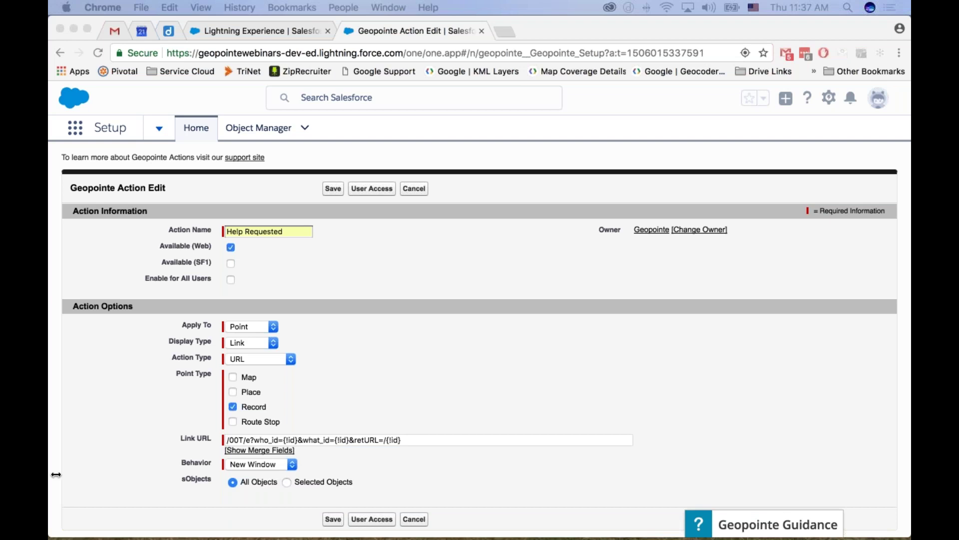
left_click(430, 439)
left_click(450, 455)
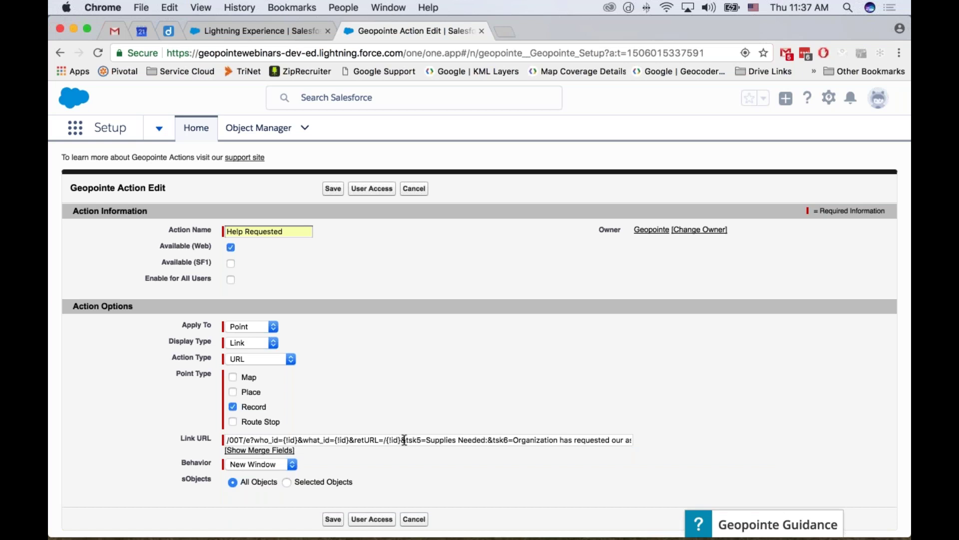
Step: Examine the tsk5 and tsk6 parameters at the end of the Link URL
left_click_drag(406, 440, 488, 439)
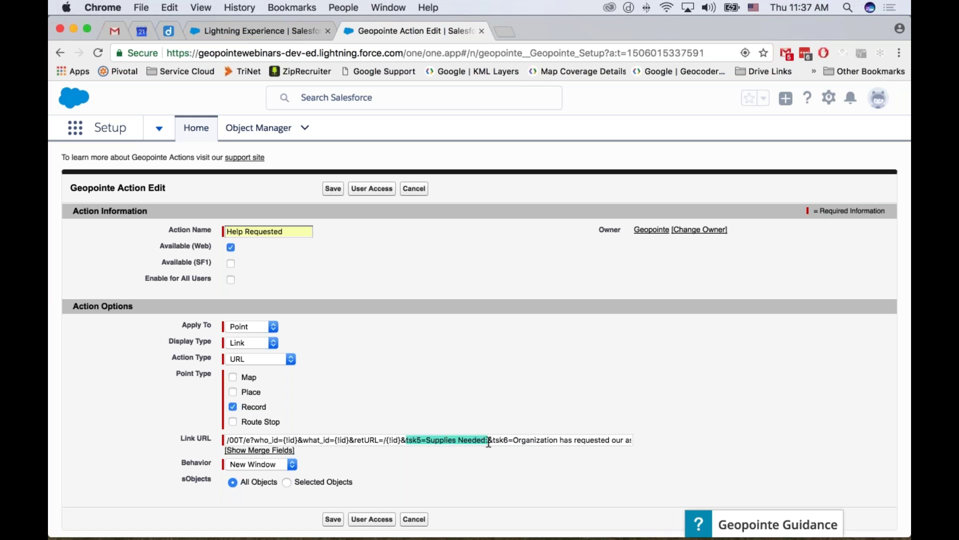
left_click(494, 440)
key("shift+super+Right")
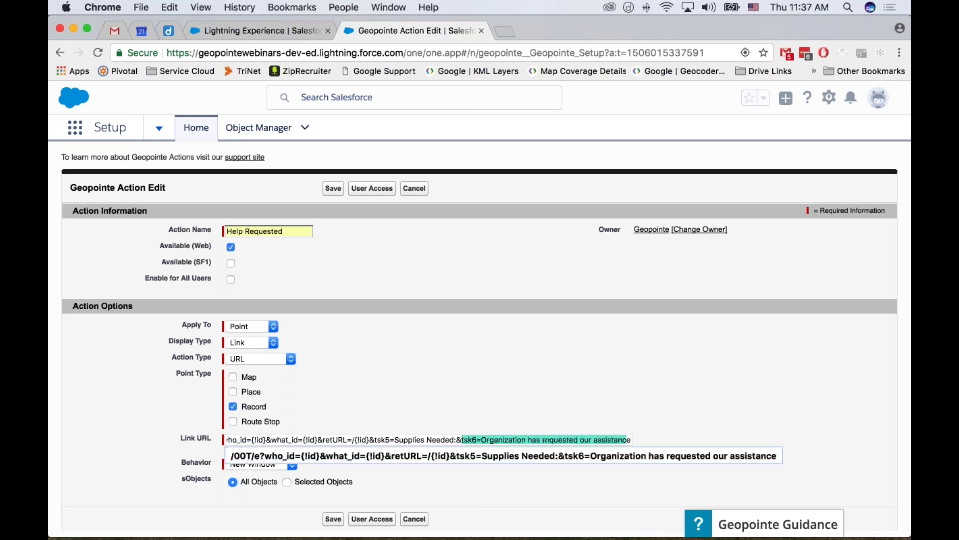
left_click(586, 417)
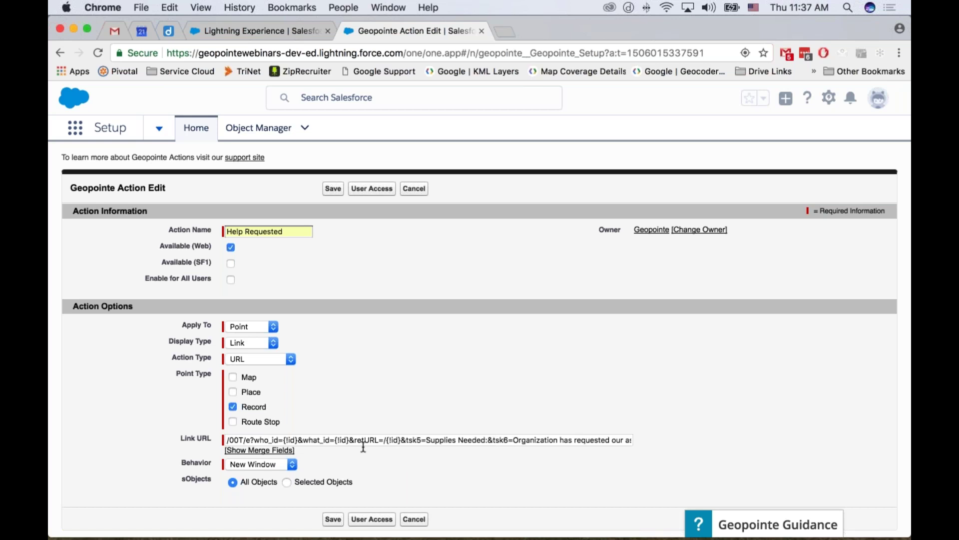
Step: Restrict the Help Requested action to selected sObjects and choose only account
left_click(286, 481)
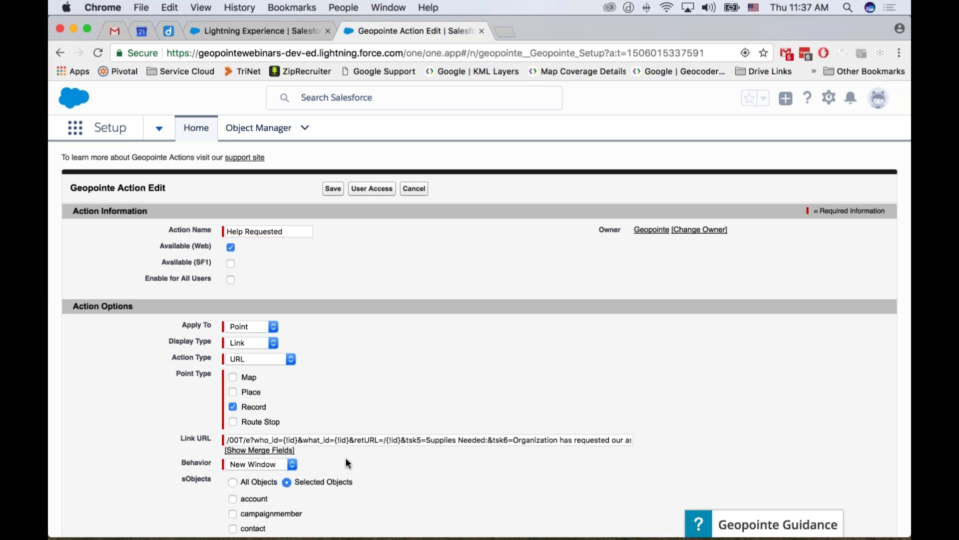
scroll(367, 460, "down", 3)
scroll(367, 465, "down", 1)
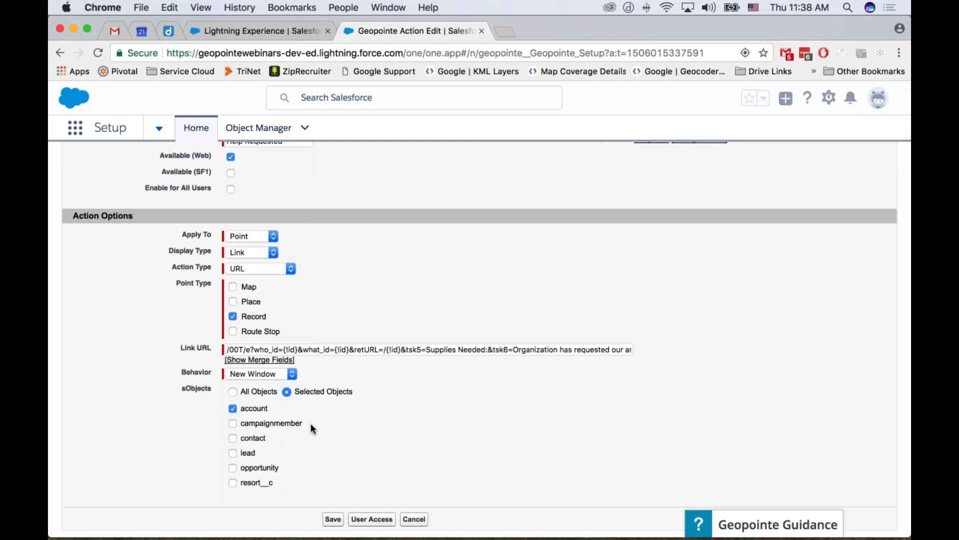
scroll(423, 412, "up", 2)
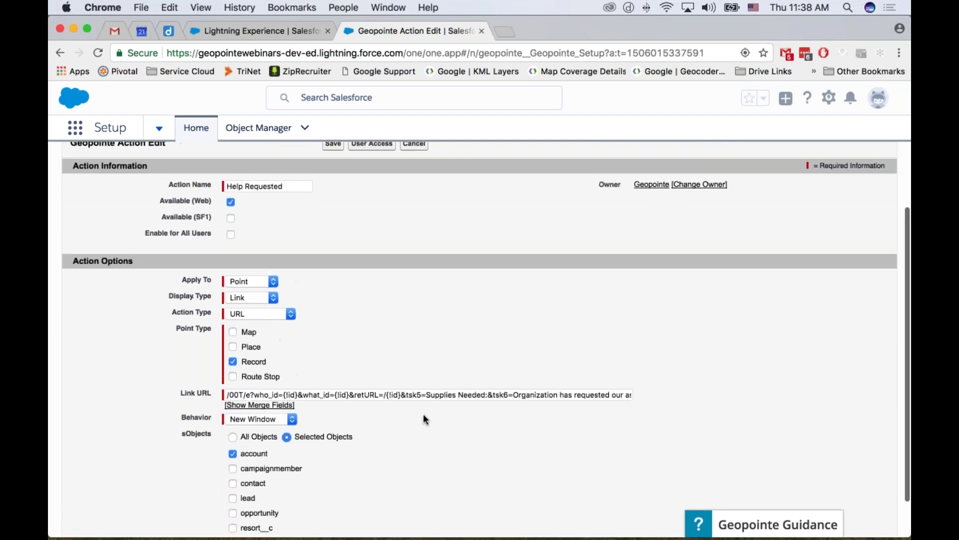
Step: Change the action's display type to Button and save the Help Requested action
left_click(252, 299)
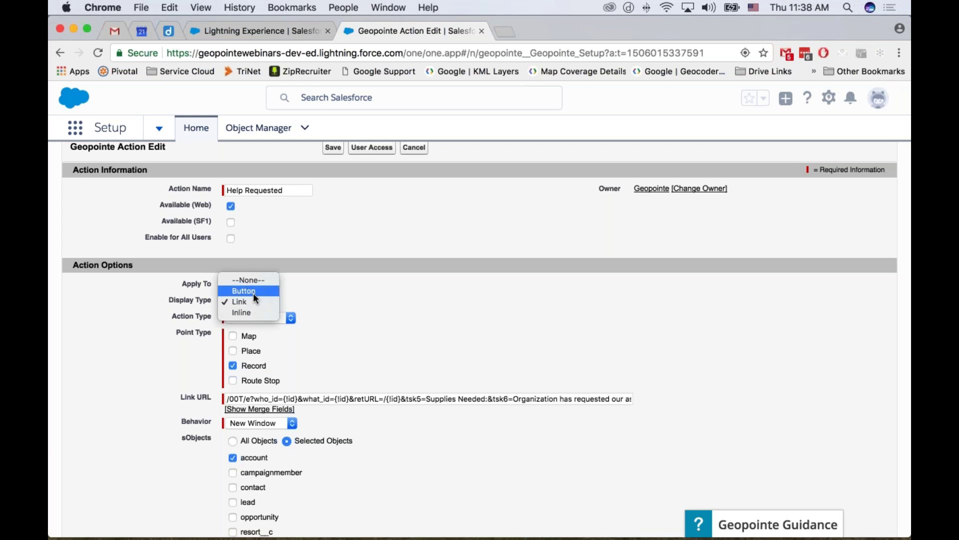
left_click(383, 323)
key("b")
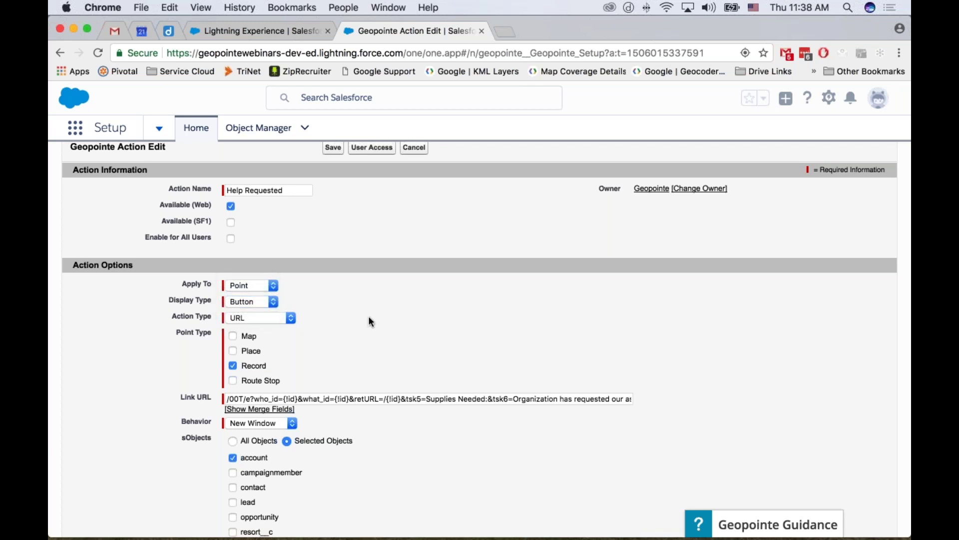
scroll(354, 325, "down", 2)
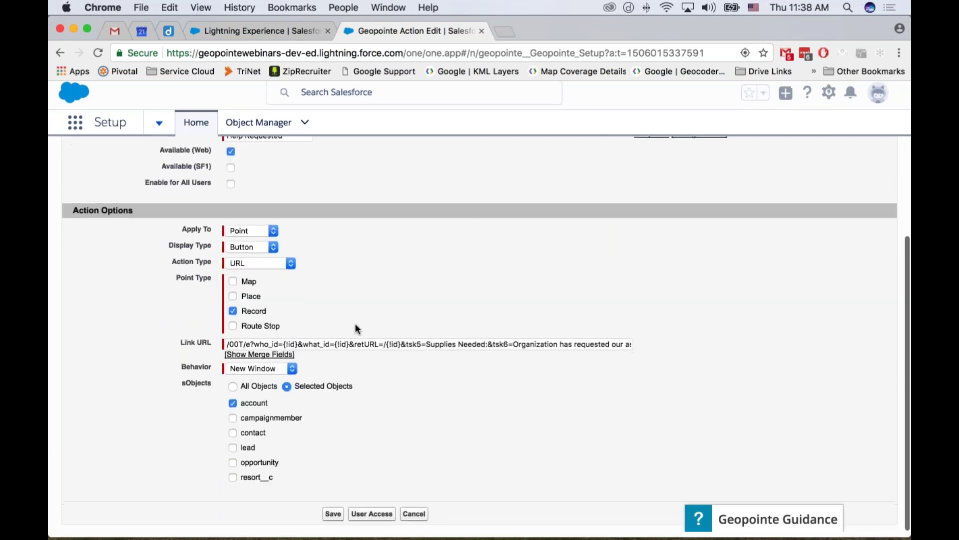
left_click(332, 518)
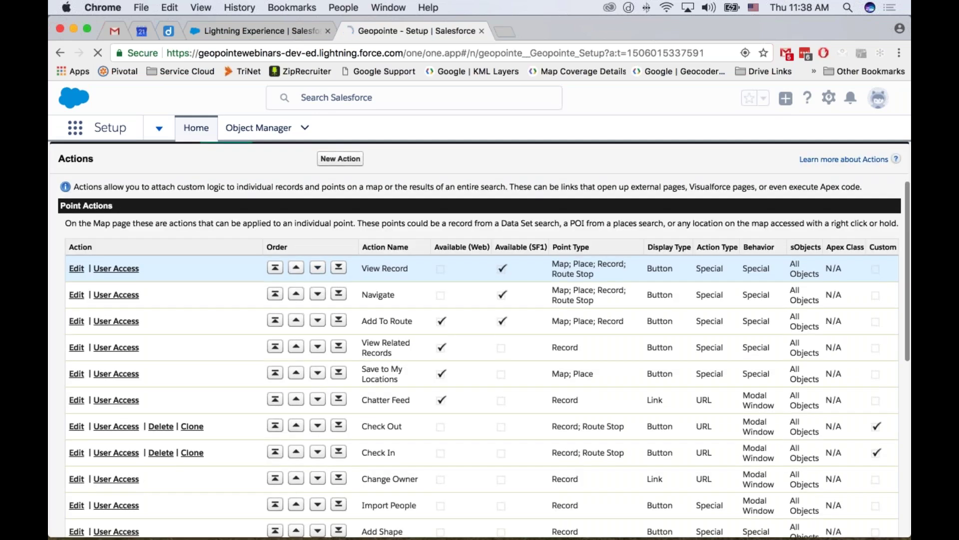
scroll(318, 281, "down", 5)
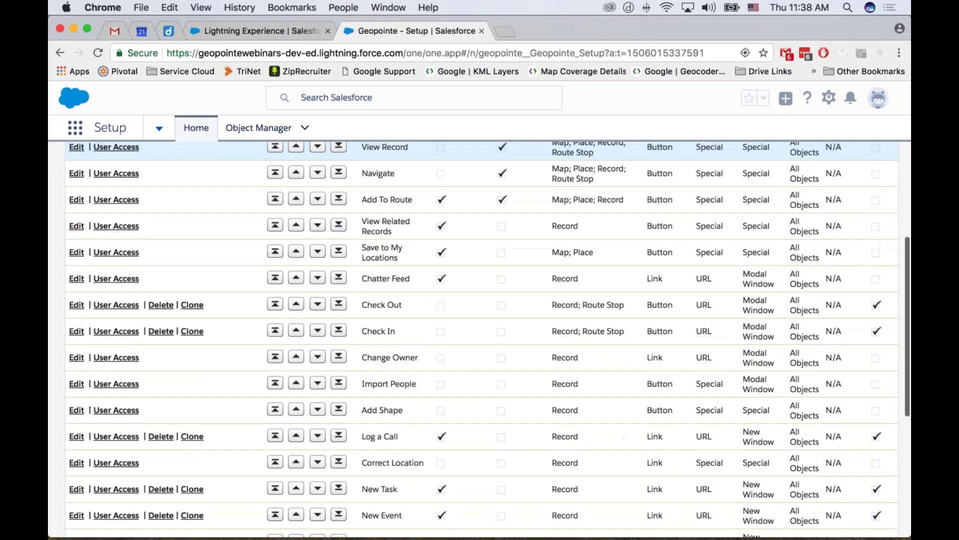
Step: Clone the Help Requested action and name the copy Could Not Reach
scroll(330, 320, "down", 2)
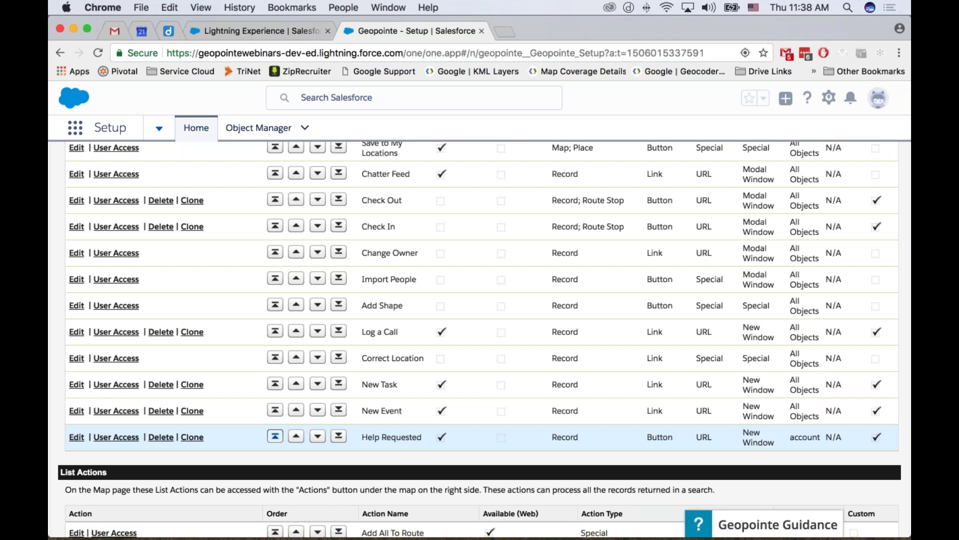
left_click(194, 440)
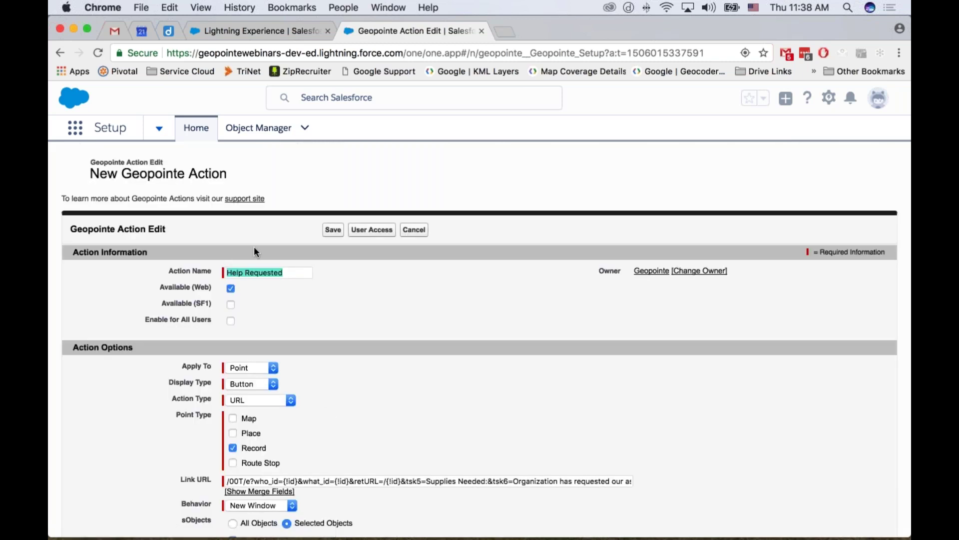
triple_click(293, 273)
type("Could Not Reach")
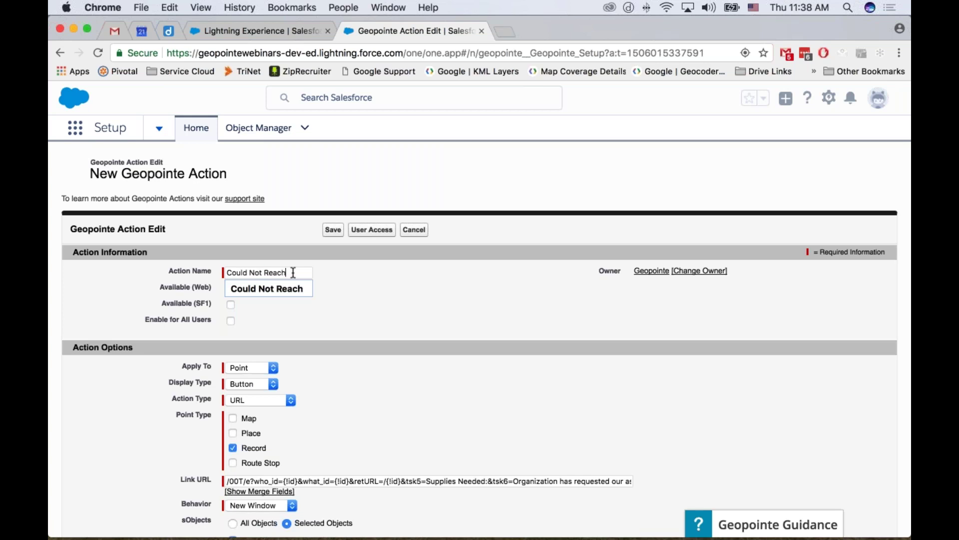
key("Down")
key("Return")
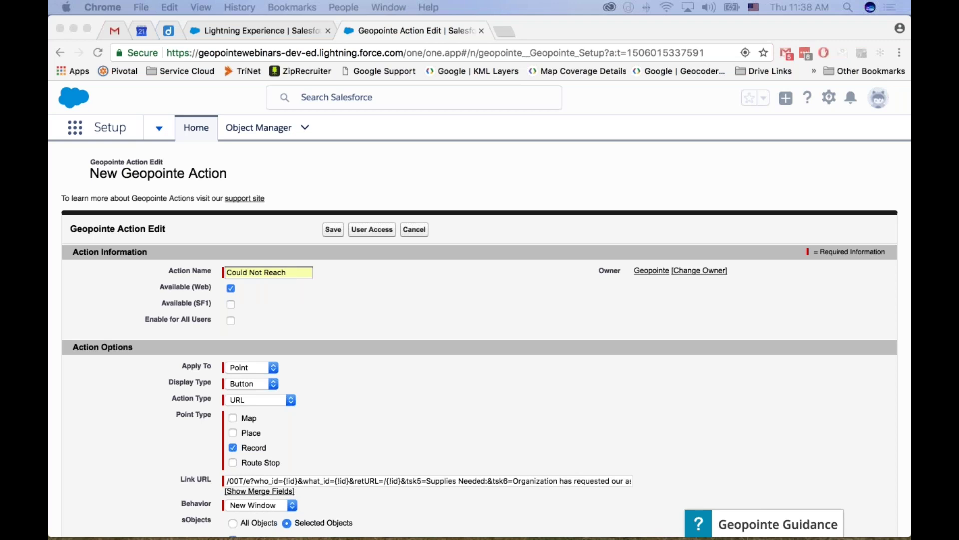
Step: Replace the Link URL's task parameters with &tsk5=Could Not Reach:&tsk6=Organization was not reachable by phone and check the ending
left_click(479, 509)
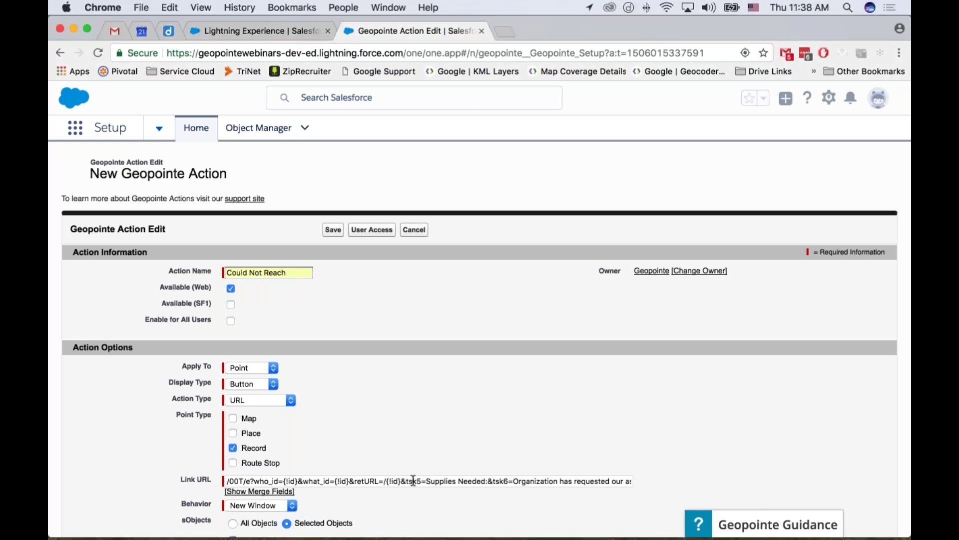
left_click_drag(401, 480, 403, 500)
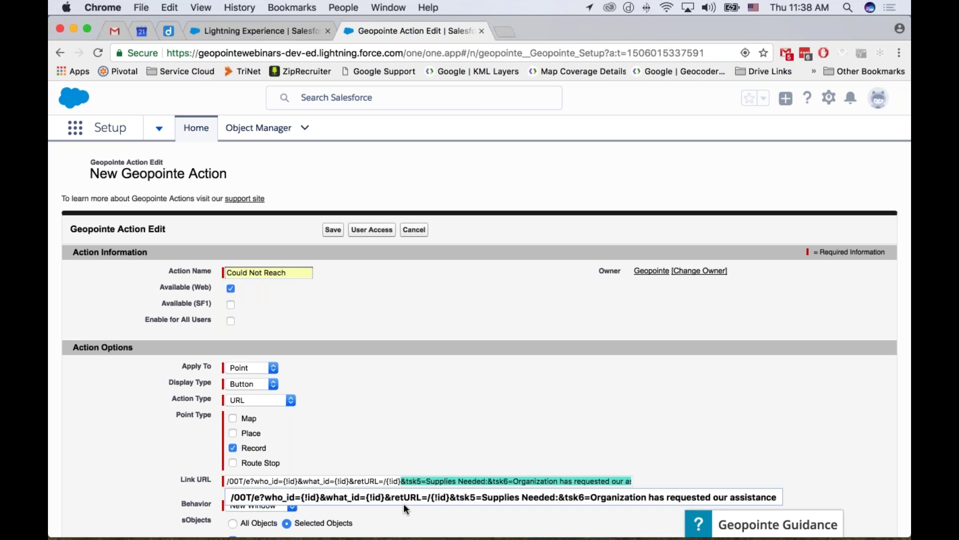
type("&tsk5=Could Not Reach:&tsk6=Organization was not reachable by phone")
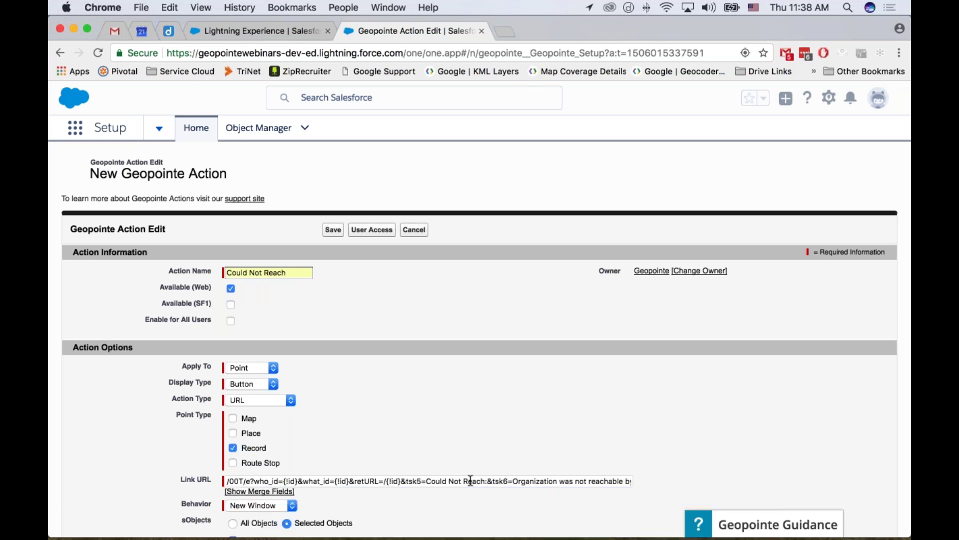
left_click(504, 481)
left_click_drag(542, 481, 652, 477)
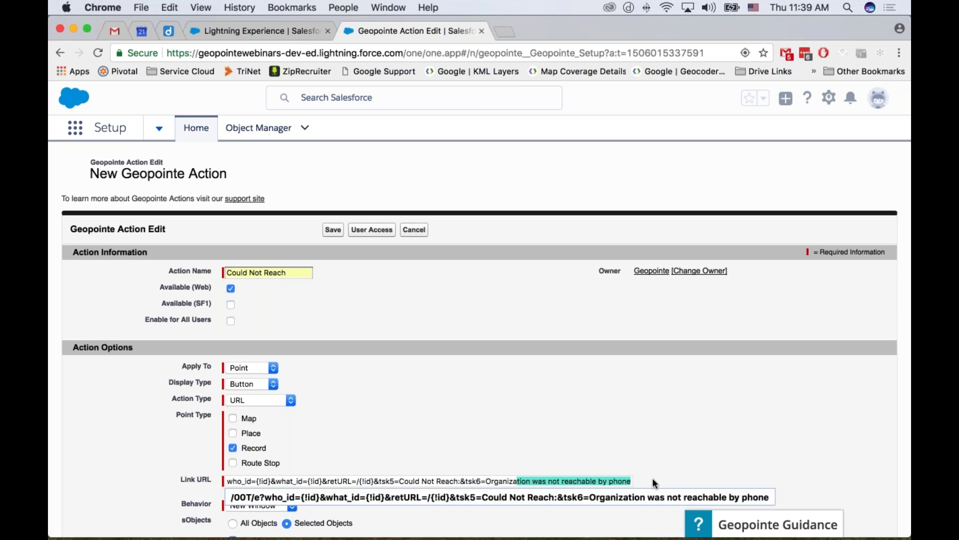
left_click(609, 471)
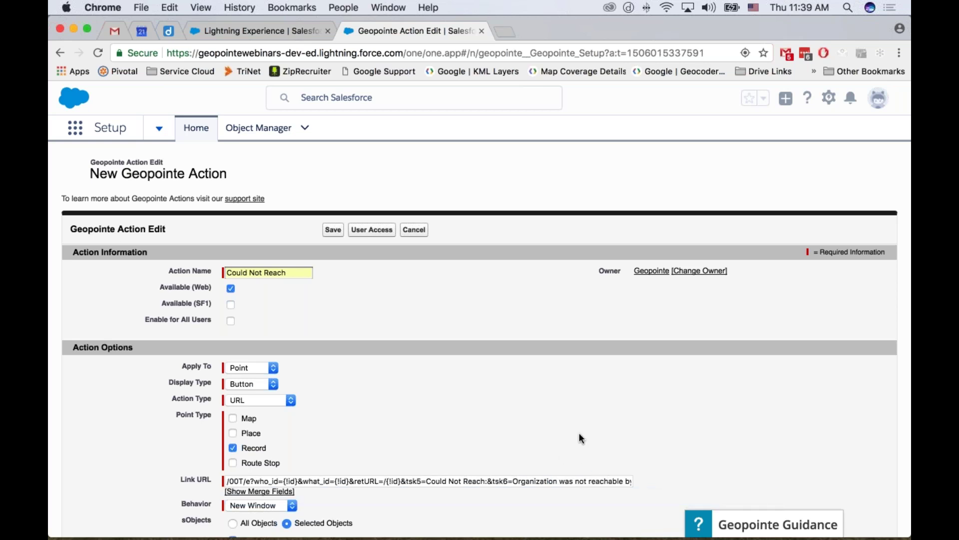
Step: Check the sObjects selection of the Could Not Reach action and save it
scroll(418, 437, "down", 5)
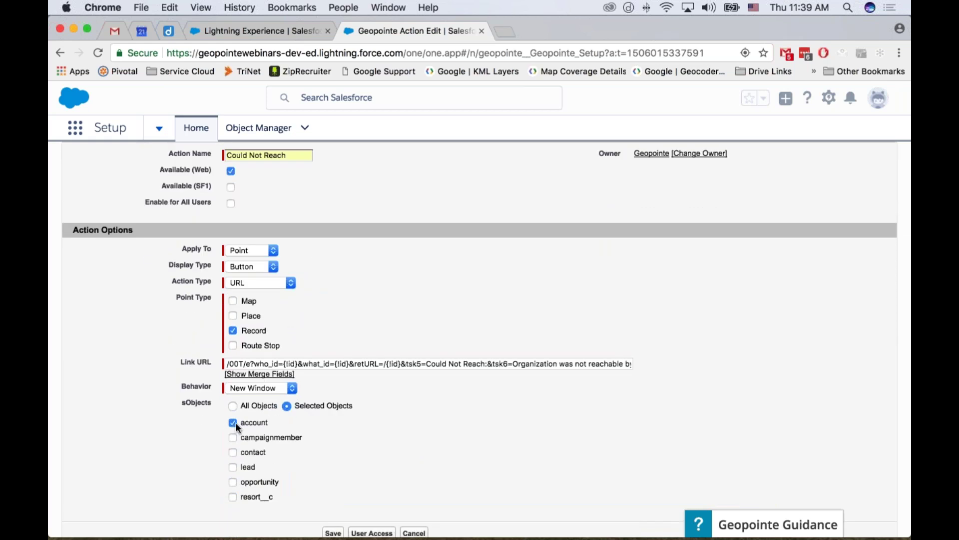
scroll(205, 437, "down", 1)
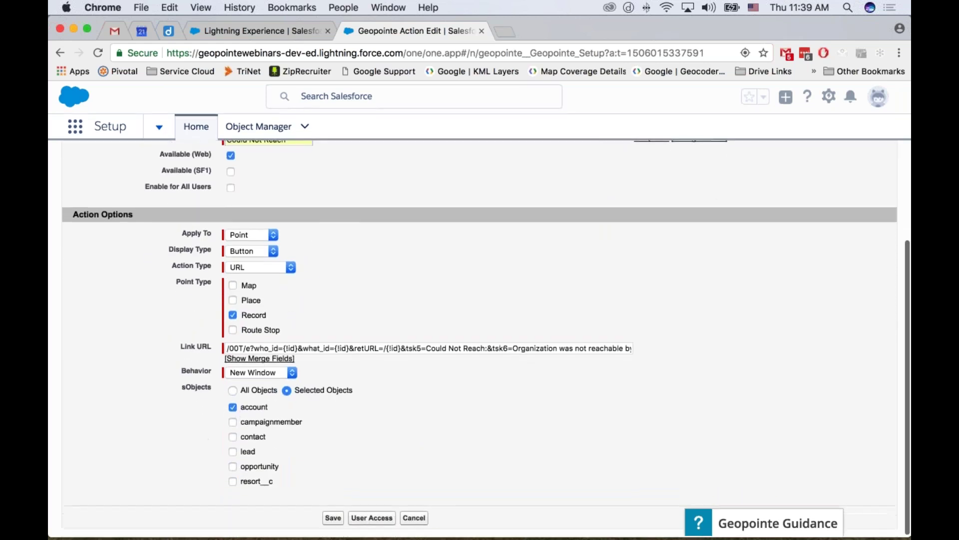
left_click(332, 520)
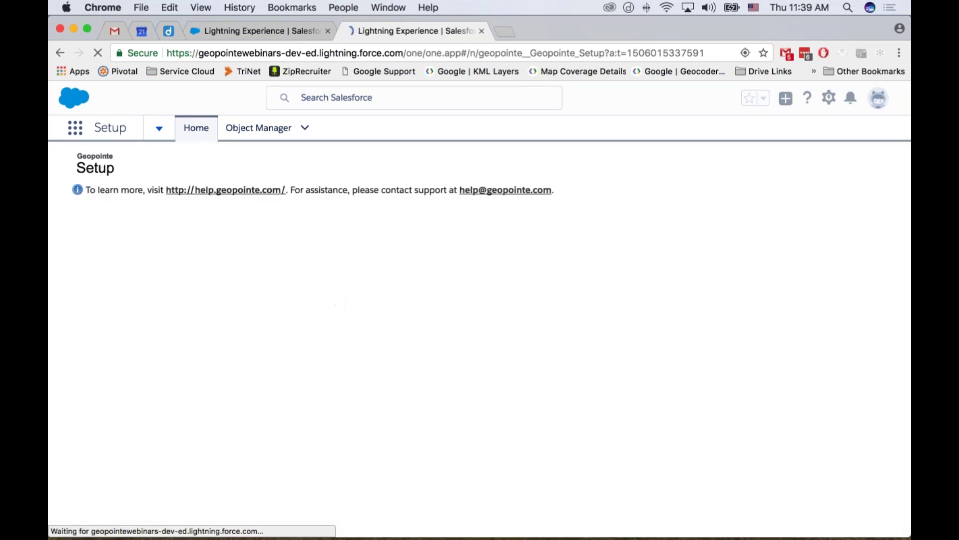
Step: Return to the Geopointe map and close the open Select Field and Campaign Member (All) editing dialogs without saving
left_click(283, 31)
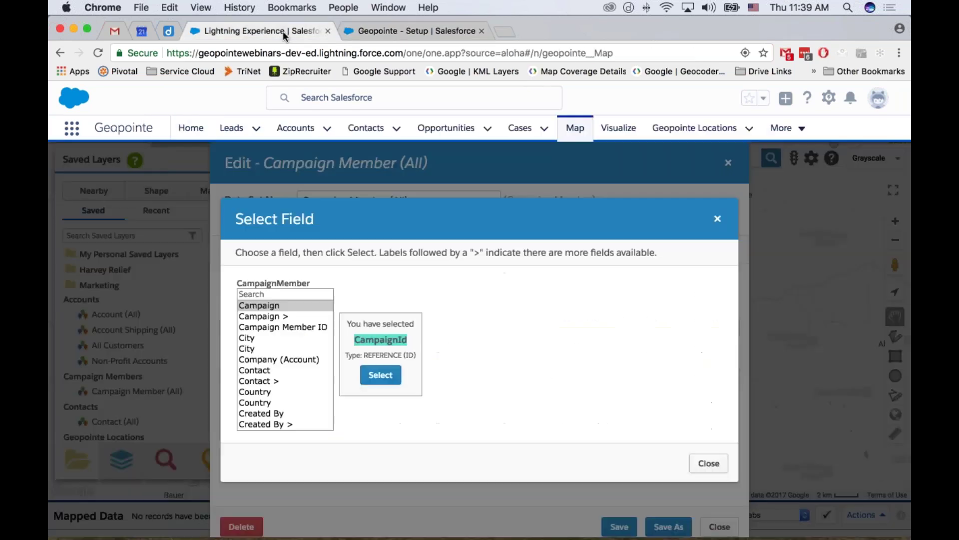
left_click(718, 219)
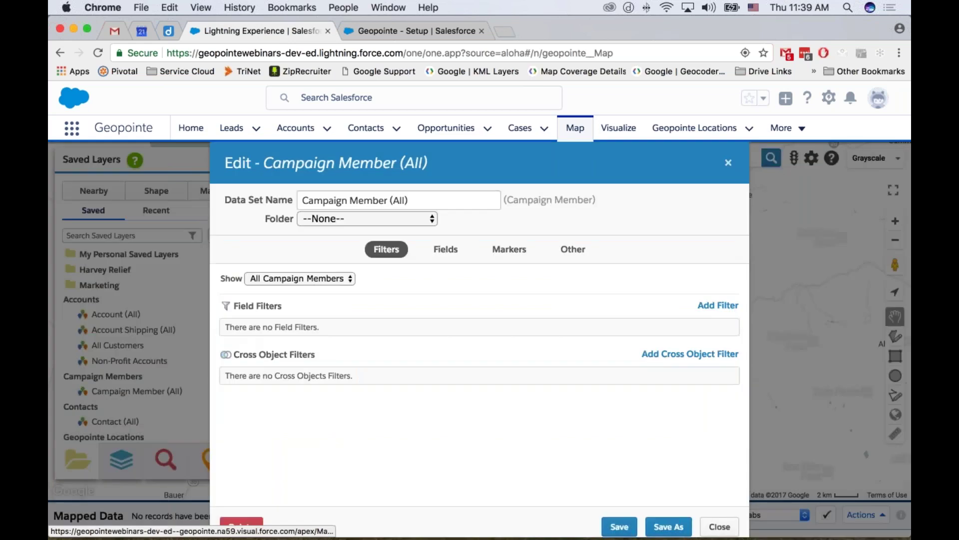
left_click(728, 162)
left_click(575, 129)
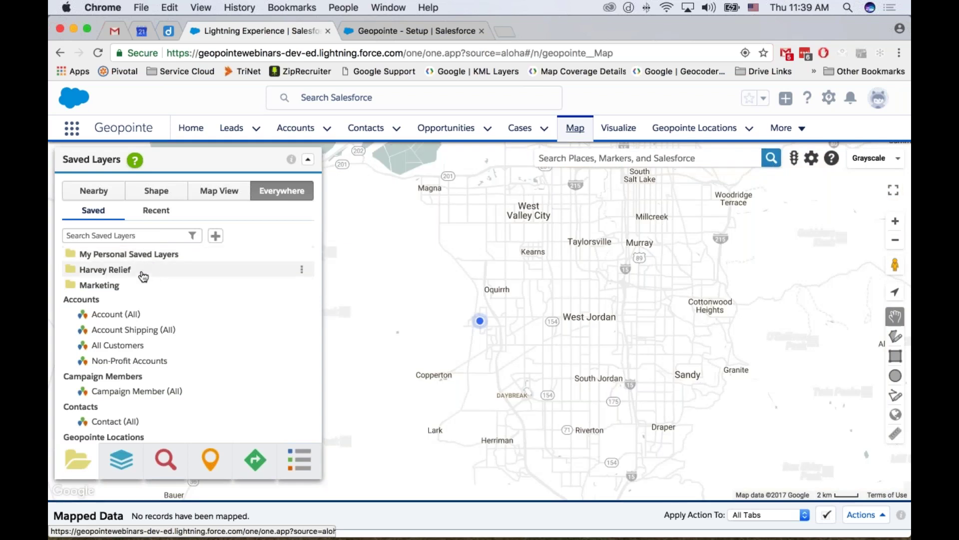
Step: Add all items of the Harvey Relief folder to the map and expand the folder
left_click(302, 269)
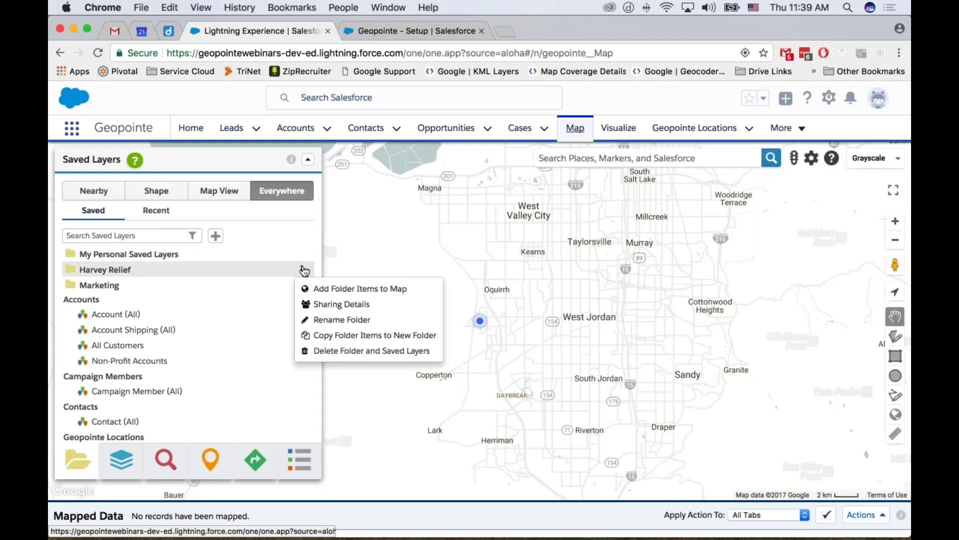
left_click(394, 296)
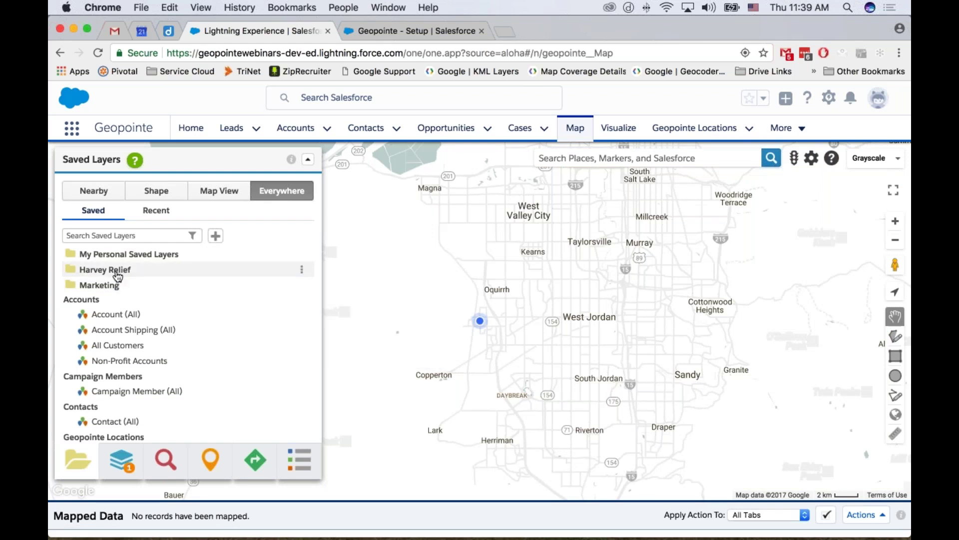
left_click(121, 273)
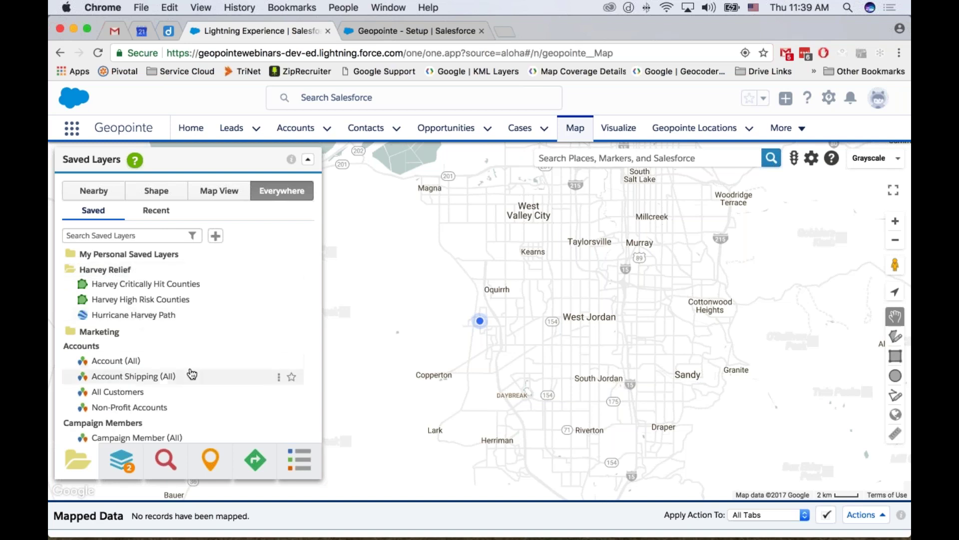
Step: Examine the mapped Hurricane Harvey Path and Harvey Critically Hit Counties layers, framing the affected Gulf Coast region
left_click(122, 470)
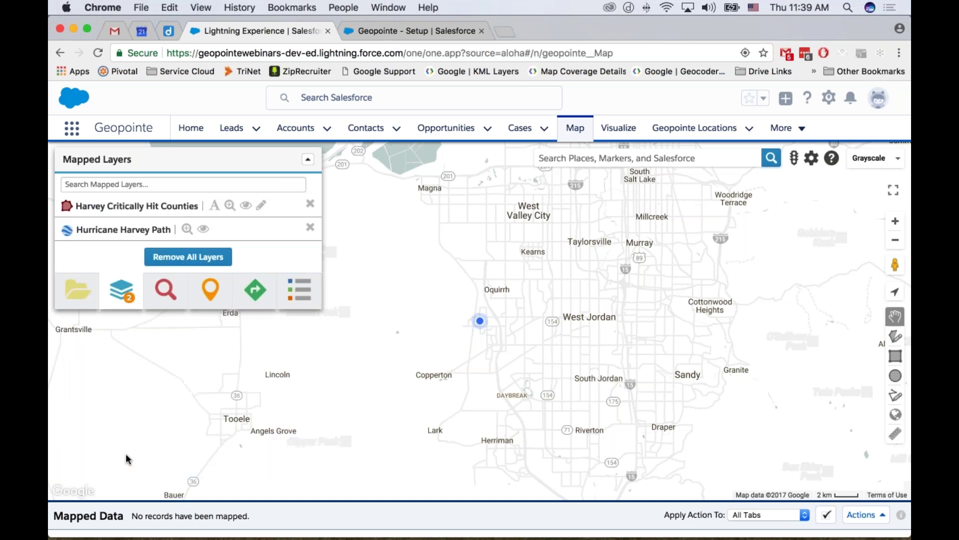
left_click(188, 228)
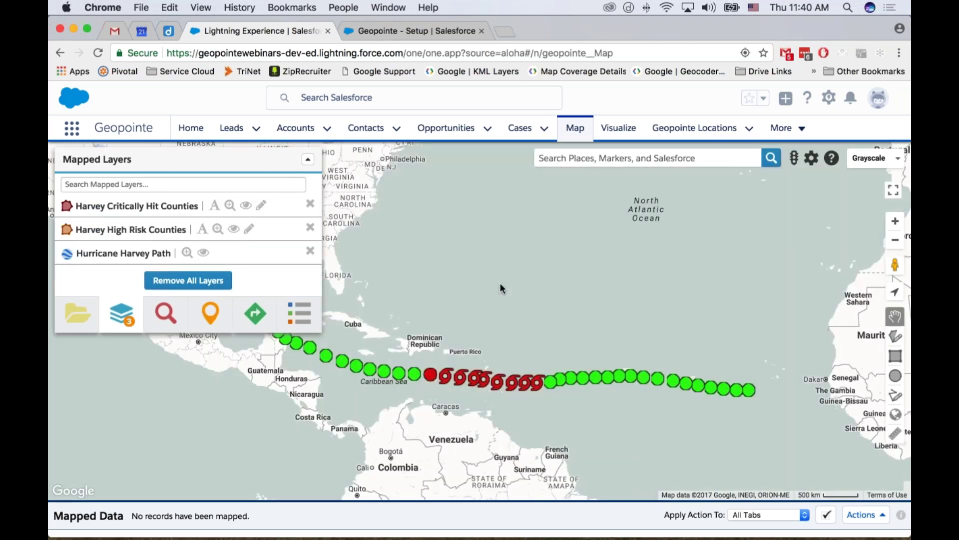
mouse_move(586, 334)
left_mouse_down()
mouse_move(717, 355)
mouse_move(654, 388)
mouse_move(673, 394)
left_mouse_up()
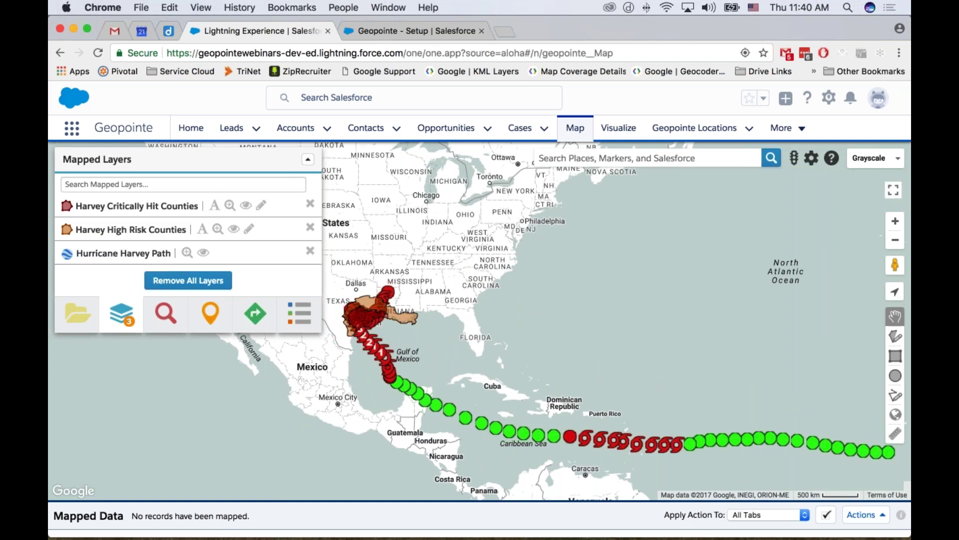
left_click(229, 205)
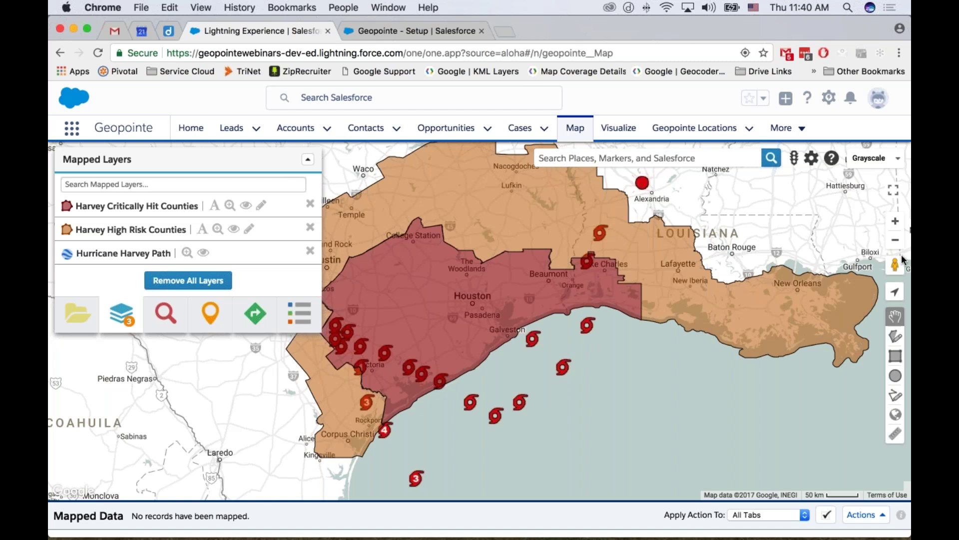
left_click(896, 241)
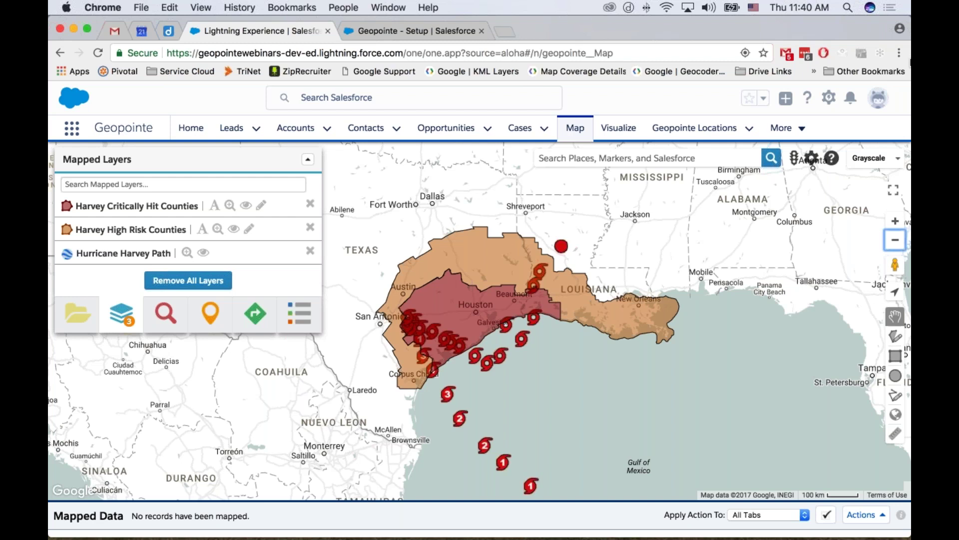
Step: Limit the saved layer search to Map View and map the Non-Profit Accounts layer
left_click(78, 315)
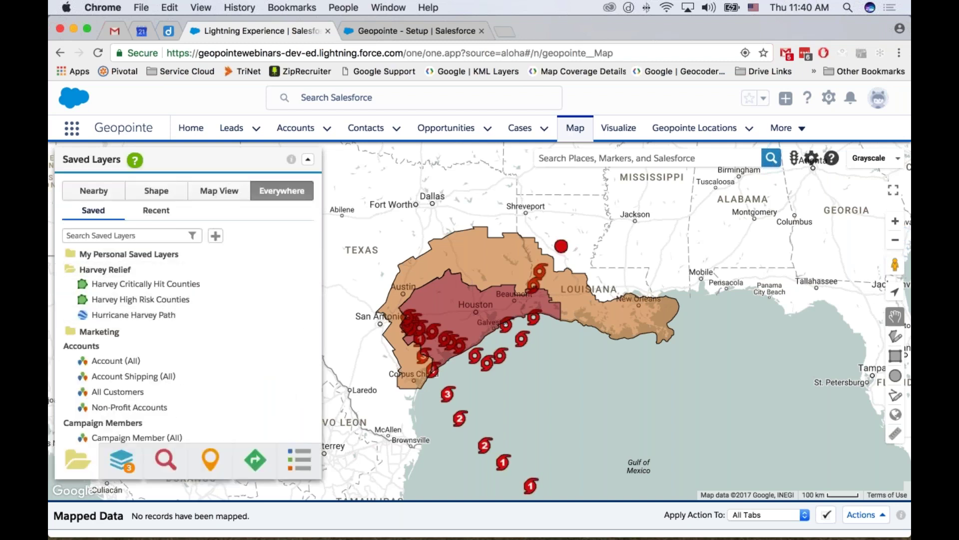
left_click(218, 190)
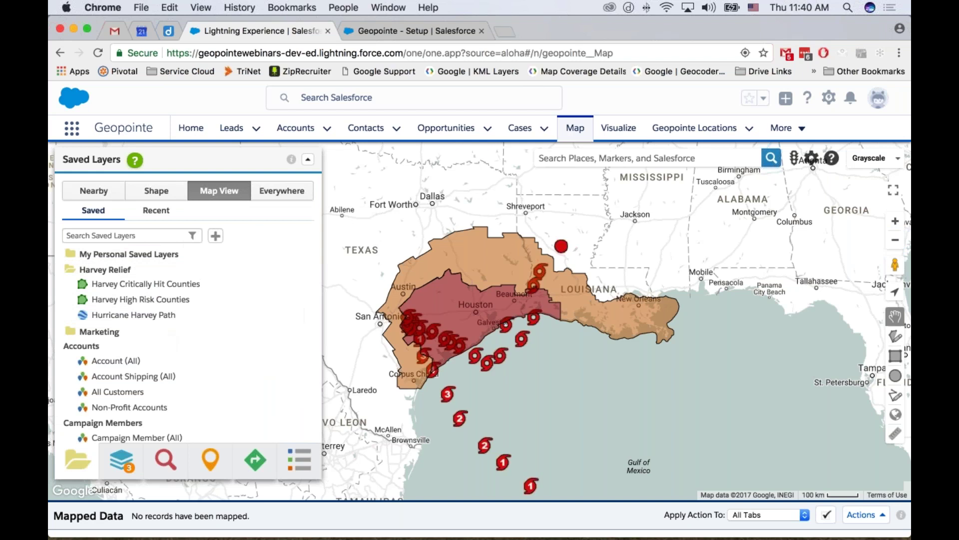
scroll(241, 345, "down", 2)
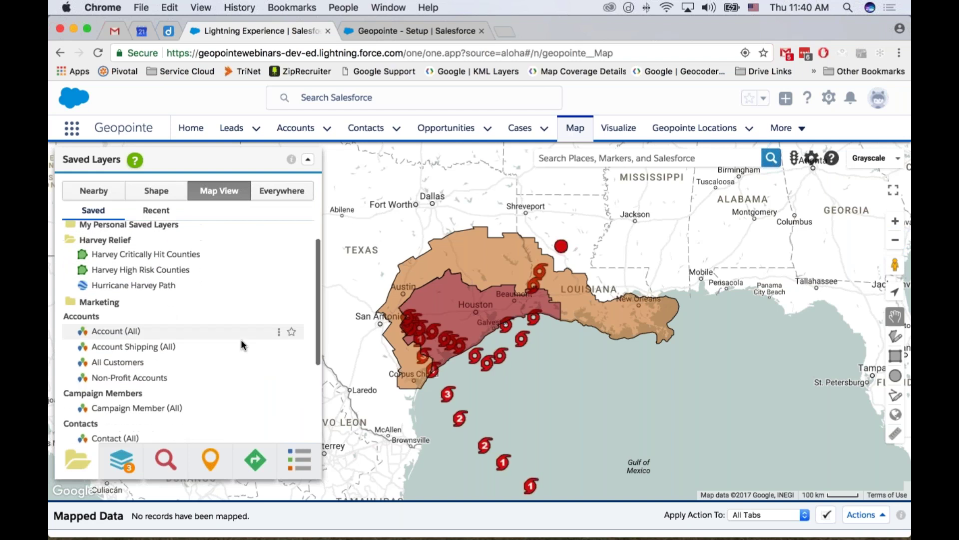
left_click(122, 370)
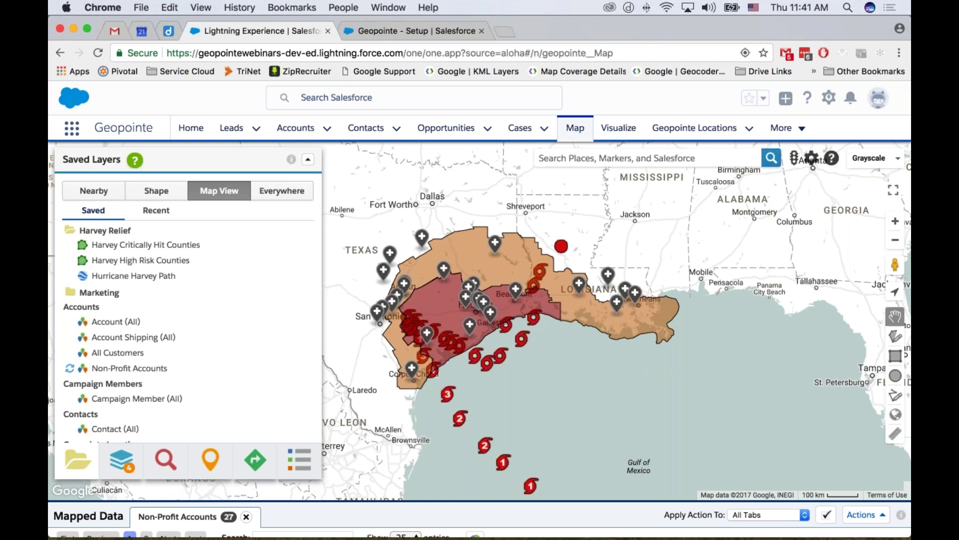
Step: Test the Help Requested action on the Aggieland Humane Society account, inspect the Create Task form and close it without saving
left_click(444, 269)
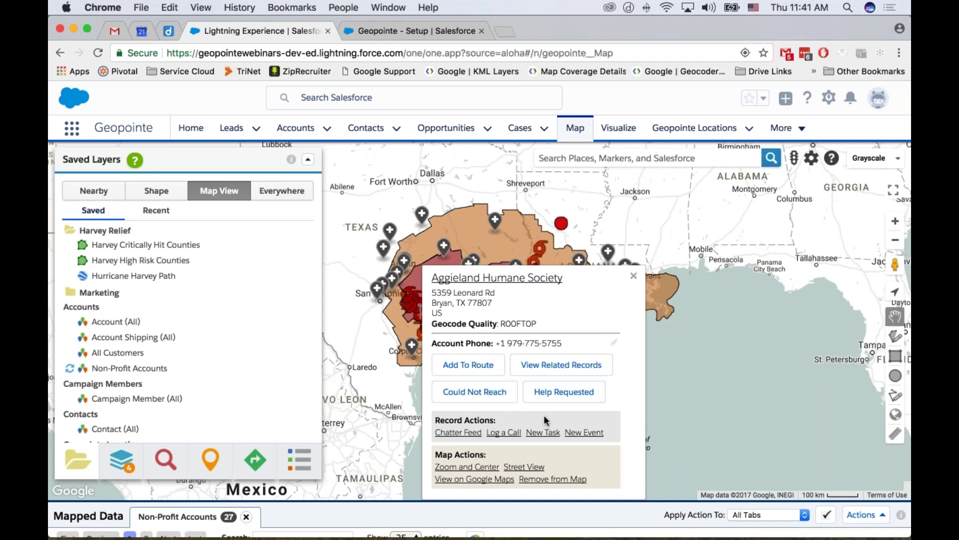
left_click(563, 394)
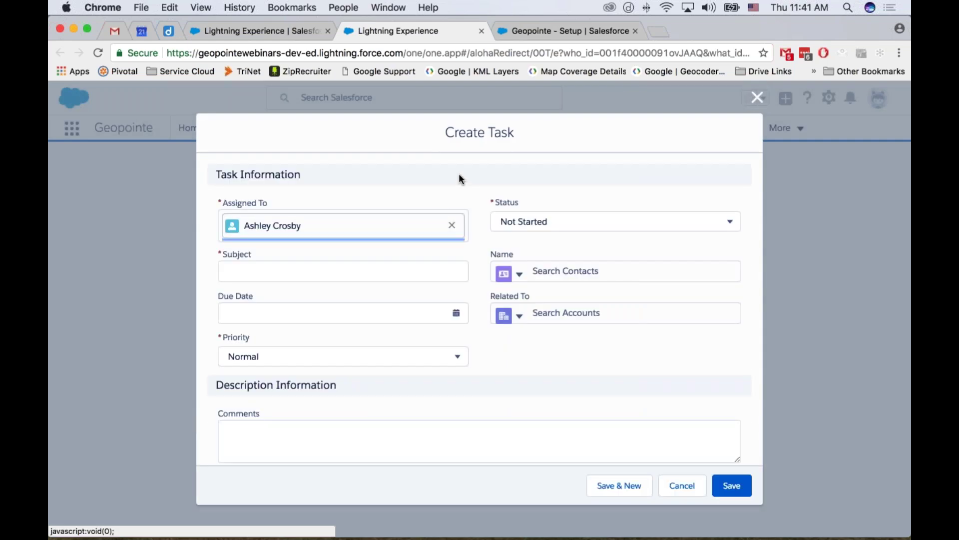
scroll(365, 299, "down", 1)
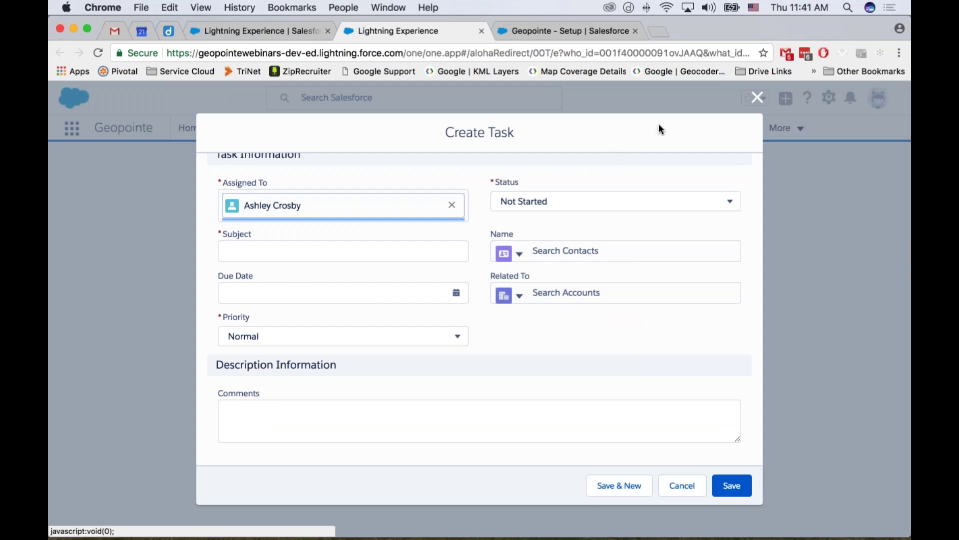
left_click(758, 98)
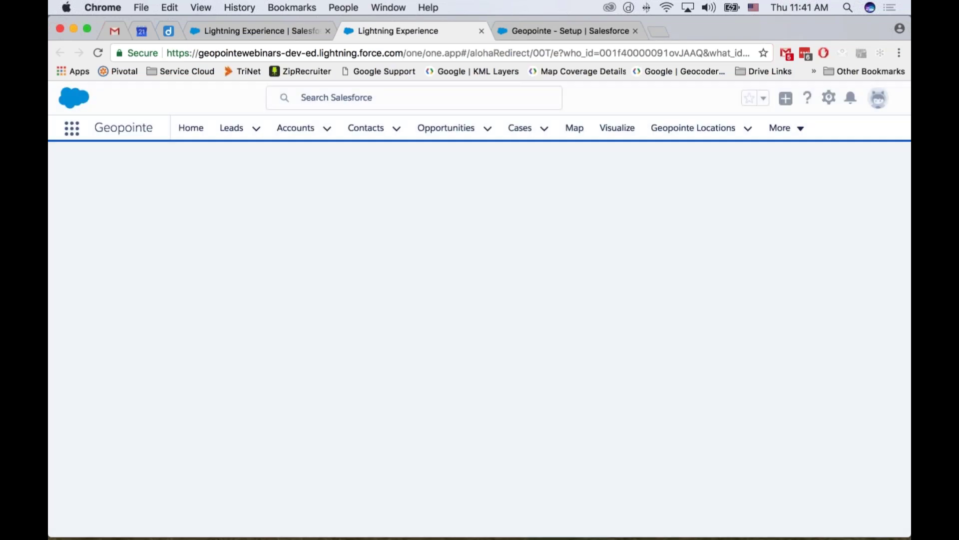
left_click(482, 31)
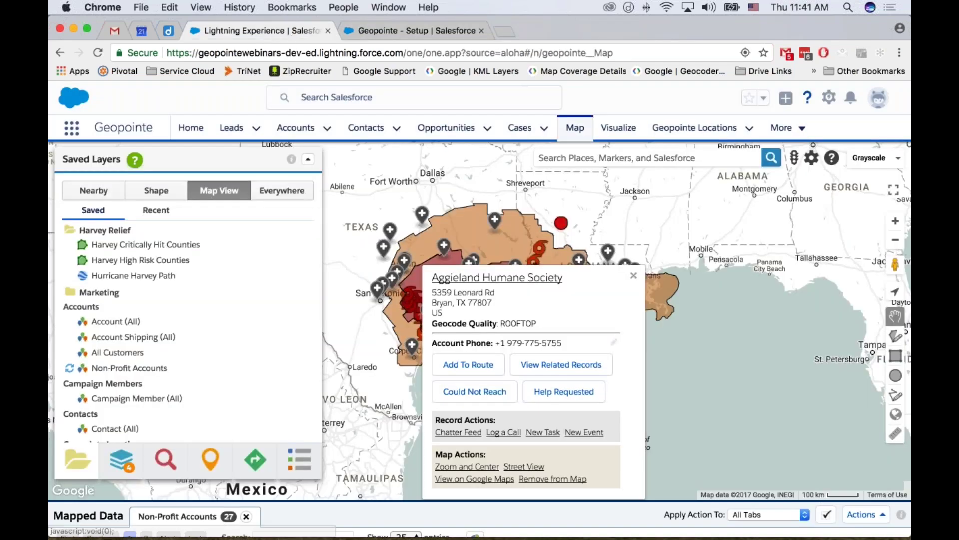
Step: Switch to Salesforce Classic and open the Geopointe map there
left_click(877, 97)
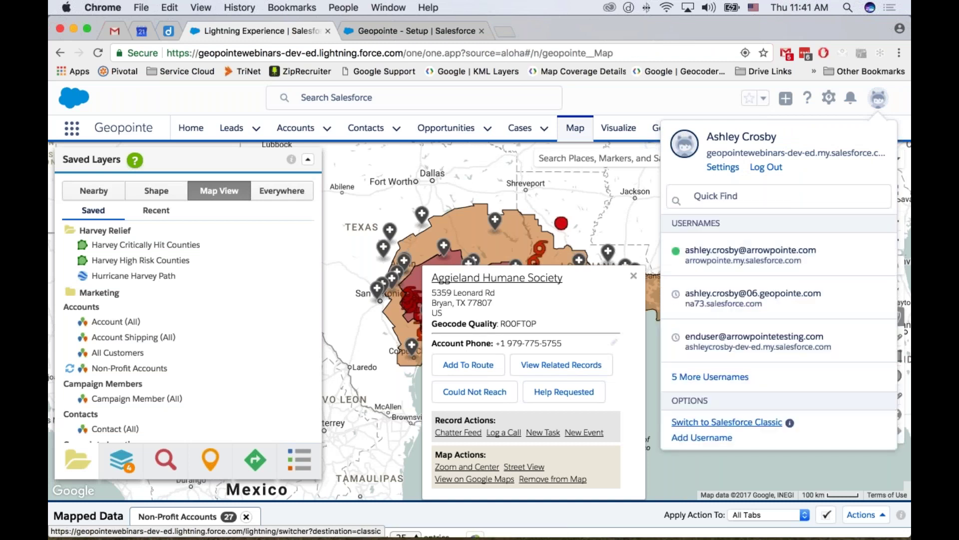
left_click(747, 425)
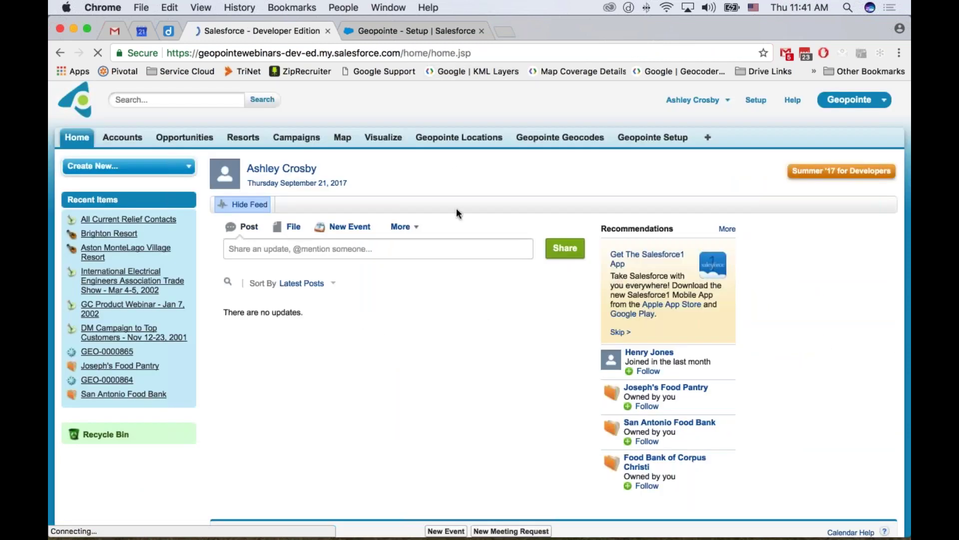
left_click(344, 138)
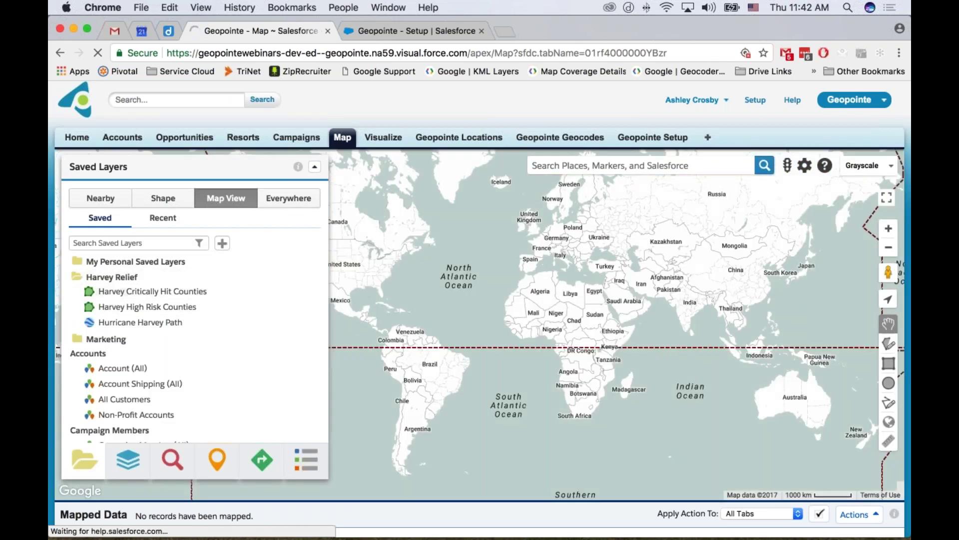
Step: Map the Harvey High Risk Counties, Harvey Critically Hit Counties and Non-Profit Accounts saved layers
left_click(165, 312)
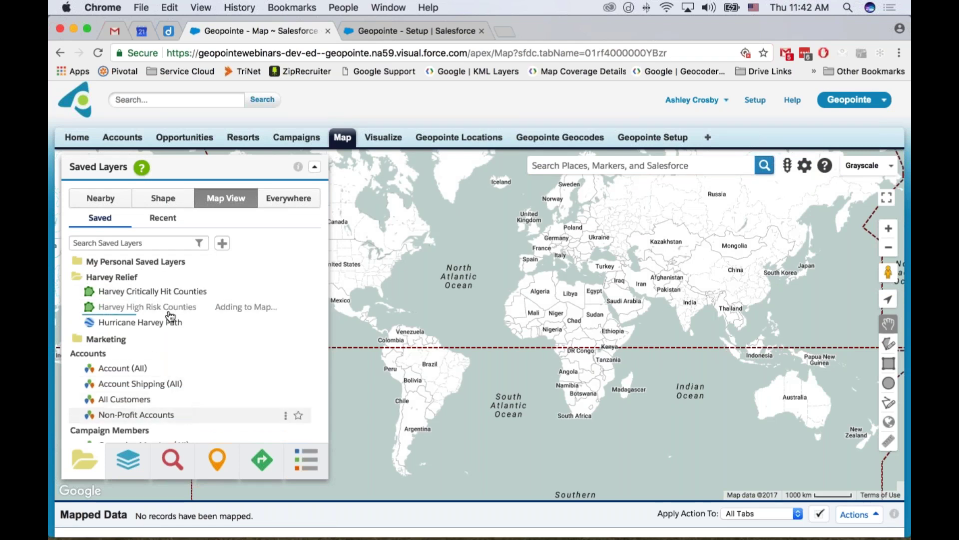
left_click(168, 292)
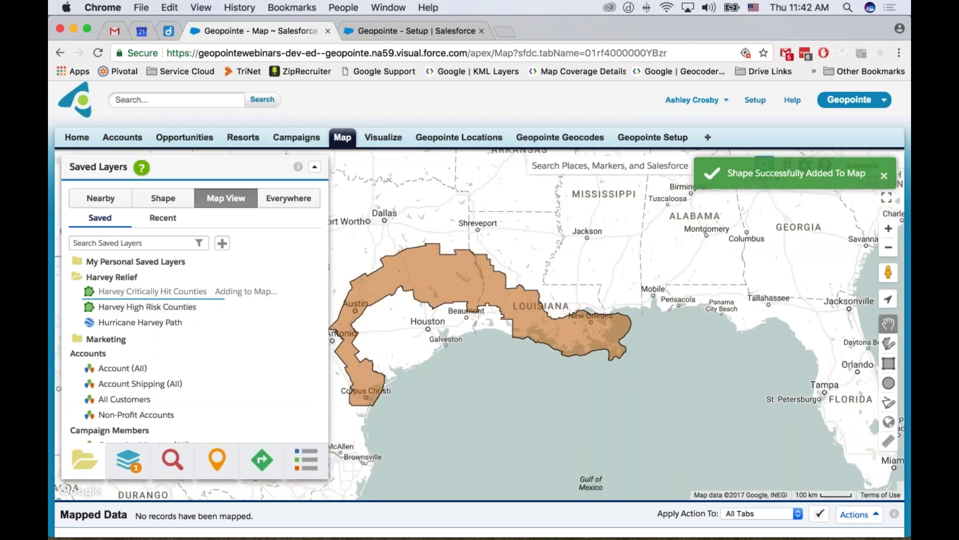
scroll(144, 402, "down", 1)
scroll(144, 397, "down", 4)
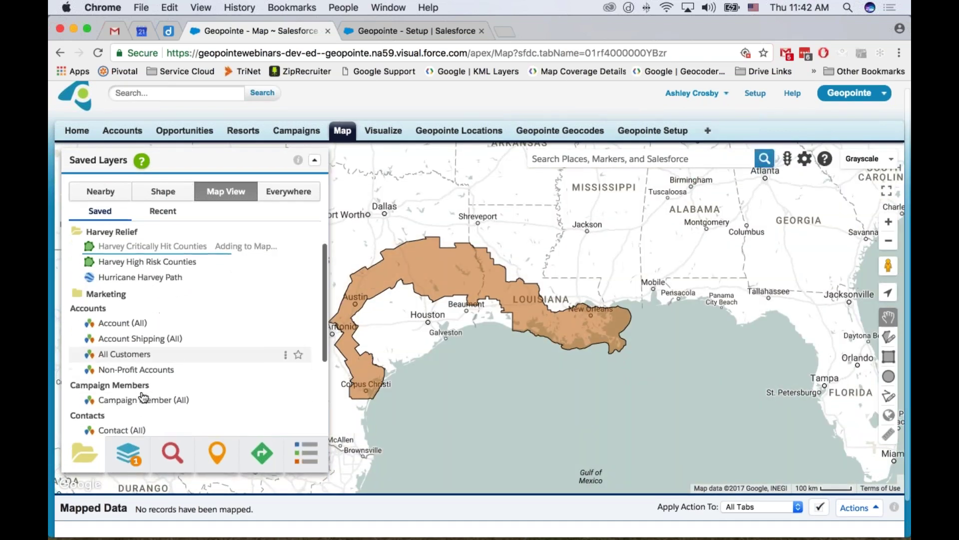
scroll(149, 379, "up", 3)
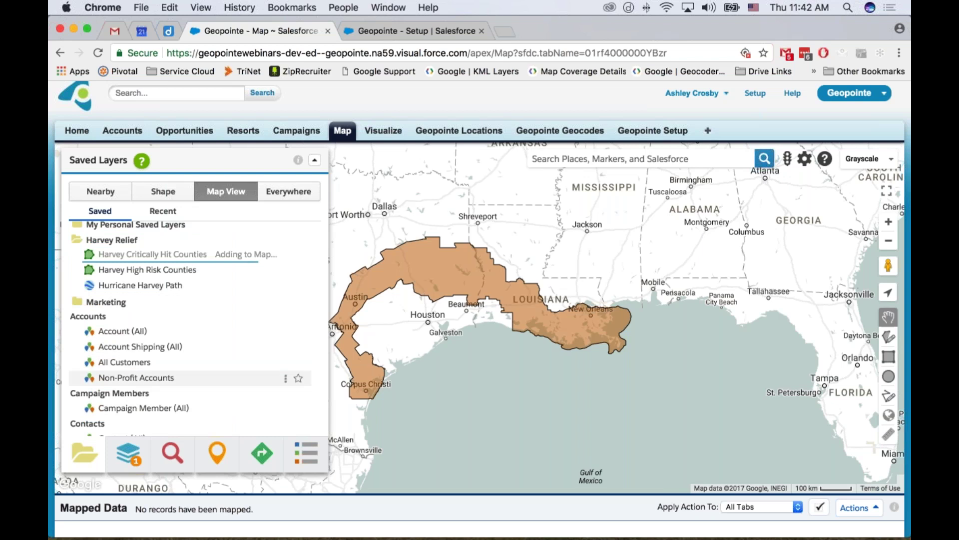
left_click(171, 376)
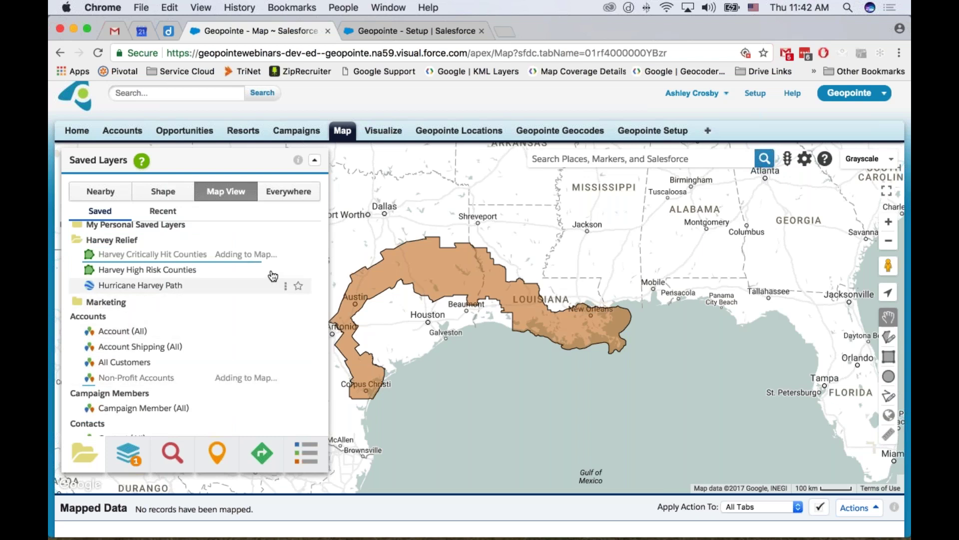
left_click(286, 267)
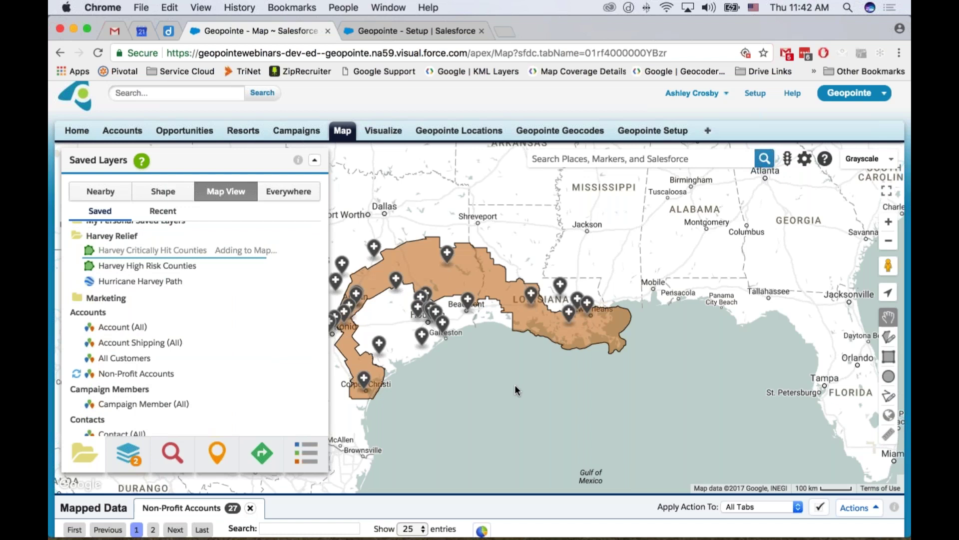
Step: Run the Help Requested action on the Aggieland Humane Society account from its map marker
left_click_drag(535, 390, 598, 414)
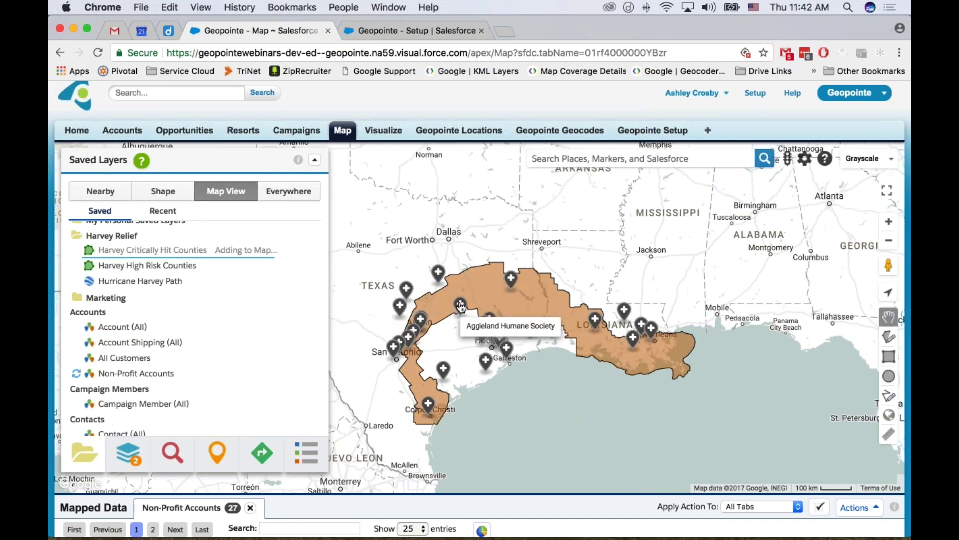
left_click(460, 310)
left_click(559, 428)
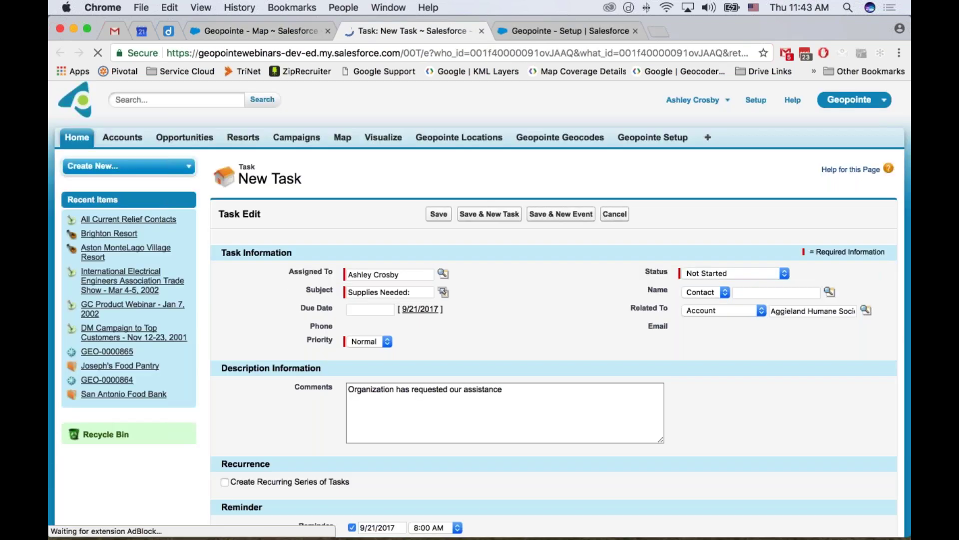
Step: Append Canned Food to the Supplies Needed subject, save the task, and return to the map with the account's popup closed
left_click(417, 292)
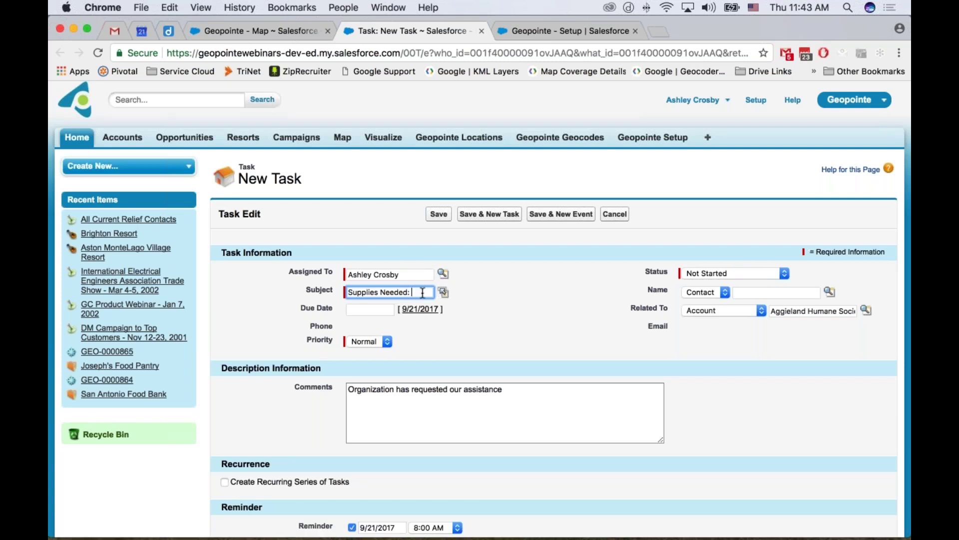
type("Canned Food")
left_click(452, 300)
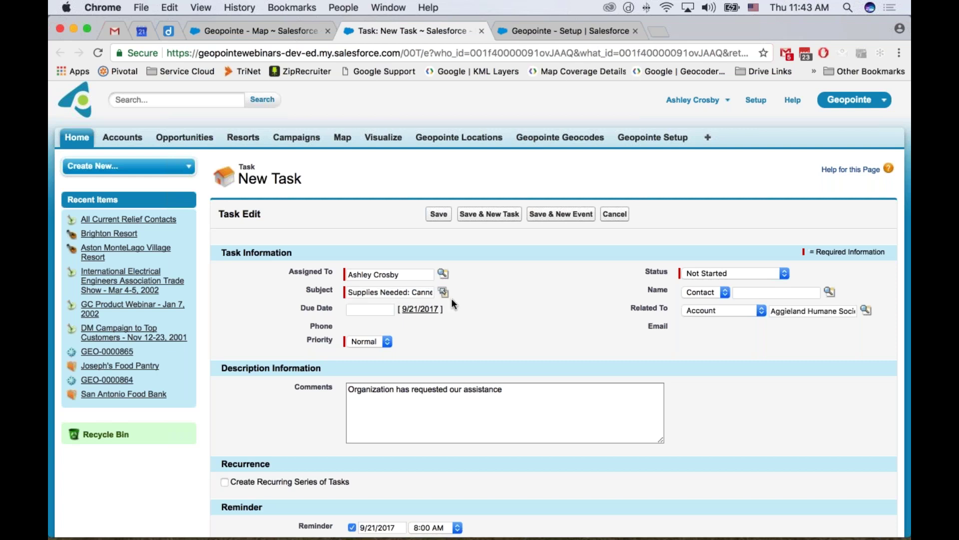
left_click(438, 214)
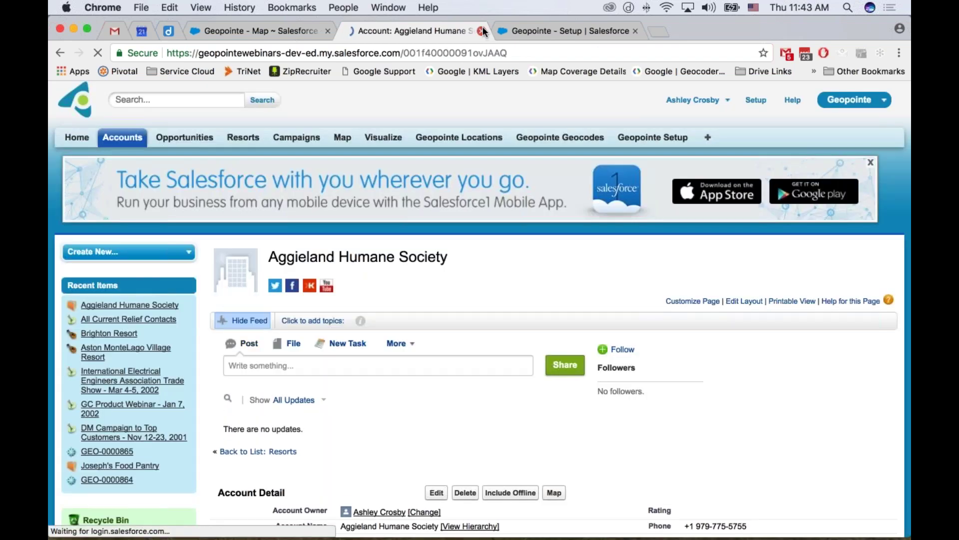
left_click(482, 31)
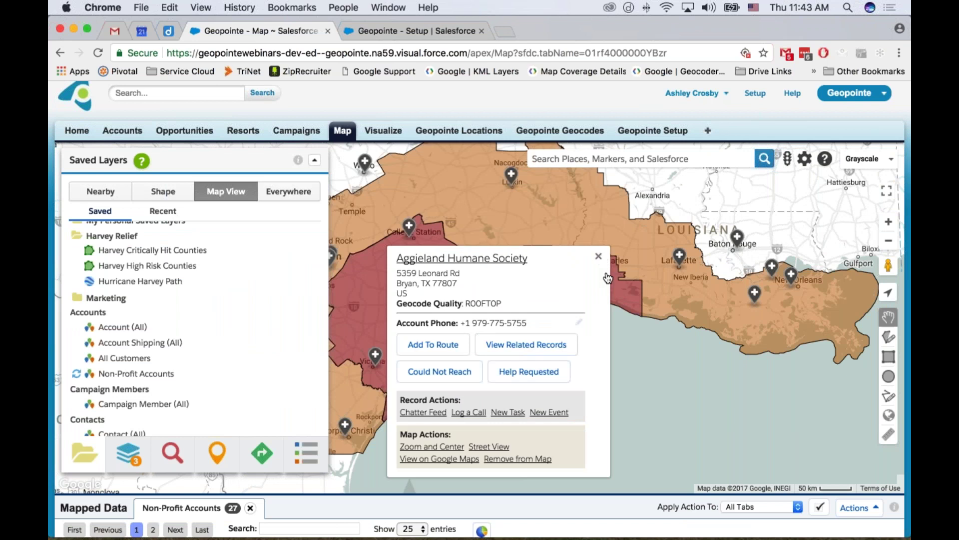
left_click(598, 255)
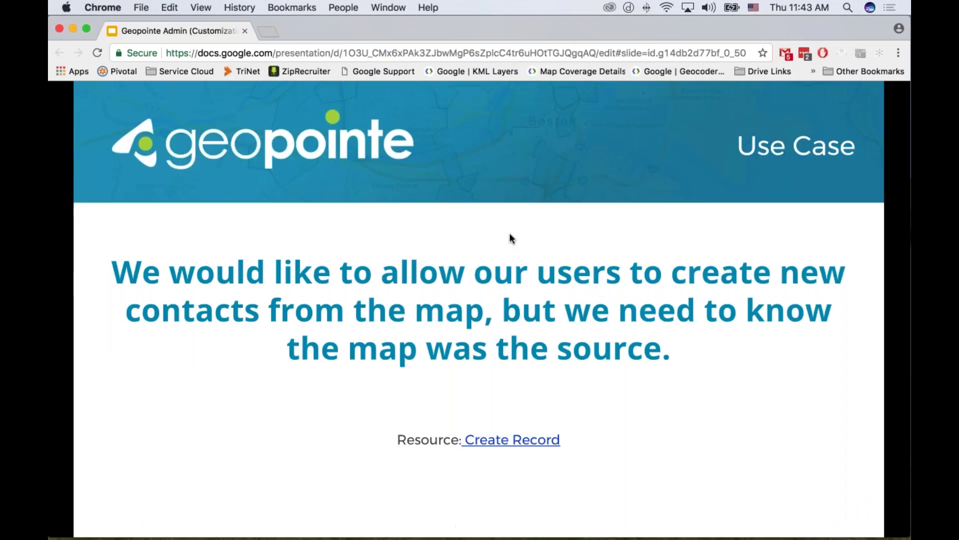
mouse_move(389, 522)
left_click(396, 506)
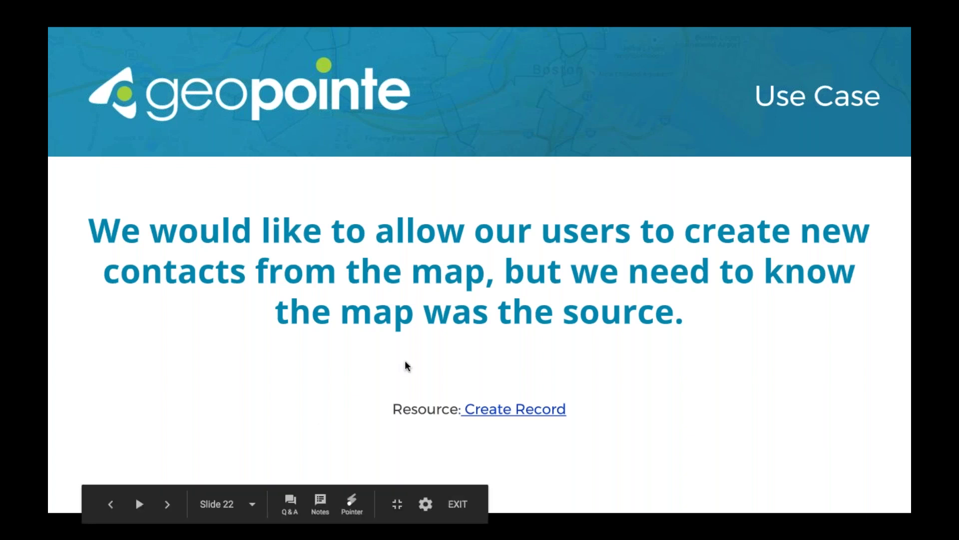
key("Right")
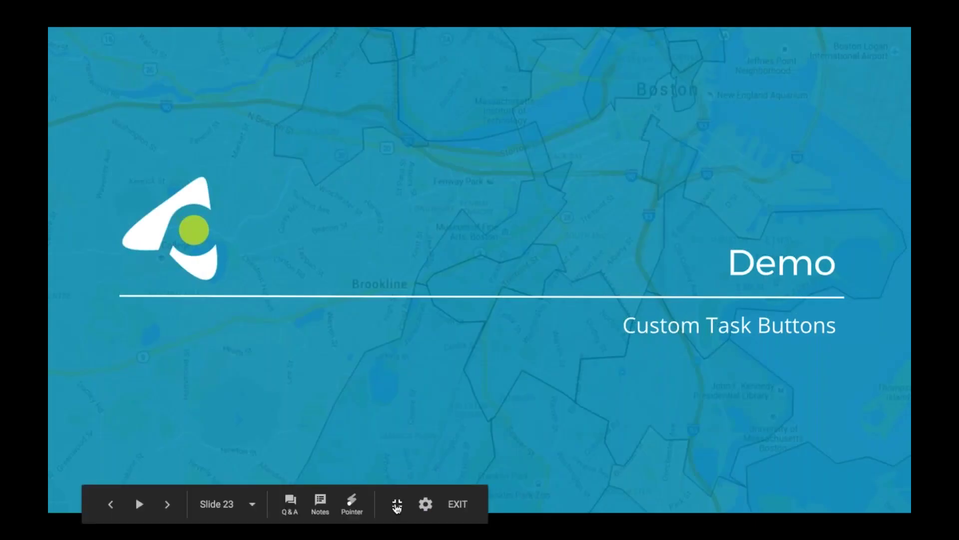
left_click(396, 501)
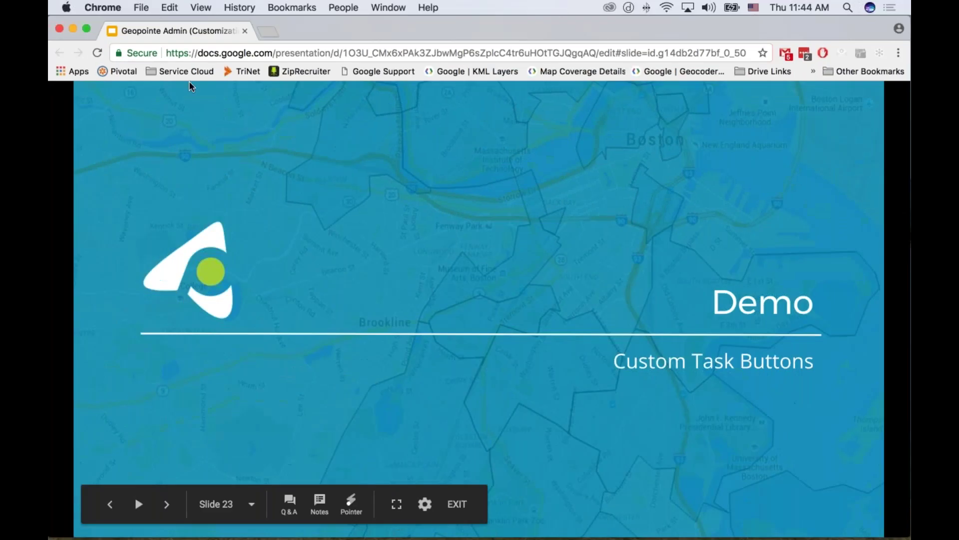
Step: Switch back to Salesforce and open the Contact object's field sets in Setup
key("ctrl+Left")
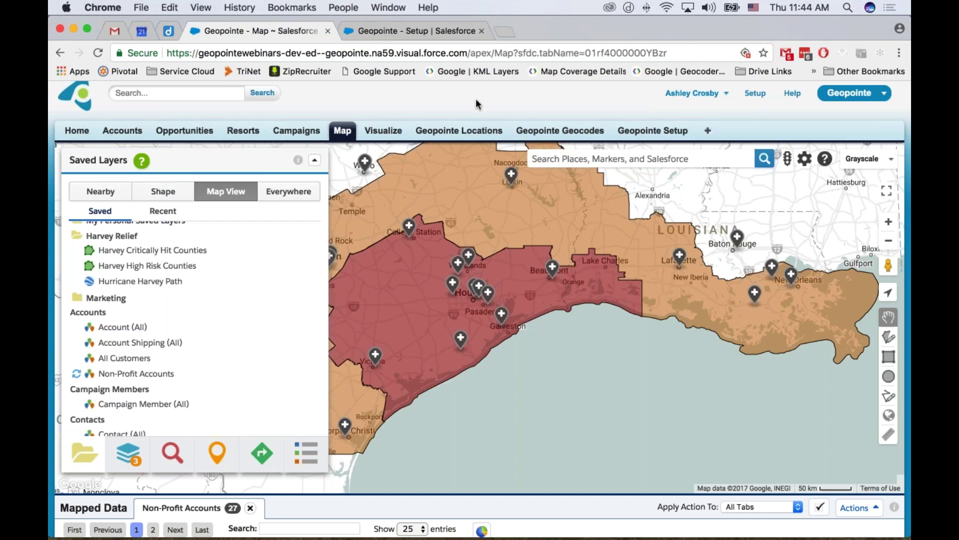
left_click(754, 94)
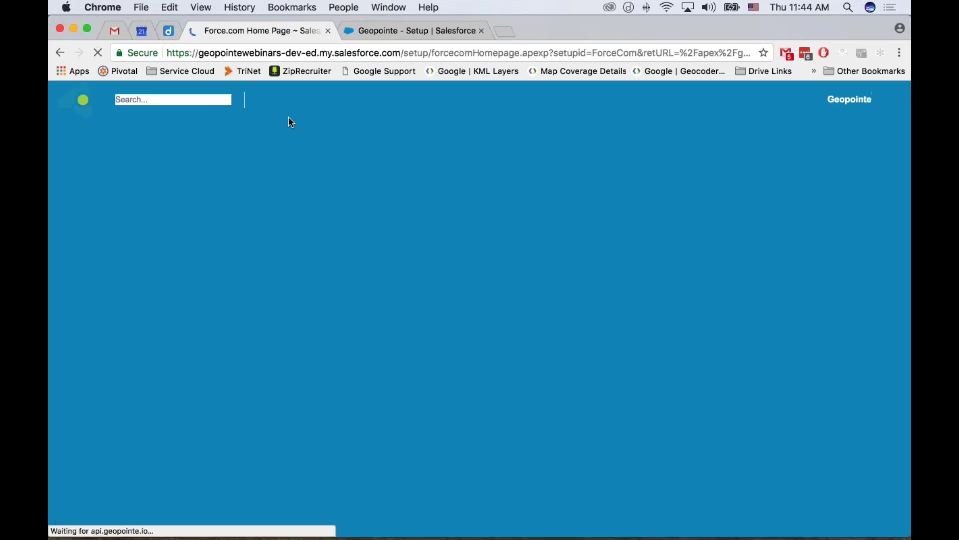
scroll(169, 227, "down", 8)
scroll(169, 226, "down", 3)
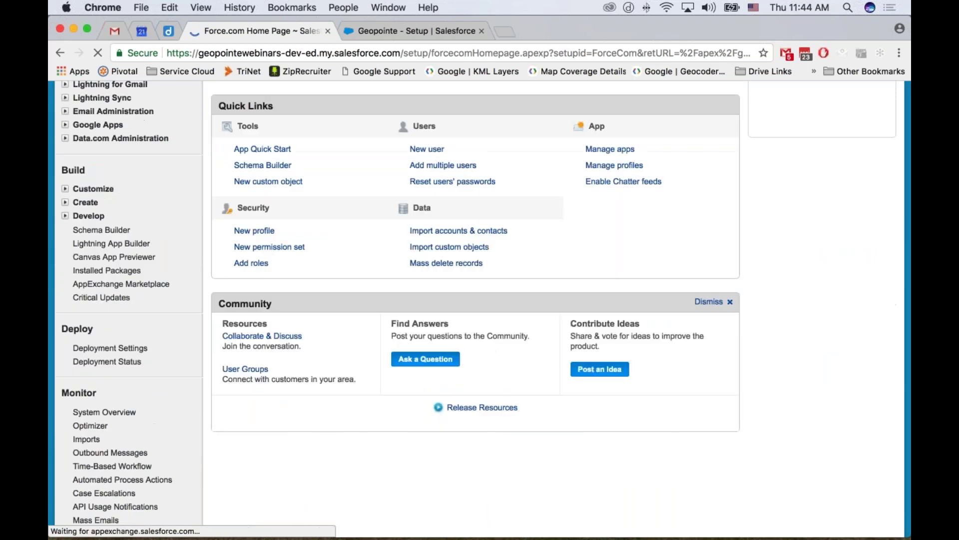
left_click(66, 190)
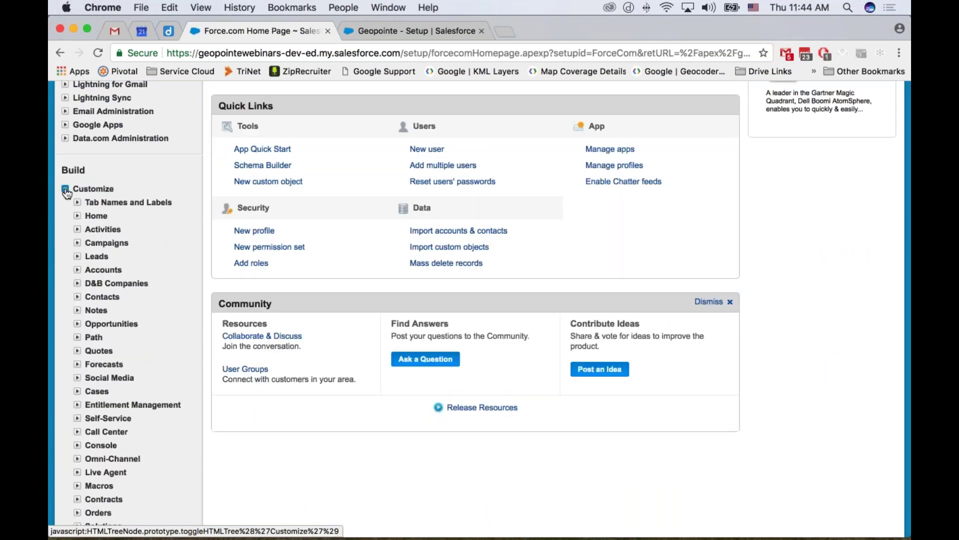
left_click(77, 297)
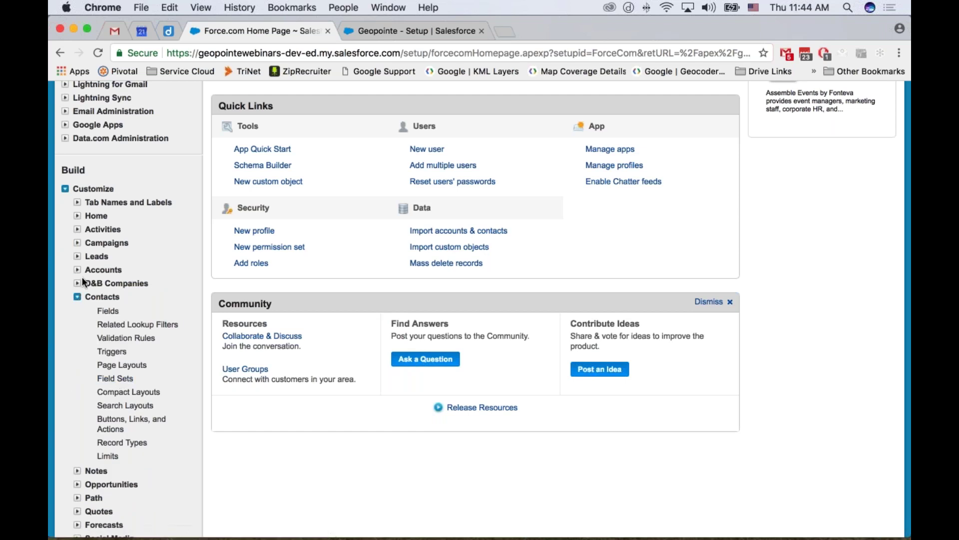
left_click(115, 381)
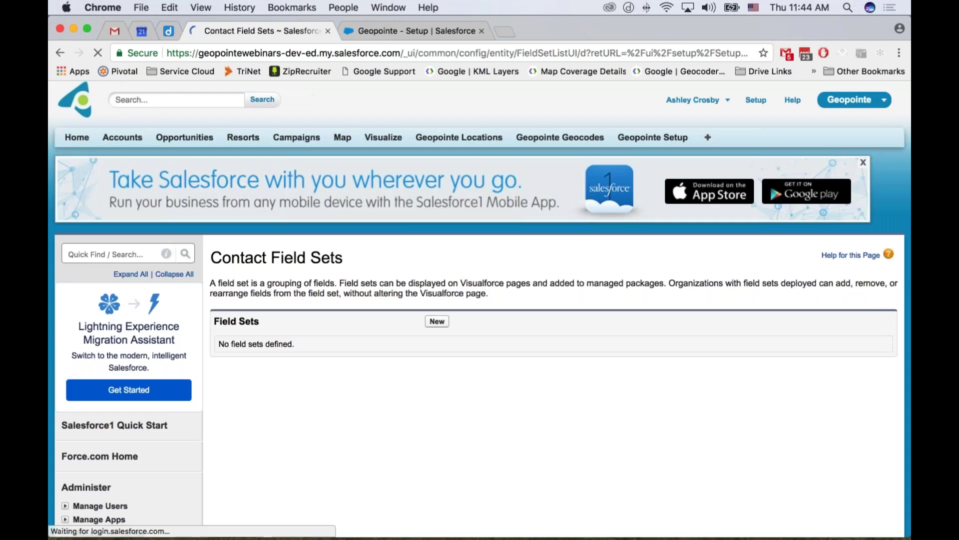
Step: Create a contact field set labelled New Contact Geopointe, enter Geopointe as where it is used, and save it
left_click(437, 322)
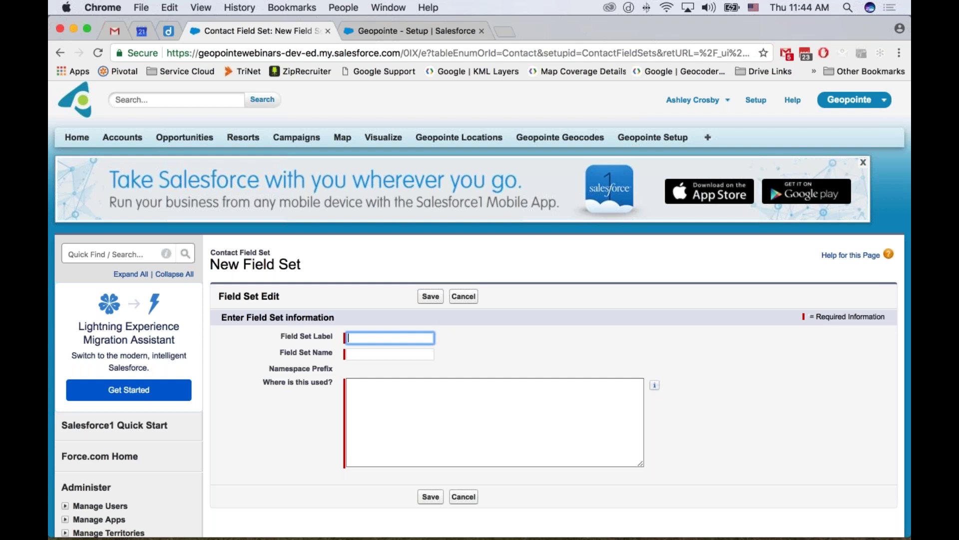
type("New Contact")
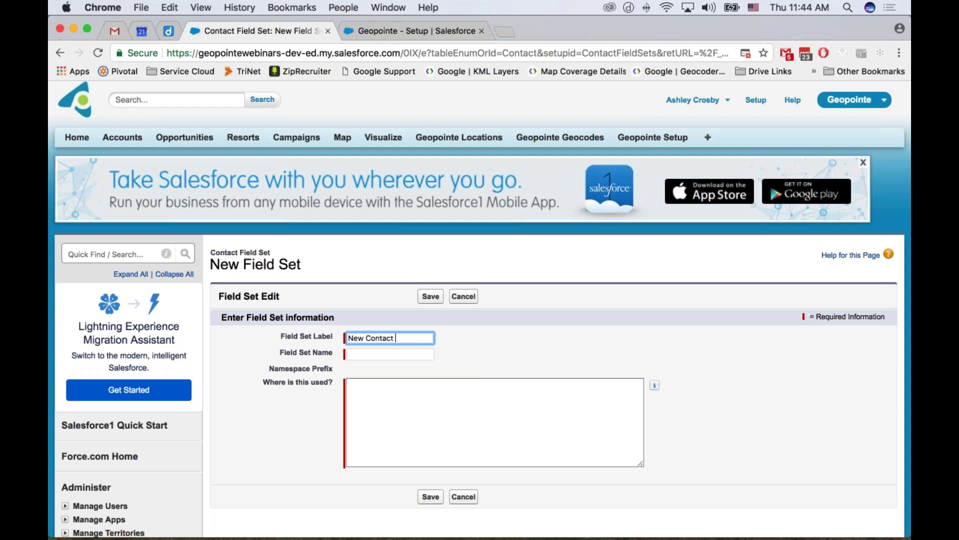
type("Geopointe")
key("Tab")
key("Tab")
type("Geopointe")
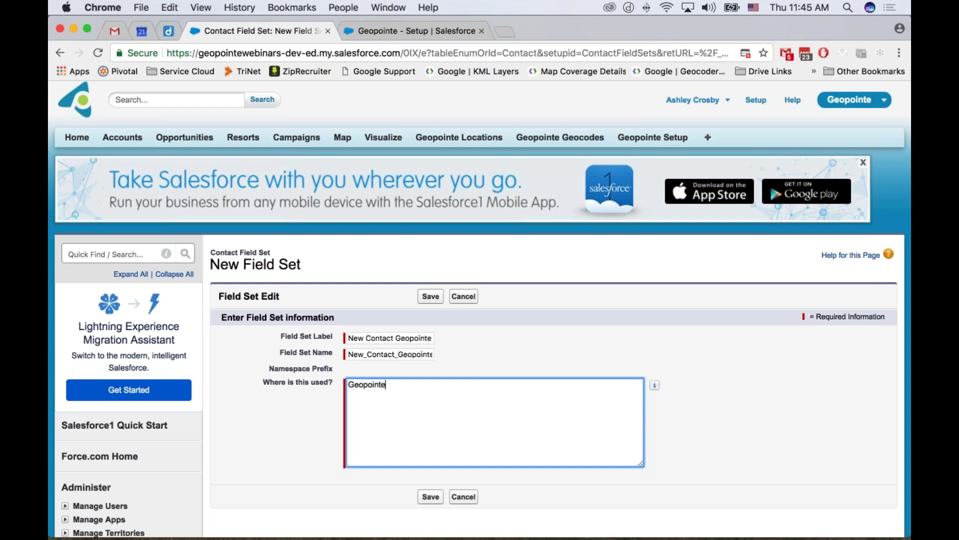
left_click(431, 496)
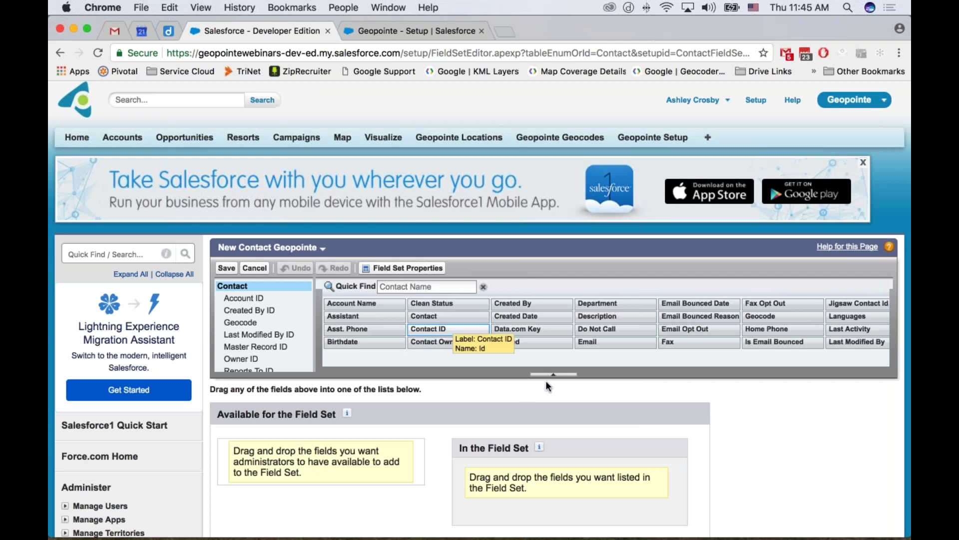
Step: Add all four Name fields to the New Contact Geopointe field set
scroll(550, 387, "down", 3)
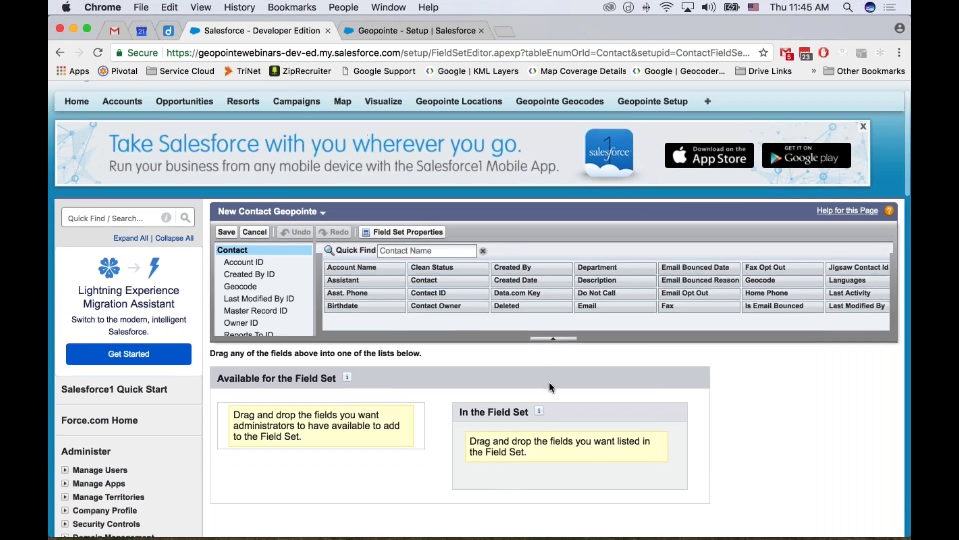
scroll(650, 260, "right", 10)
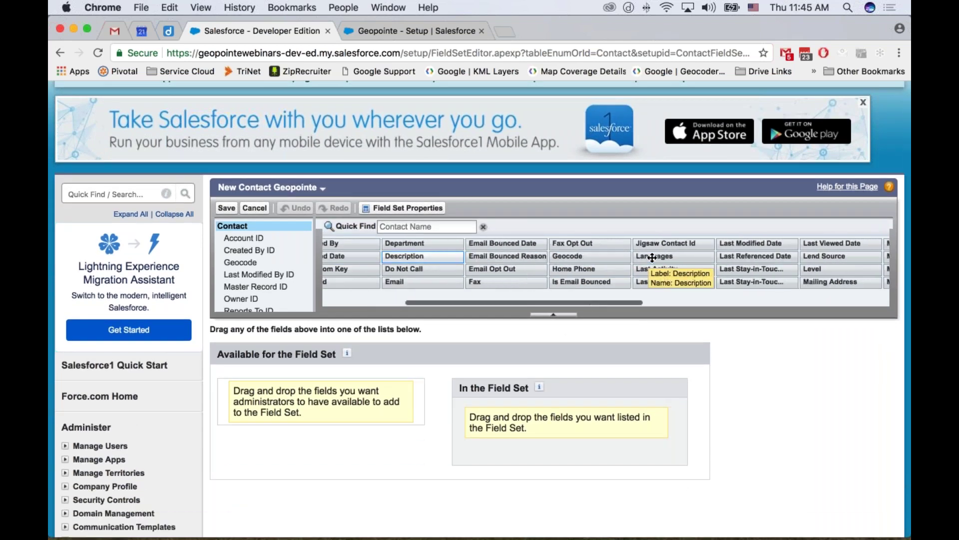
scroll(652, 258, "right", 10)
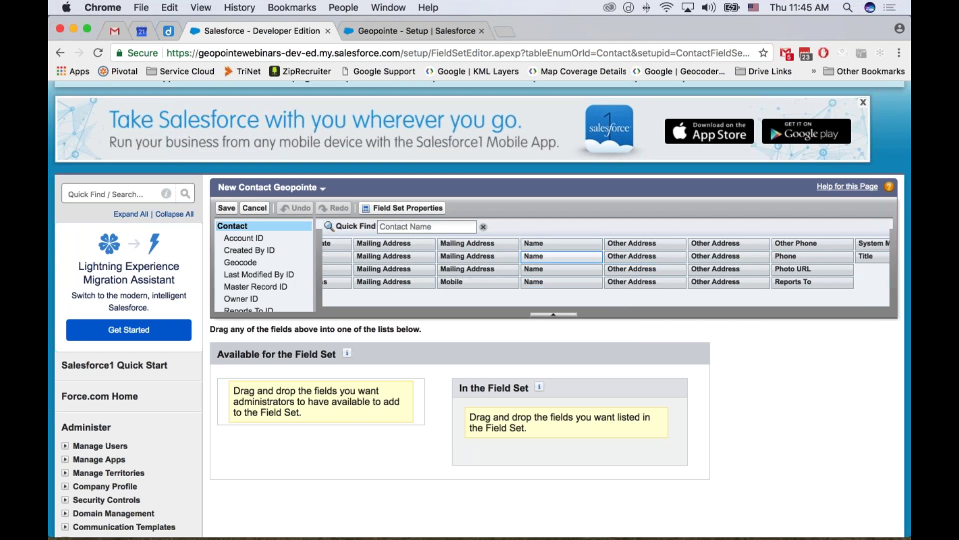
left_click_drag(552, 245, 597, 449)
left_click_drag(555, 259, 562, 437)
left_click_drag(551, 265, 575, 440)
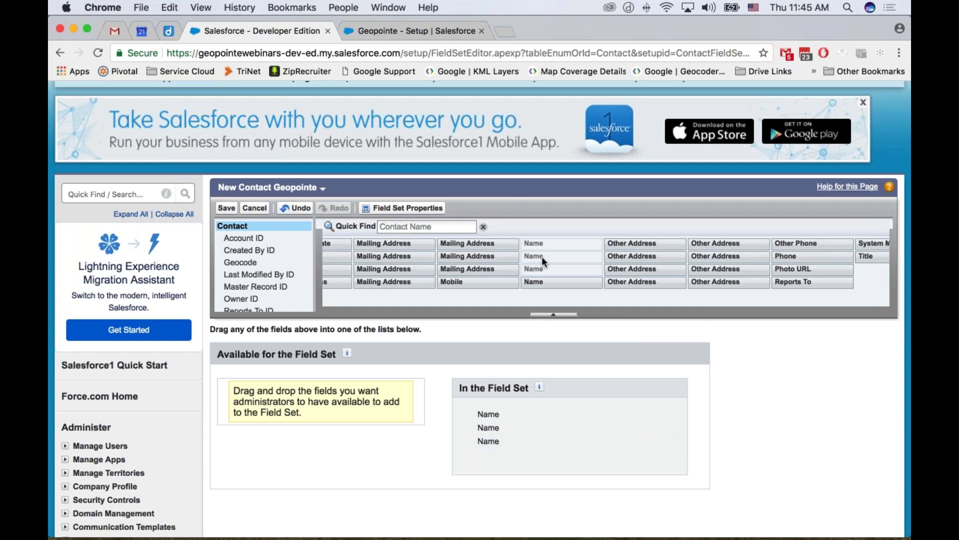
left_click_drag(549, 282, 590, 462)
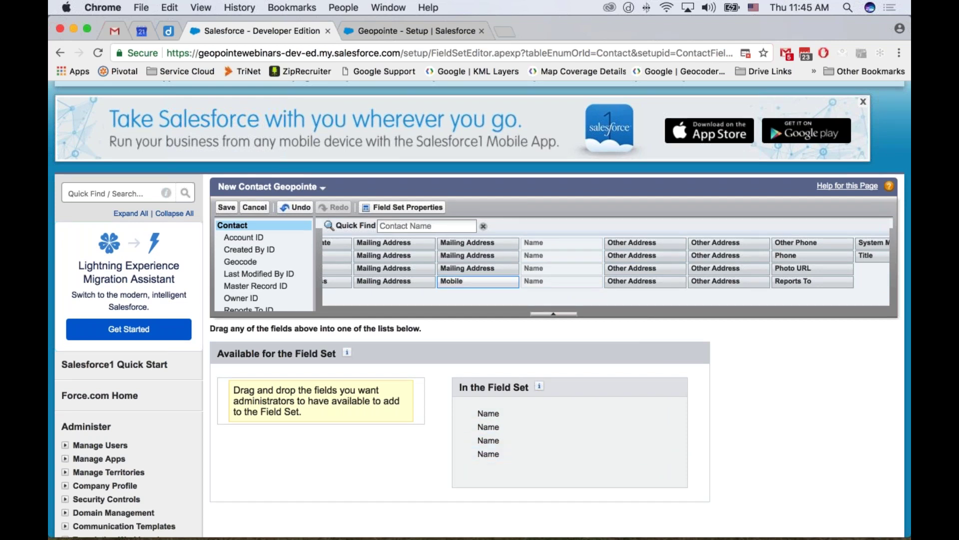
Step: Add the Account Name field below the Name fields in the field set
scroll(486, 267, "left", 3)
scroll(486, 268, "left", 10)
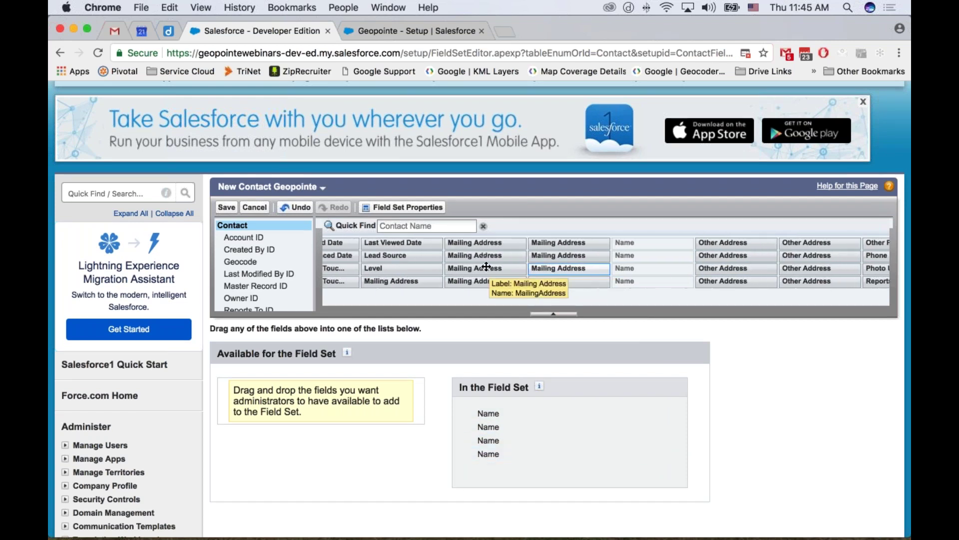
scroll(486, 268, "left", 12)
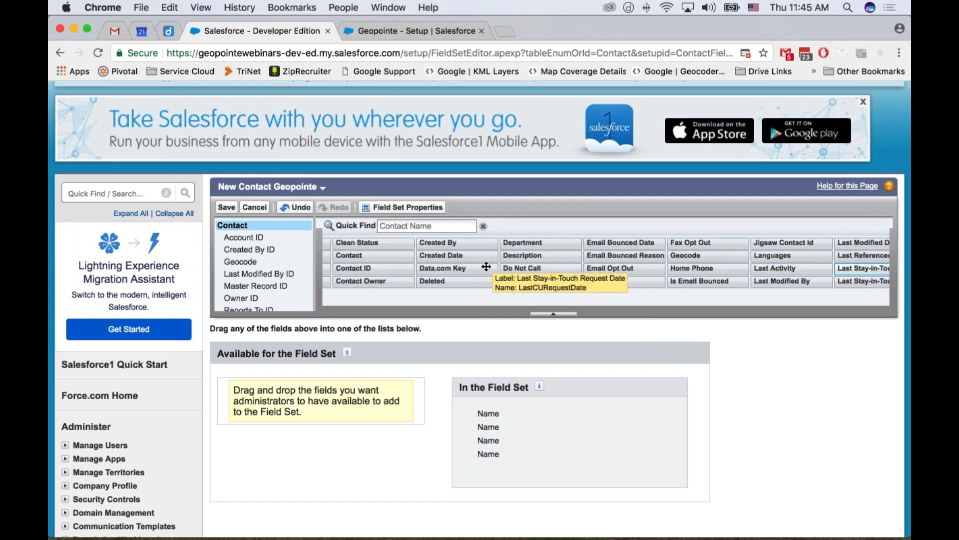
left_click_drag(345, 242, 550, 472)
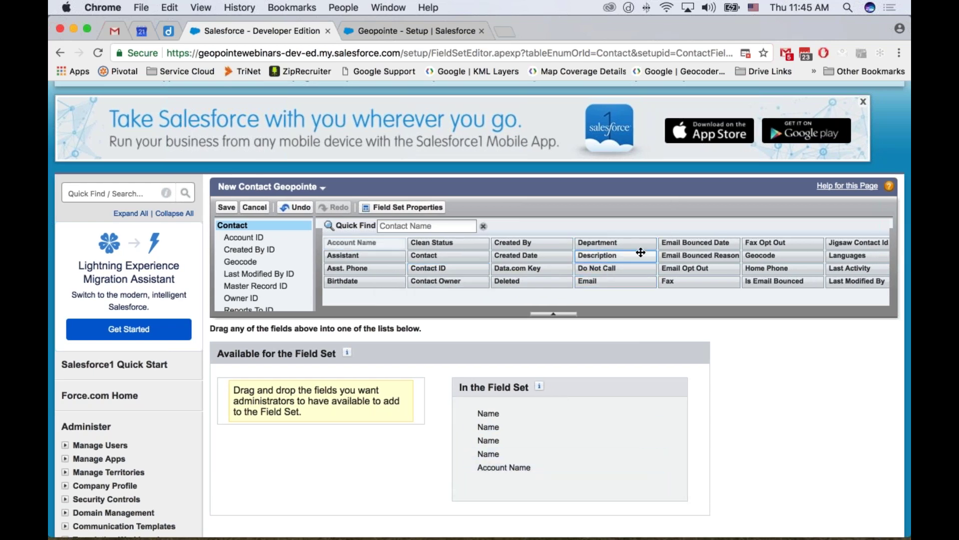
Step: Add the Home Phone and Email fields below Account Name in the field set and save it
scroll(640, 253, "right", 5)
scroll(641, 253, "right", 3)
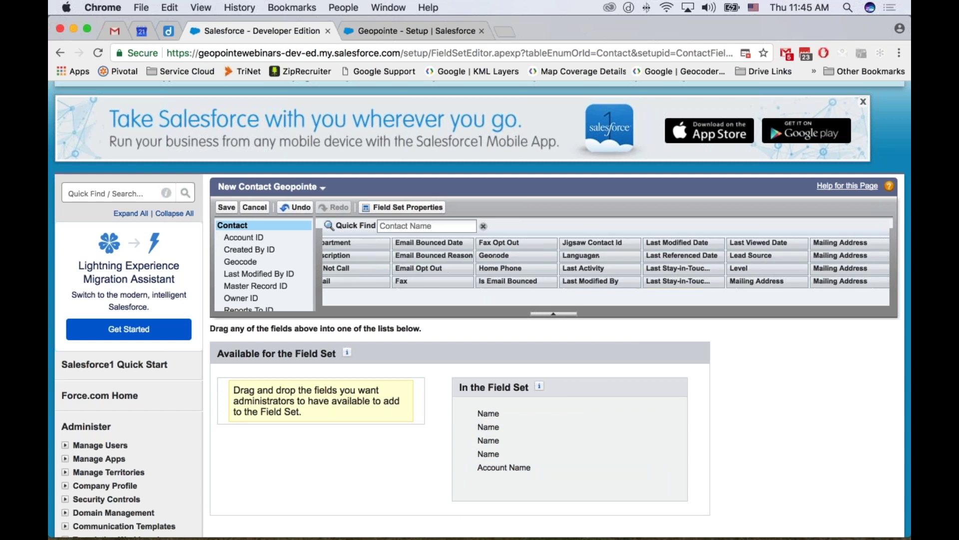
left_click_drag(499, 267, 580, 487)
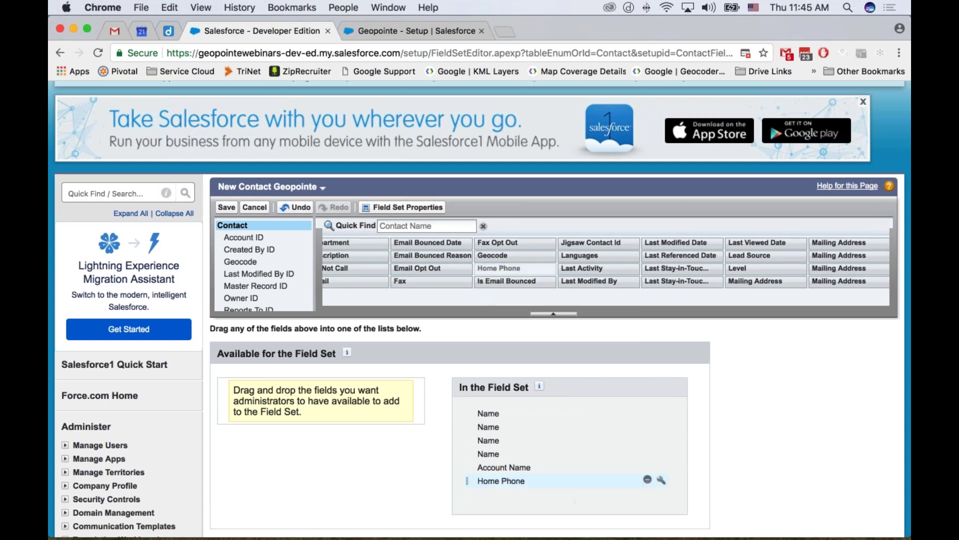
scroll(482, 270, "left", 5)
left_click_drag(475, 281, 563, 501)
left_click_drag(475, 230, 562, 446)
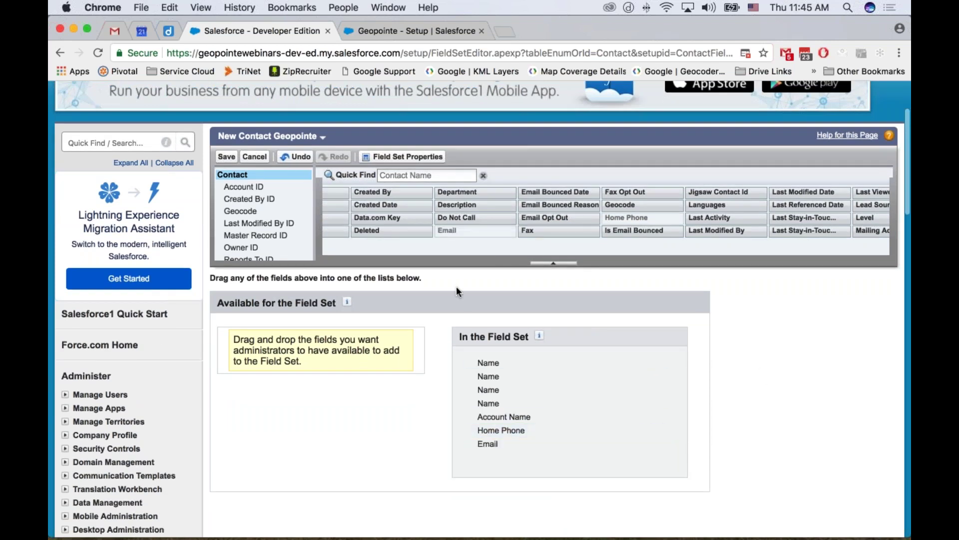
scroll(457, 289, "up", 3)
scroll(454, 300, "down", 1)
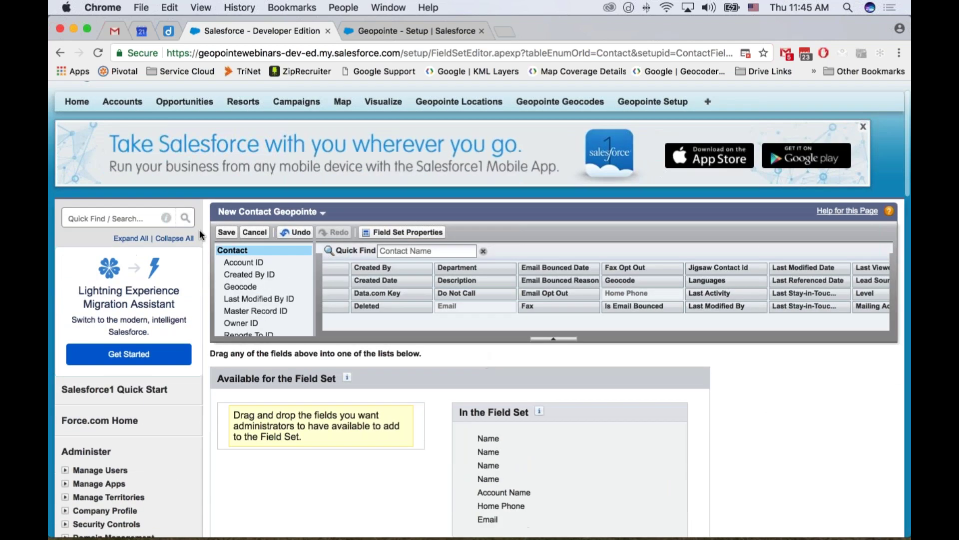
left_click(227, 234)
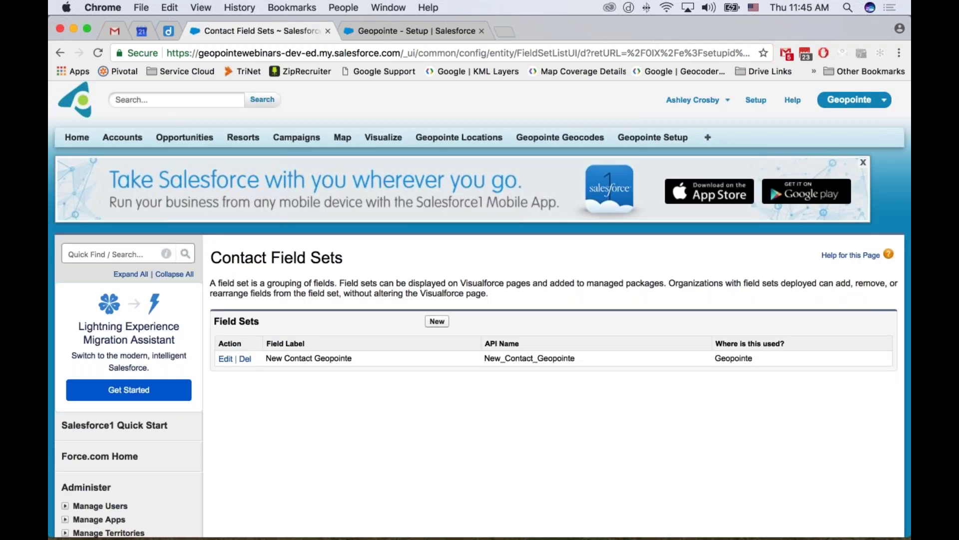
Step: Start a new action from Geopointe Setup's Actions and name it Create New Contact
left_click(562, 197)
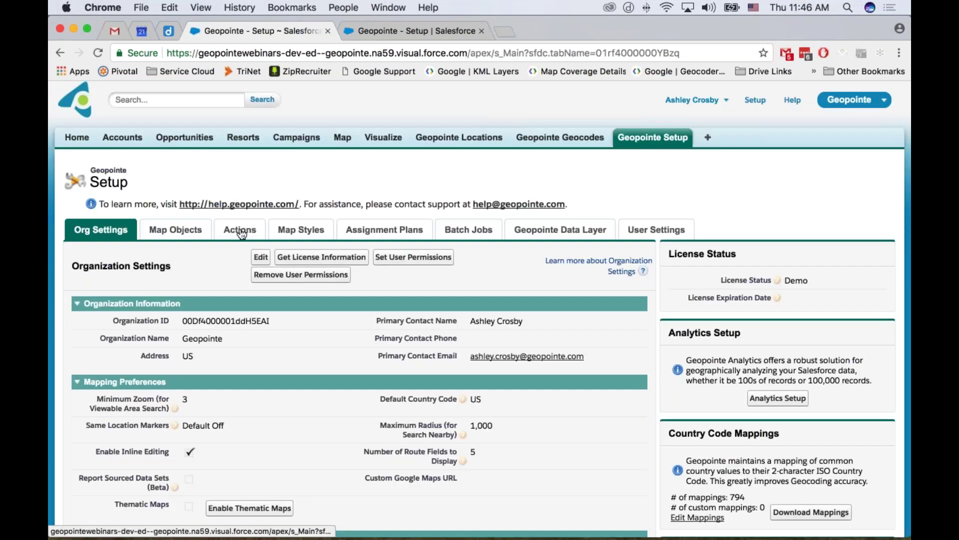
left_click(238, 227)
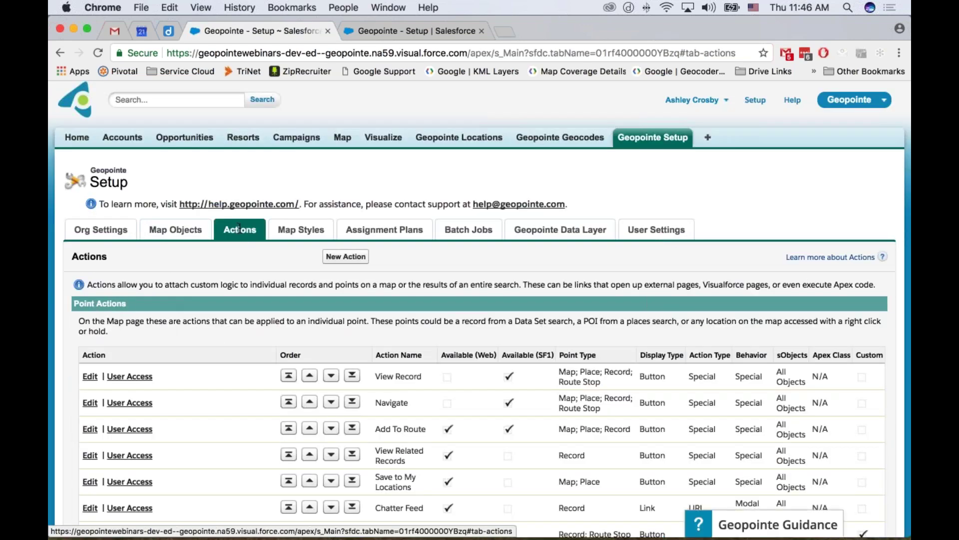
left_click(352, 258)
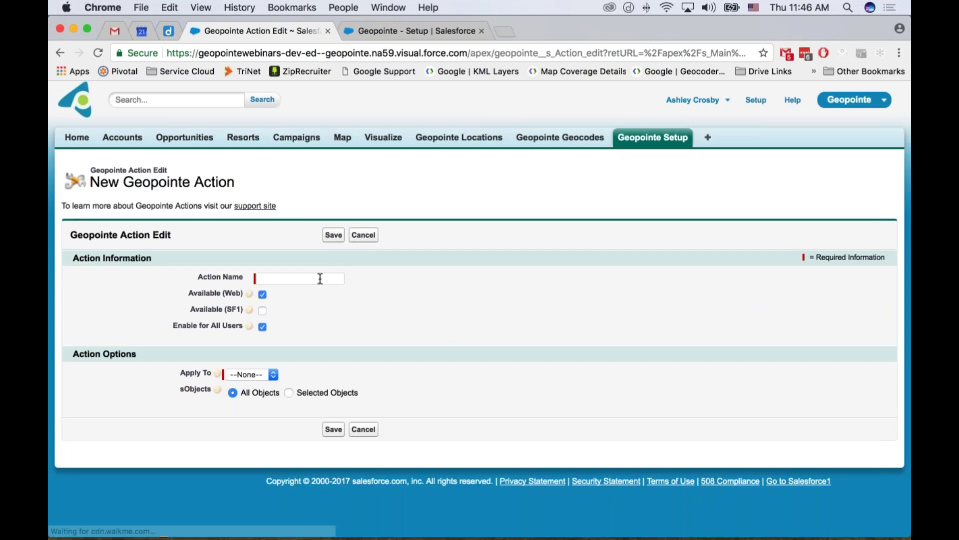
type("Create New Contact")
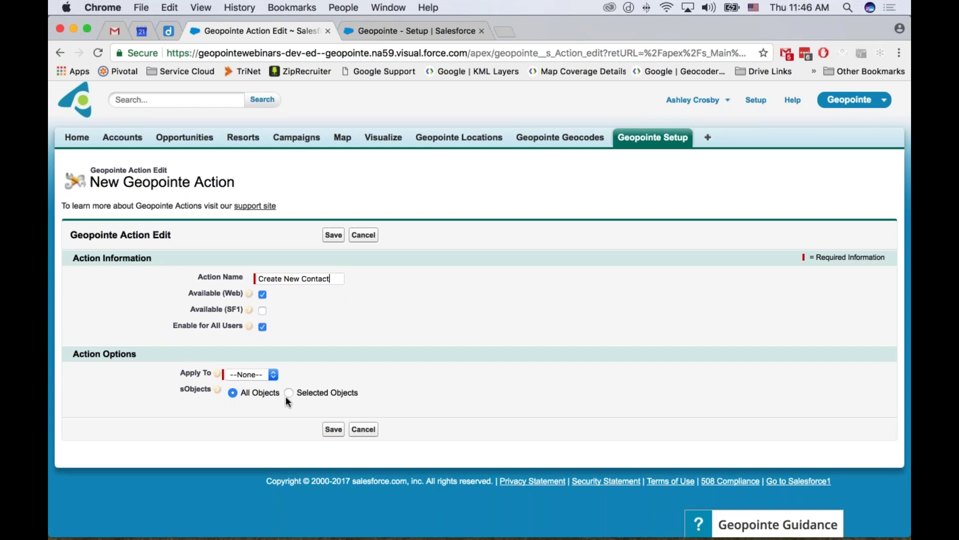
Step: Apply the action to Point, with display type Button and action type Create Record
left_click(256, 374)
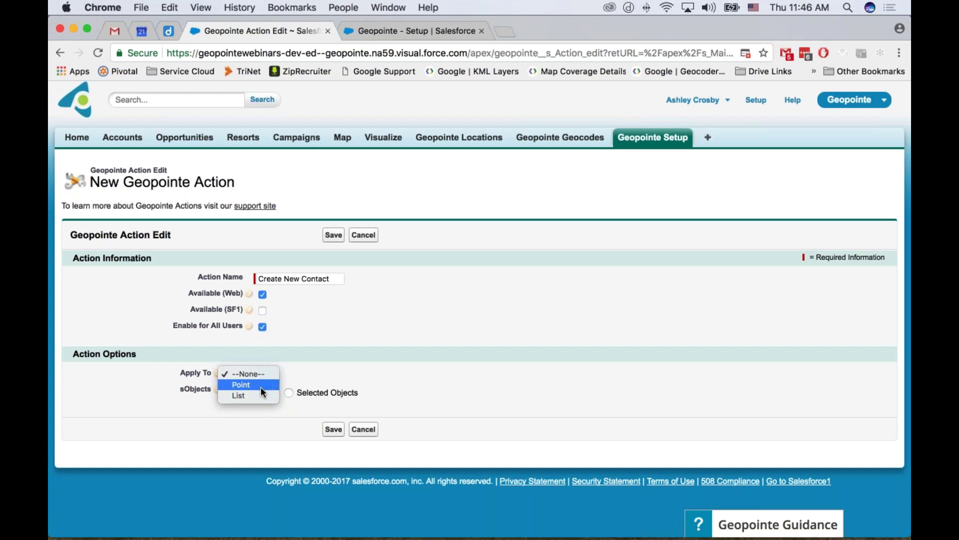
left_click(260, 387)
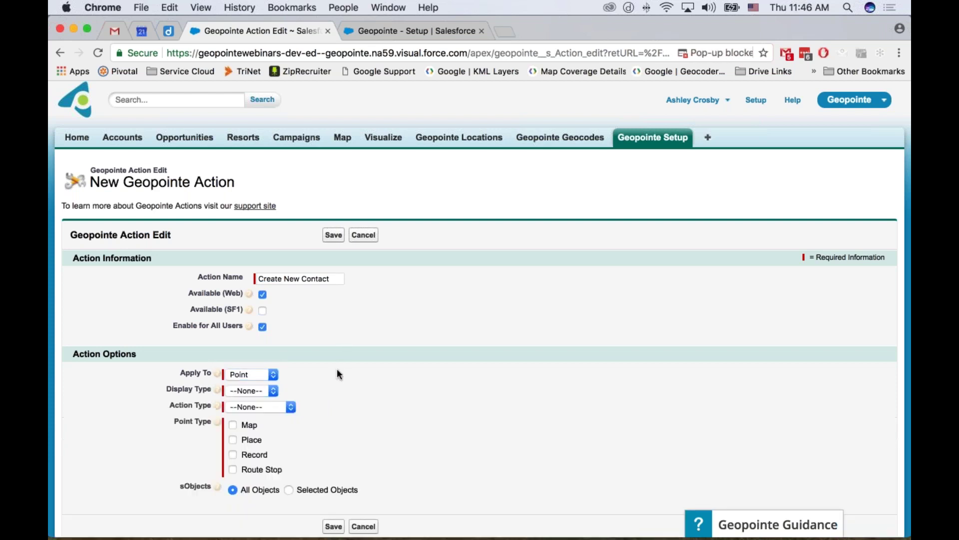
scroll(363, 391, "down", 3)
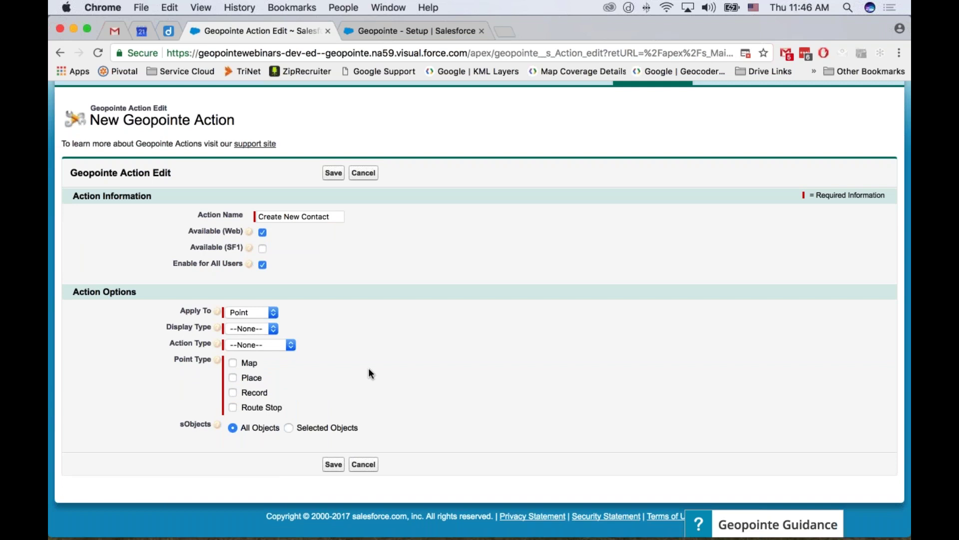
left_click(262, 328)
left_click(262, 340)
left_click(278, 342)
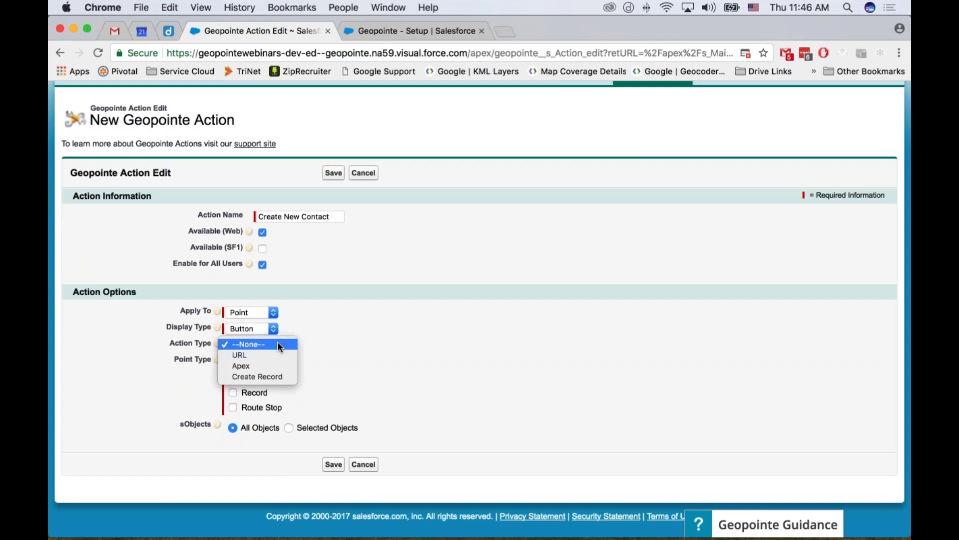
left_click(274, 379)
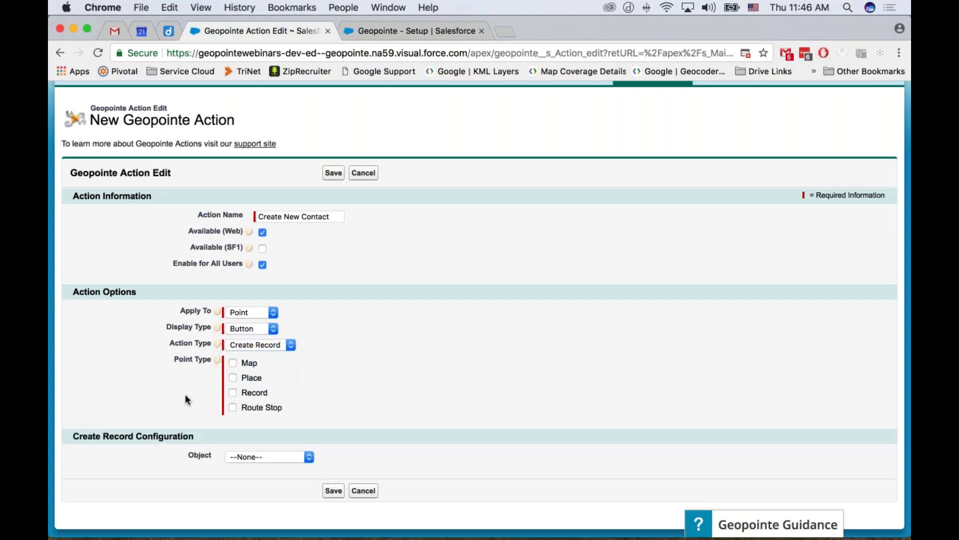
Step: Enable the action for the Record point type and restrict it to the account object
mouse_move(219, 360)
left_click(233, 392)
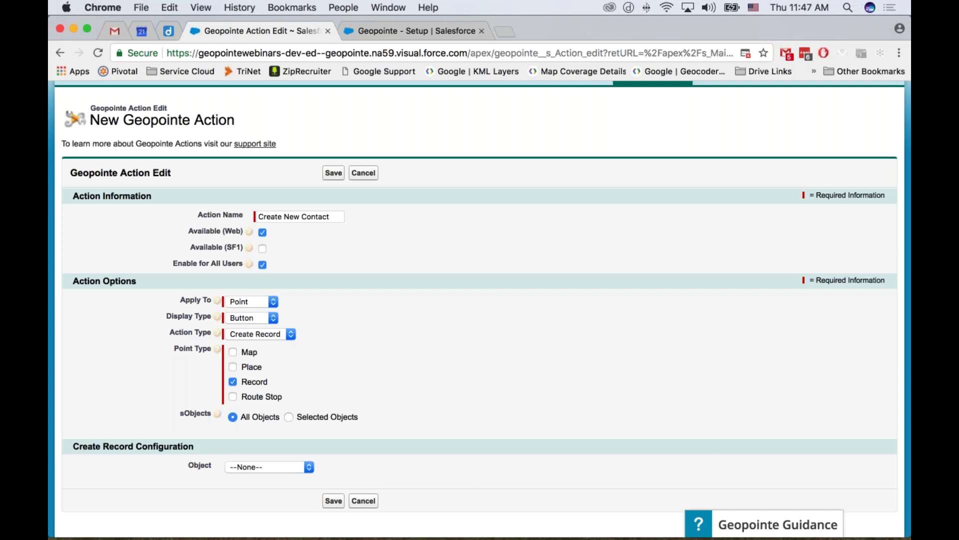
left_click(289, 417)
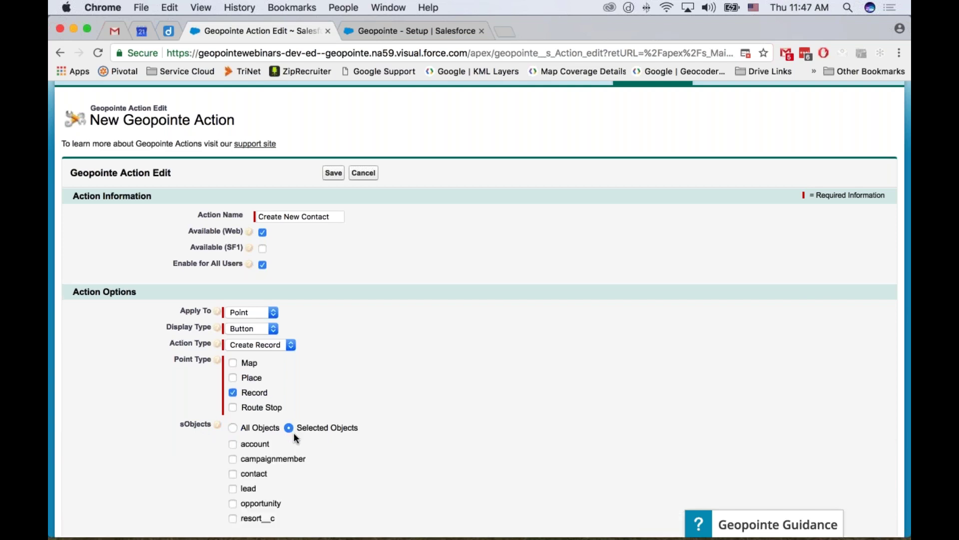
left_click(233, 443)
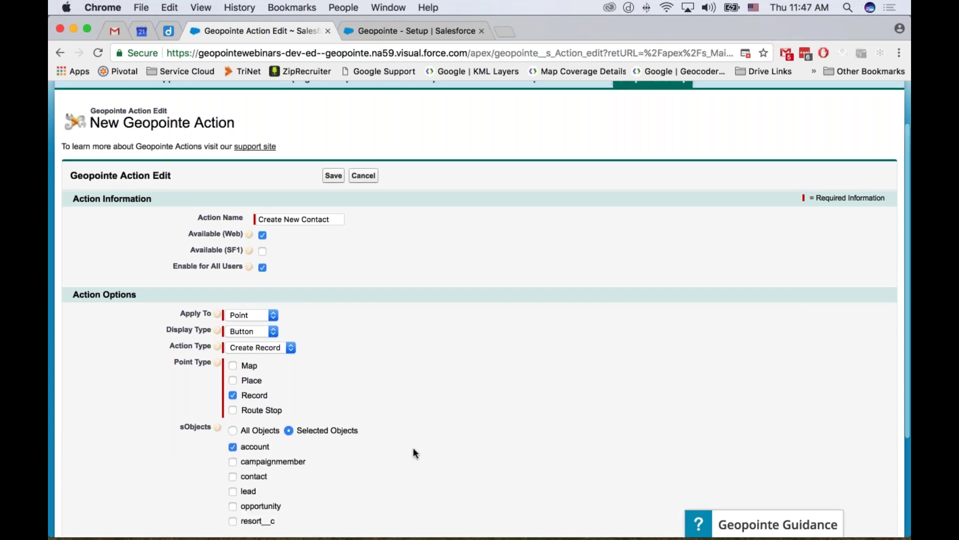
Step: Choose Contact as the object in the create record configuration
scroll(346, 440, "down", 5)
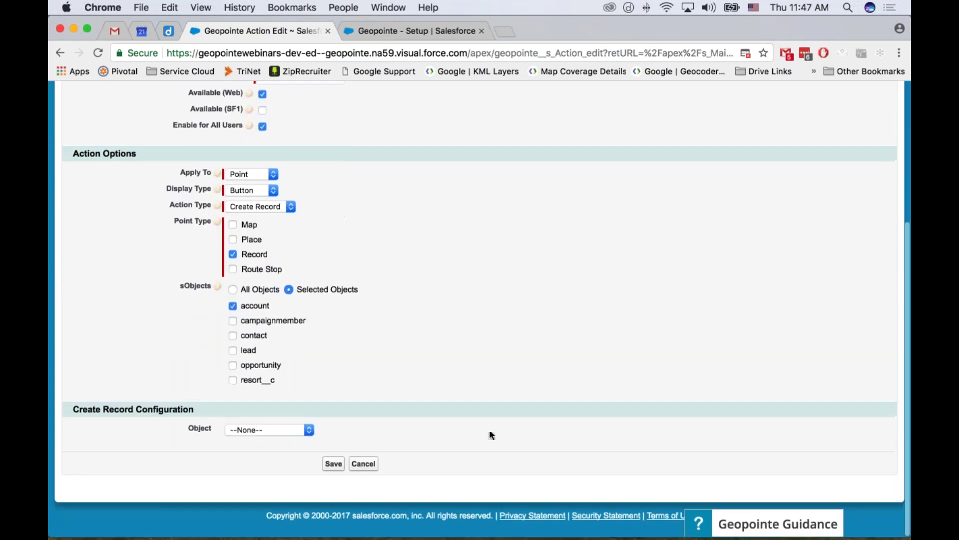
left_click(265, 433)
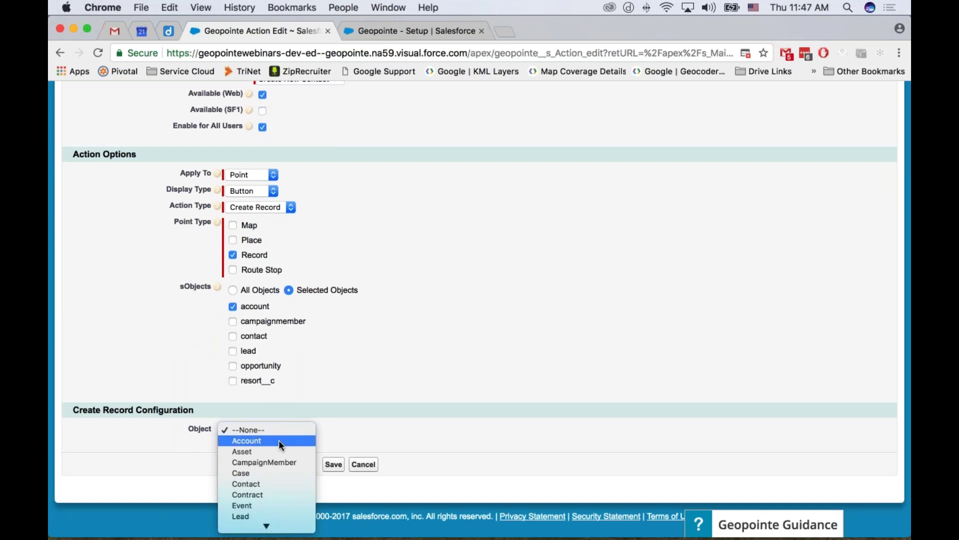
left_click(292, 482)
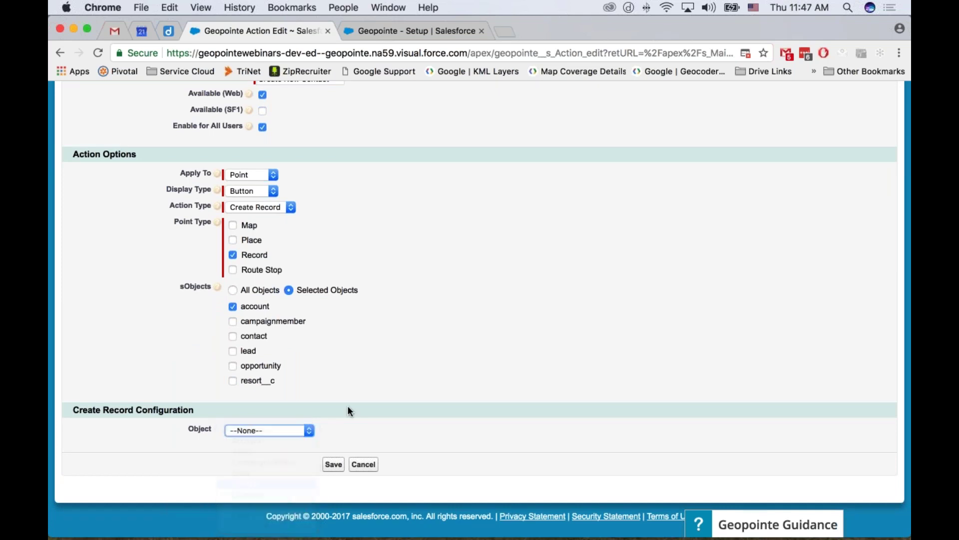
scroll(303, 488, "up", 1)
scroll(322, 386, "down", 3)
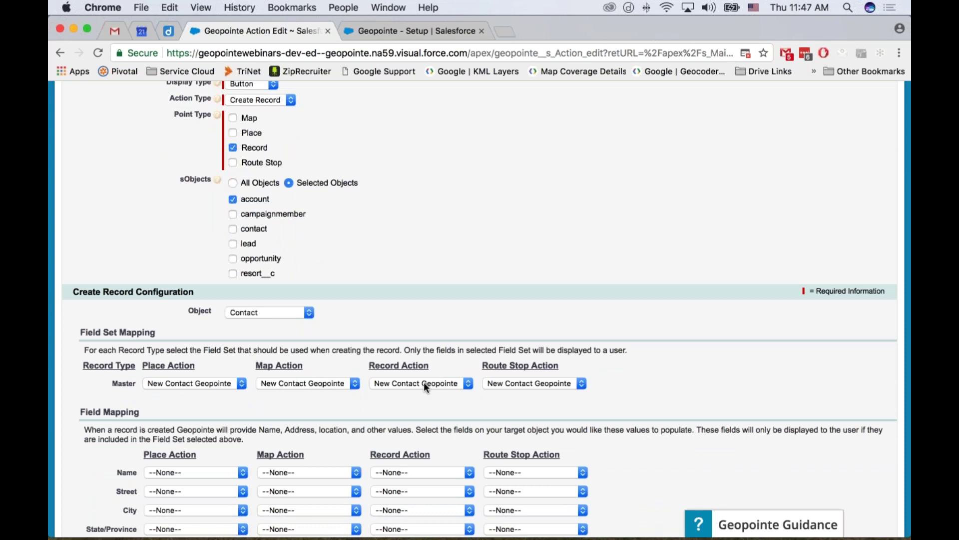
Step: For the record action, map Street to Mailing Street and City to Mailing City, leaving Name unmapped
scroll(315, 396, "down", 4)
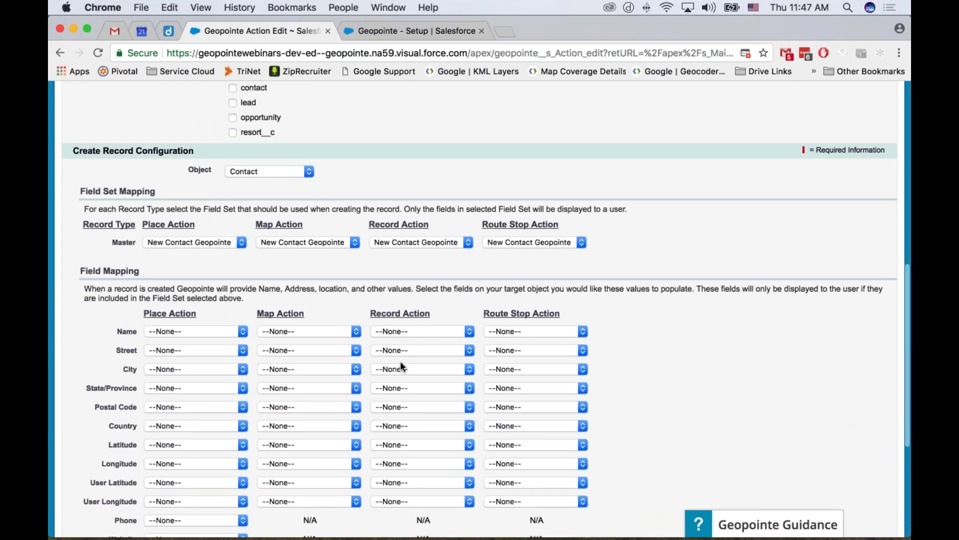
scroll(400, 361, "down", 2)
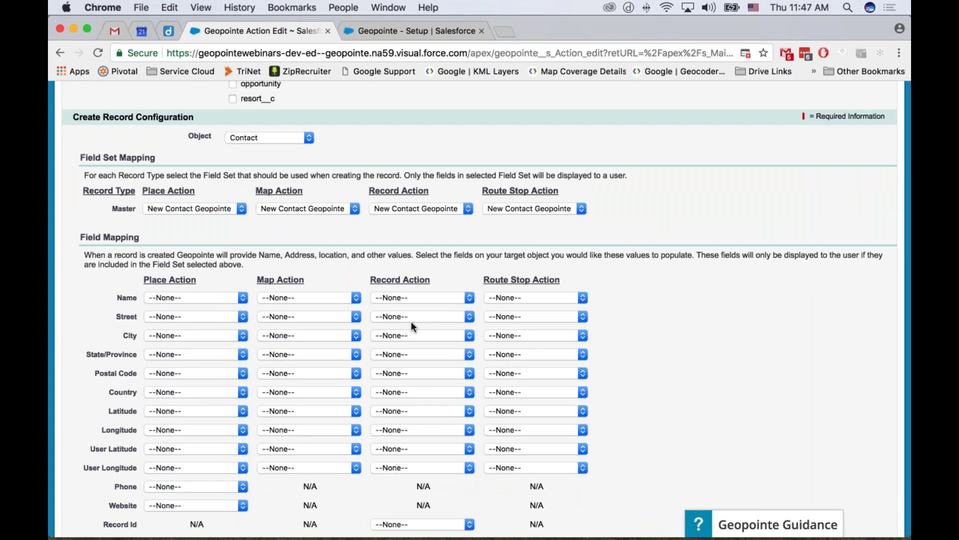
scroll(98, 328, "down", 3)
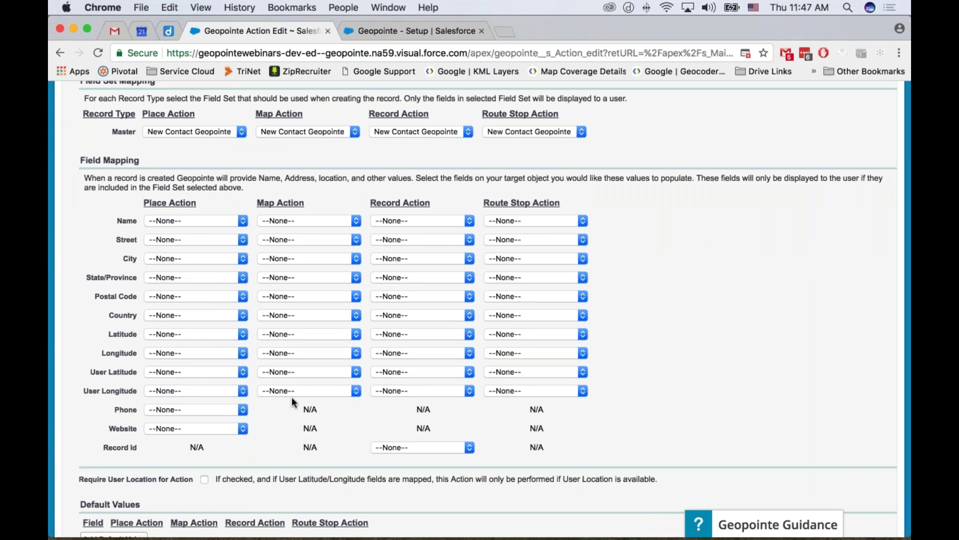
left_click(424, 221)
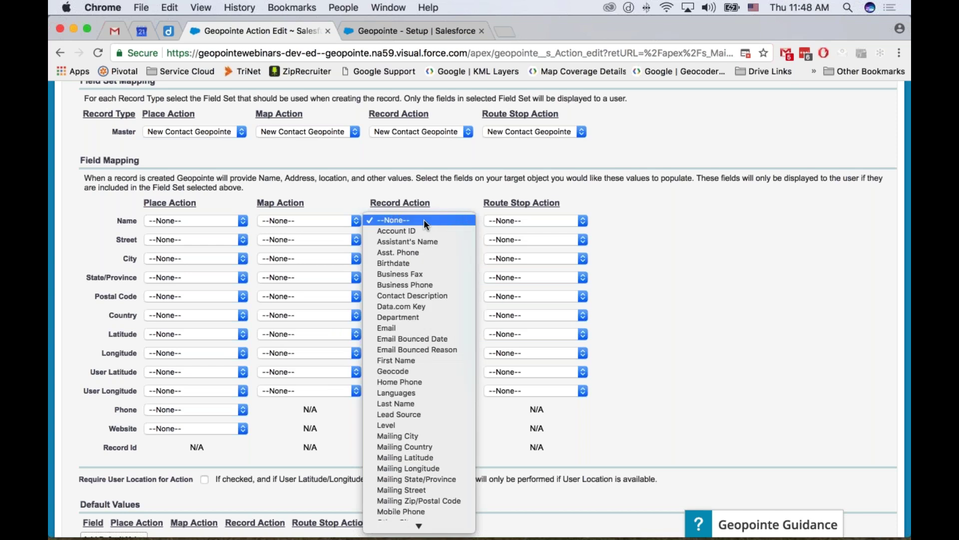
left_click(469, 197)
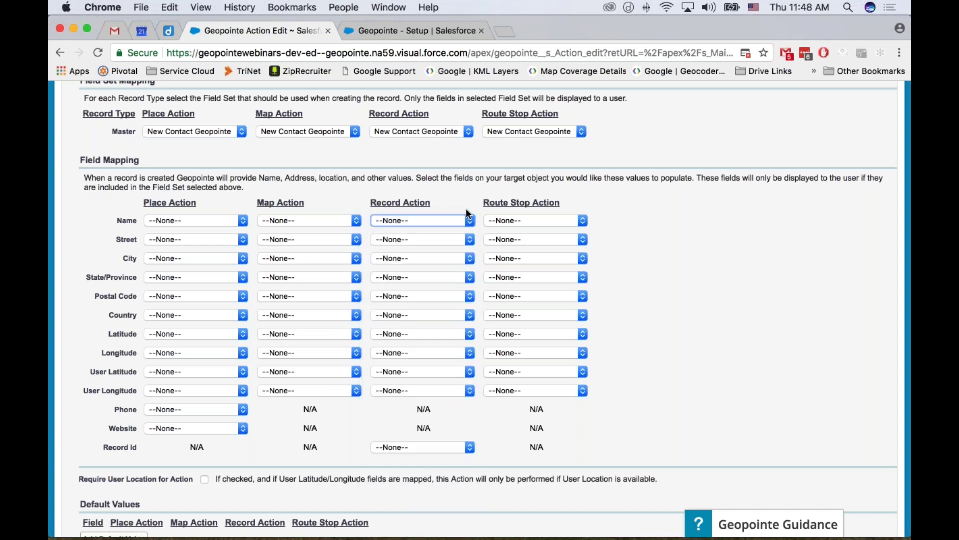
left_click(419, 239)
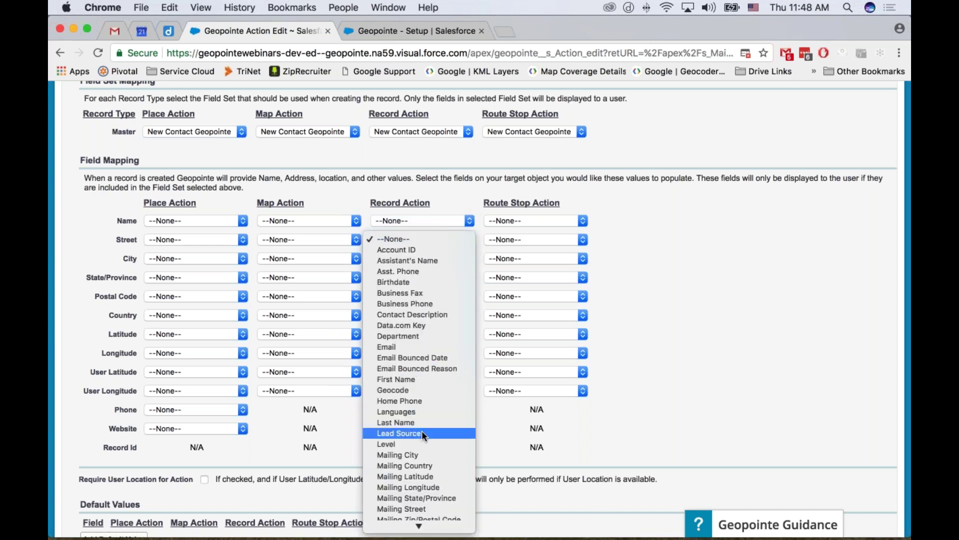
scroll(420, 436, "down", 3)
left_click(423, 475)
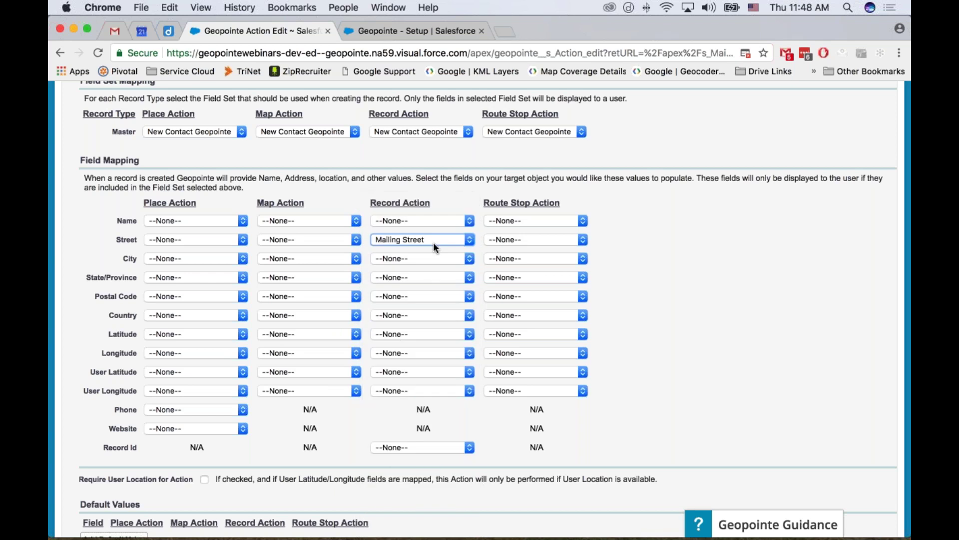
left_click(436, 253)
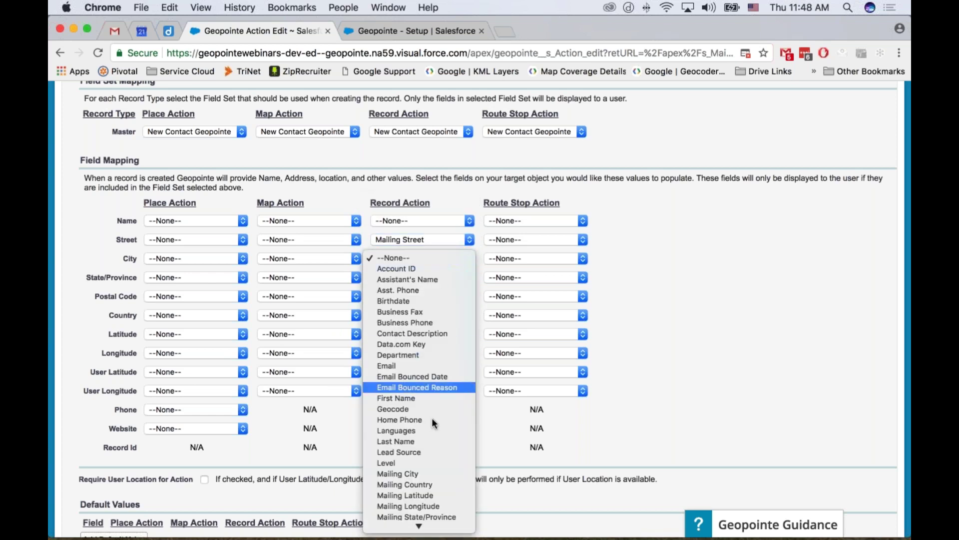
left_click(428, 473)
Step: For the record action, map State/Province to Mailing State/Province, Postal Code to Mailing Zip/Postal Code, and Country to Mailing Country
left_click(437, 278)
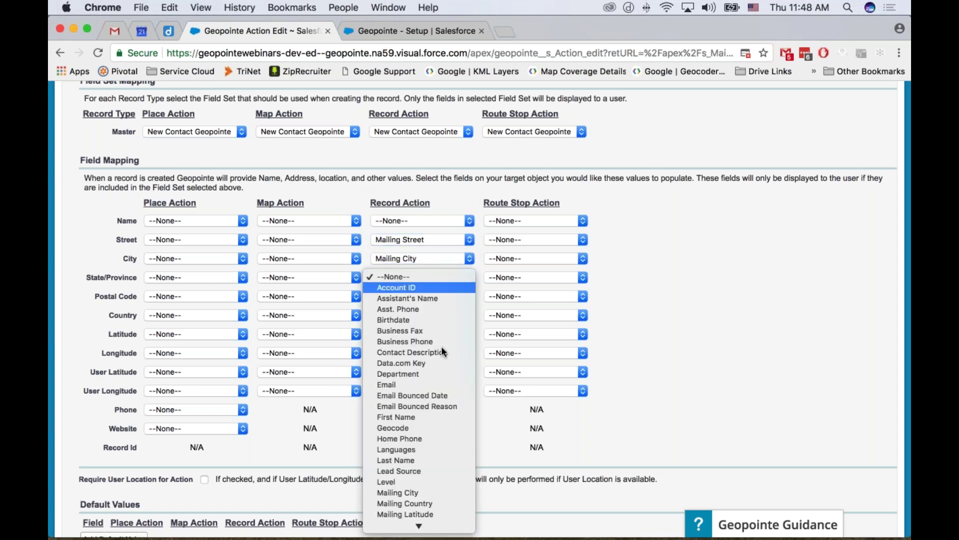
scroll(432, 441, "down", 3)
left_click(443, 487)
left_click(443, 292)
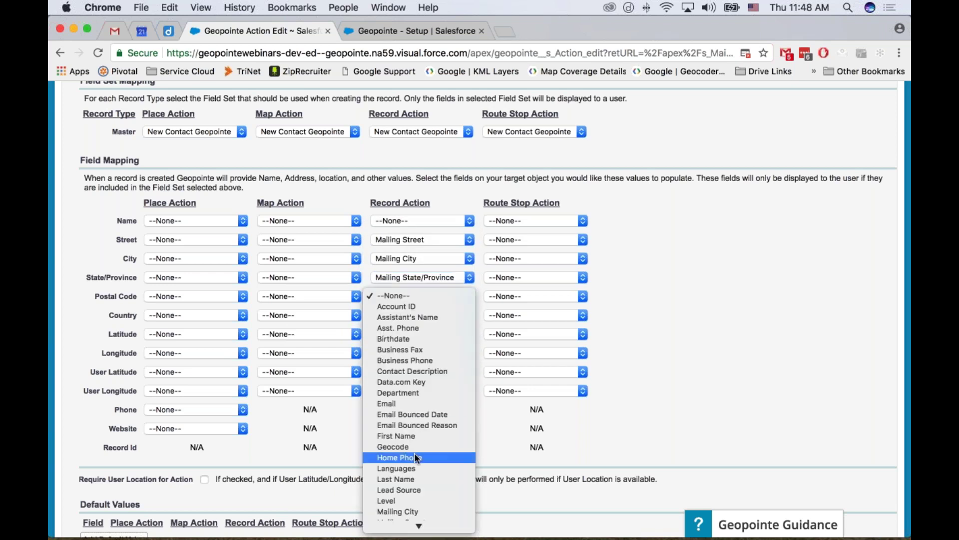
scroll(414, 452, "down", 3)
left_click(424, 454)
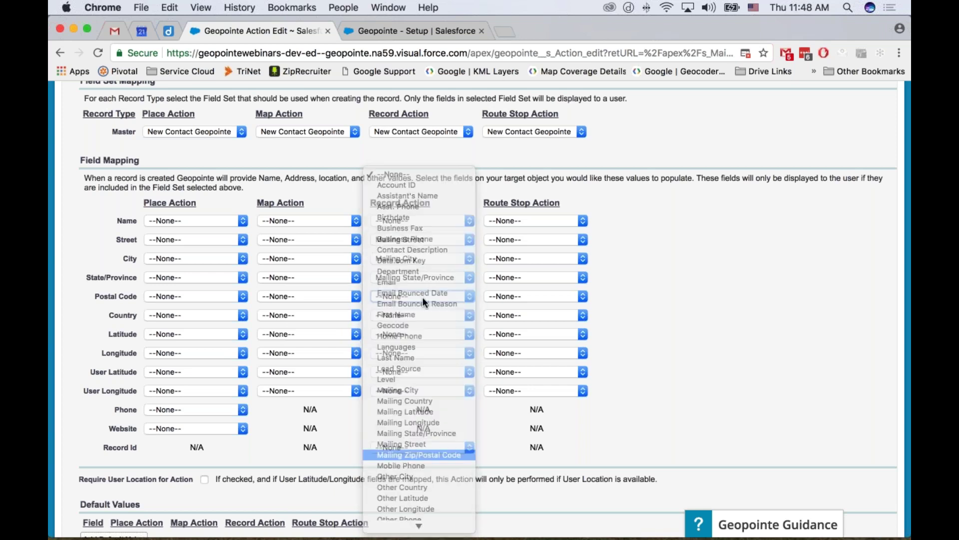
left_click(420, 316)
scroll(425, 440, "down", 3)
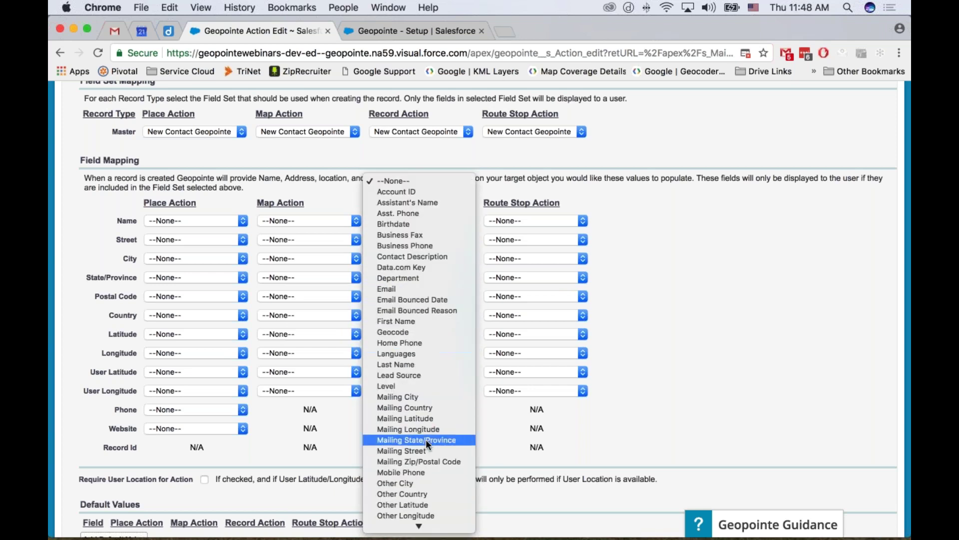
left_click(434, 384)
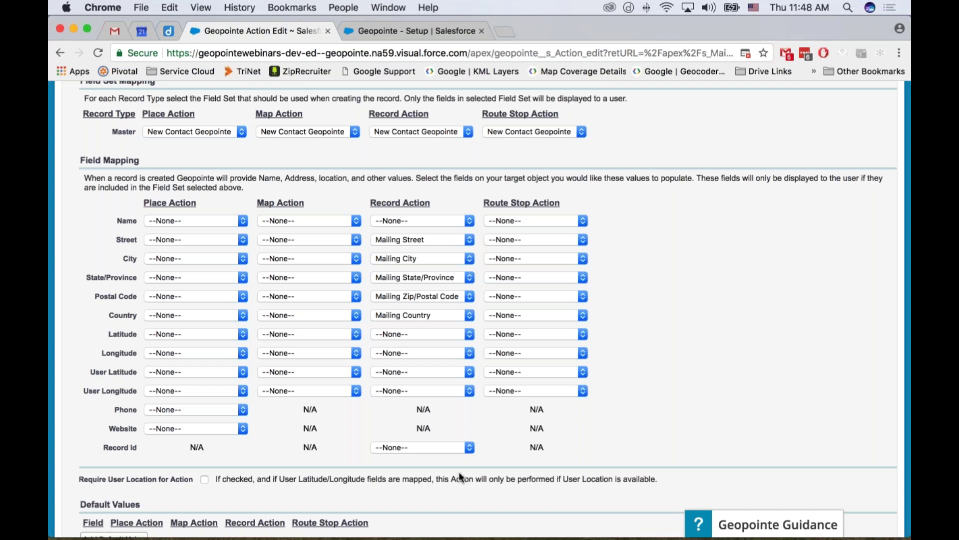
Step: For the record action, map Record Id to Account ID
scroll(459, 472, "down", 2)
left_click(421, 403)
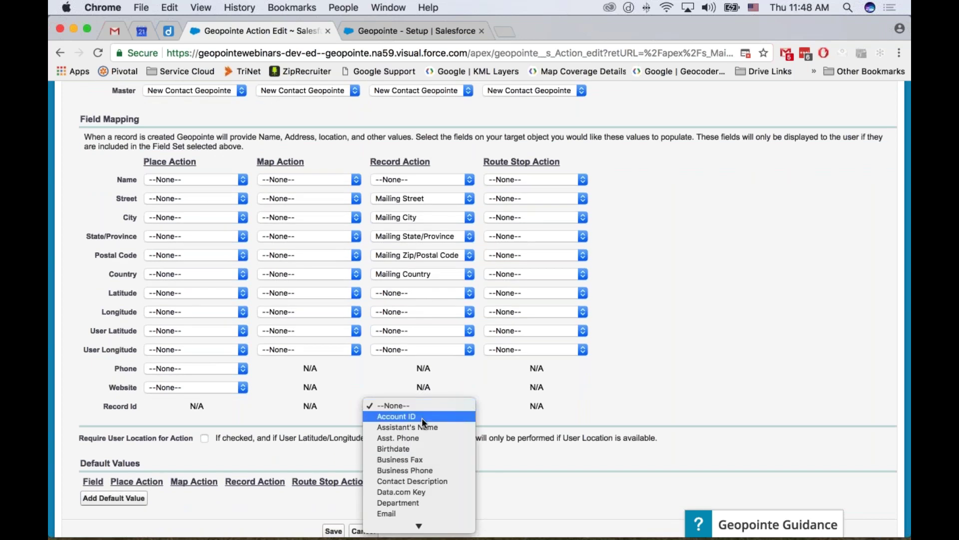
left_click(422, 418)
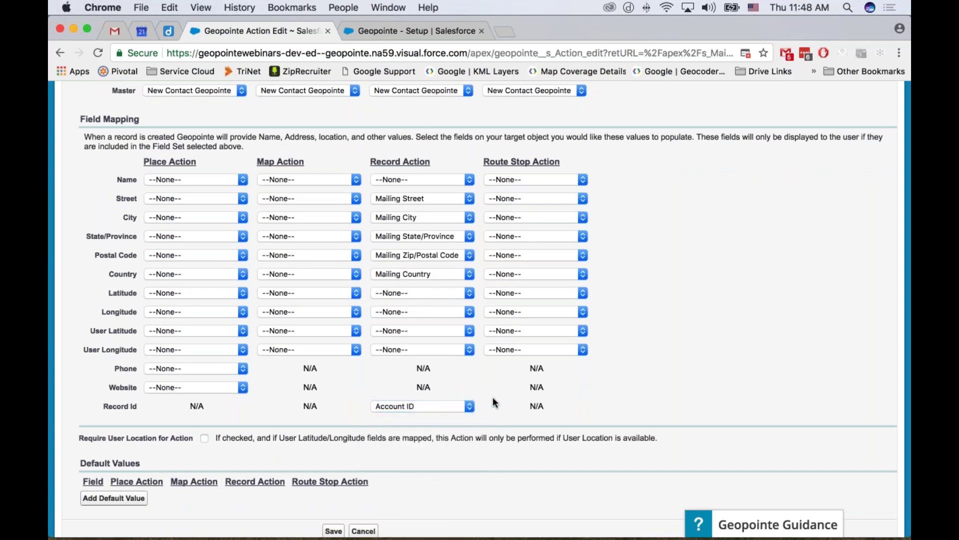
Step: Add a default value that sets Lead Source to Geopointe for the record action, and save the action
scroll(323, 397, "down", 3)
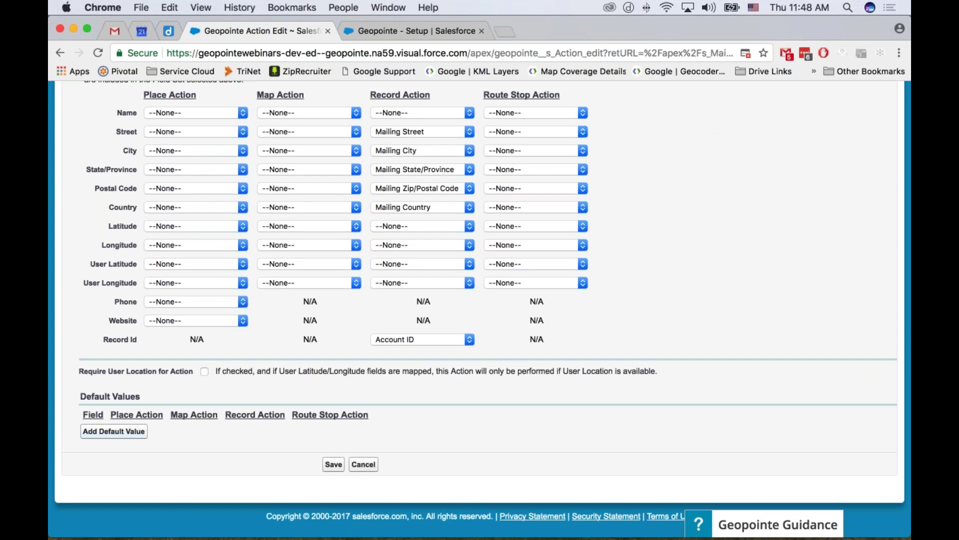
left_click(143, 431)
left_click(154, 431)
scroll(166, 453, "down", 6)
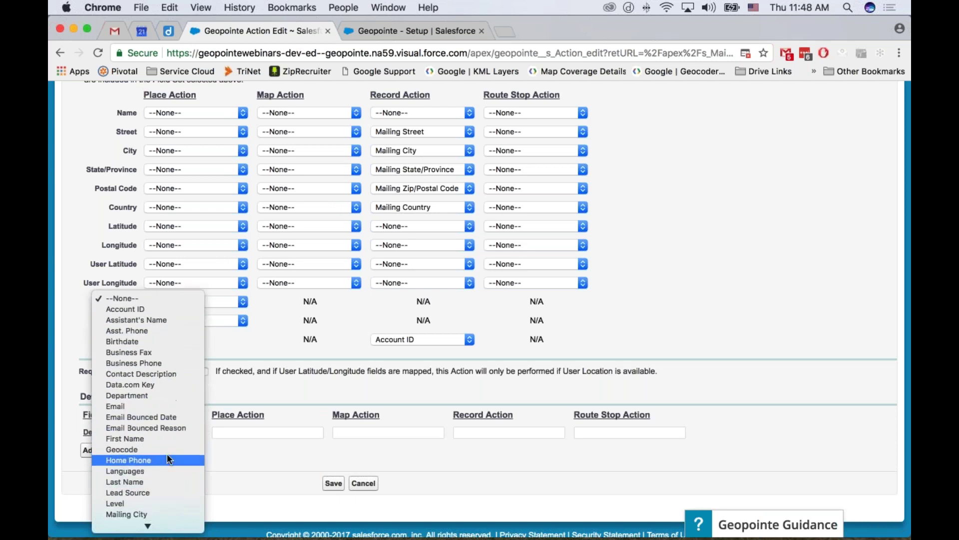
left_click(167, 480)
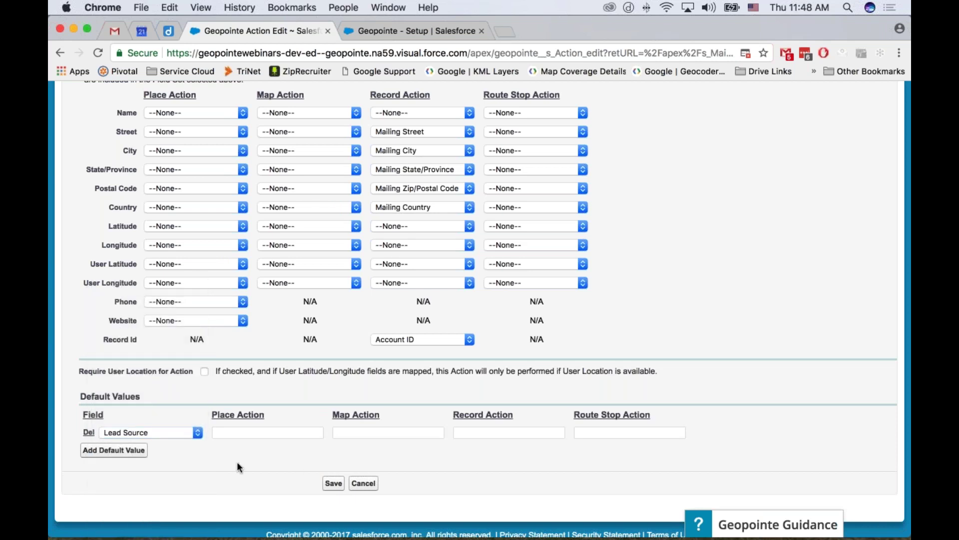
left_click(520, 434)
type("Geopointe")
left_click(333, 482)
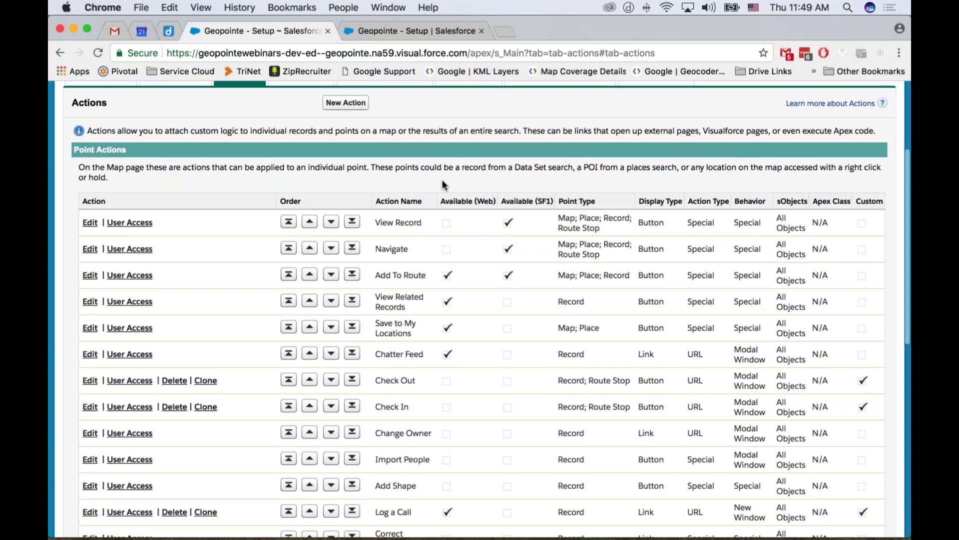
Step: On the Geopointe map, plot the saved Non-Profit Accounts layer with the search scope set to Everywhere
scroll(444, 184, "up", 5)
left_click(343, 142)
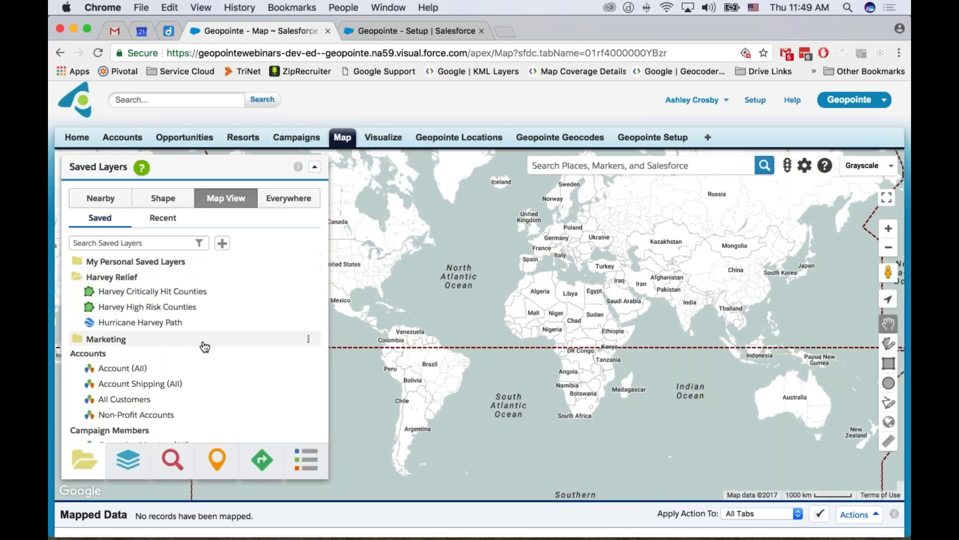
left_click(144, 419)
left_click(637, 279)
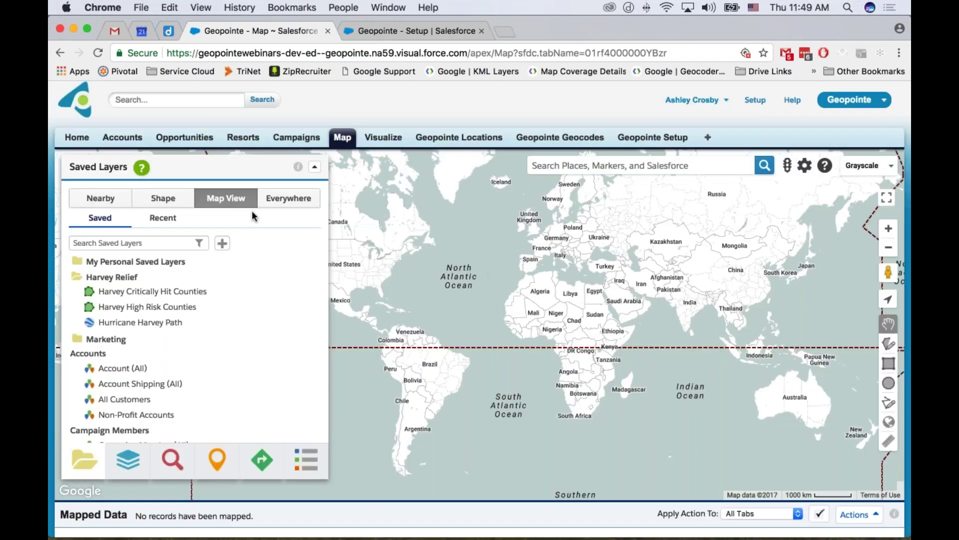
left_click(289, 198)
left_click(144, 414)
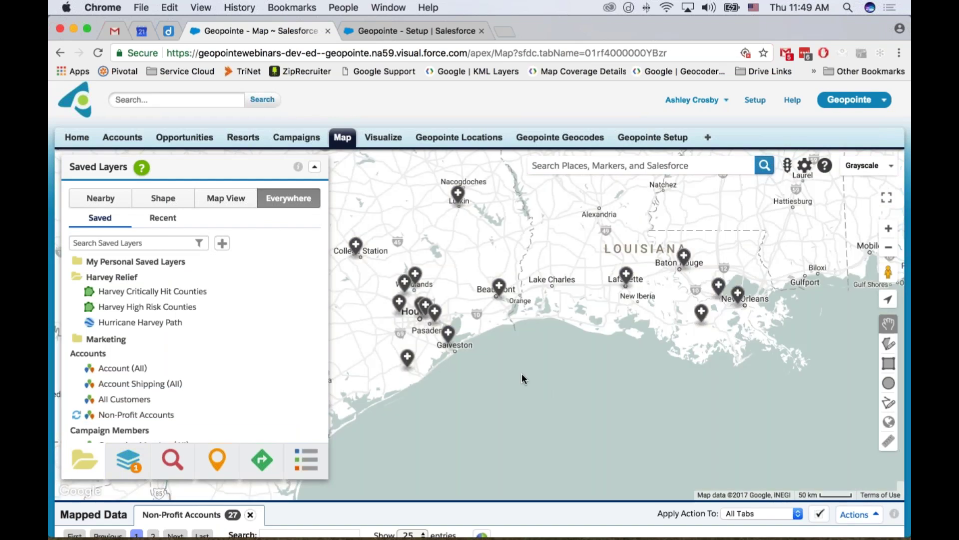
left_click_drag(521, 378, 594, 409)
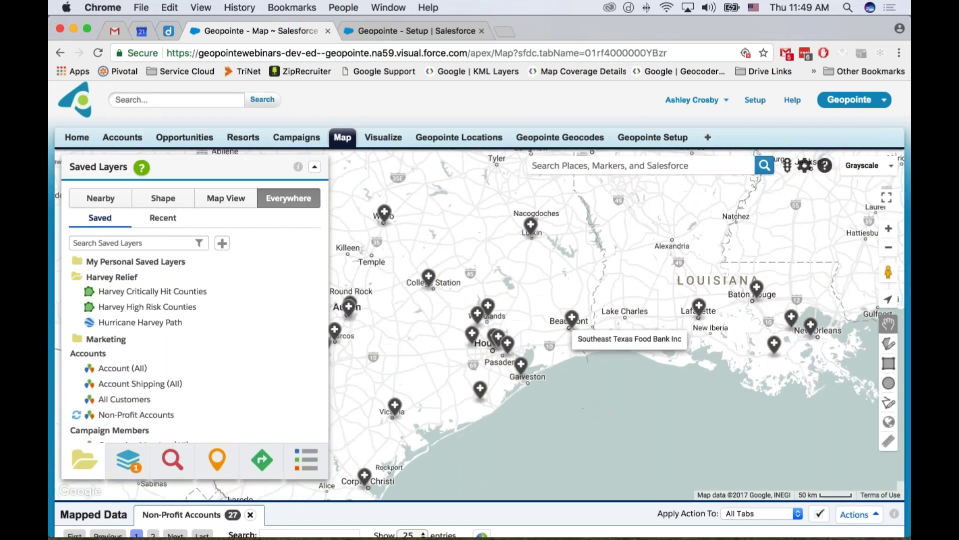
Step: Launch Create New Contact from the Southeast Texas Food Bank Inc marker and look over the form's fields
left_click(572, 318)
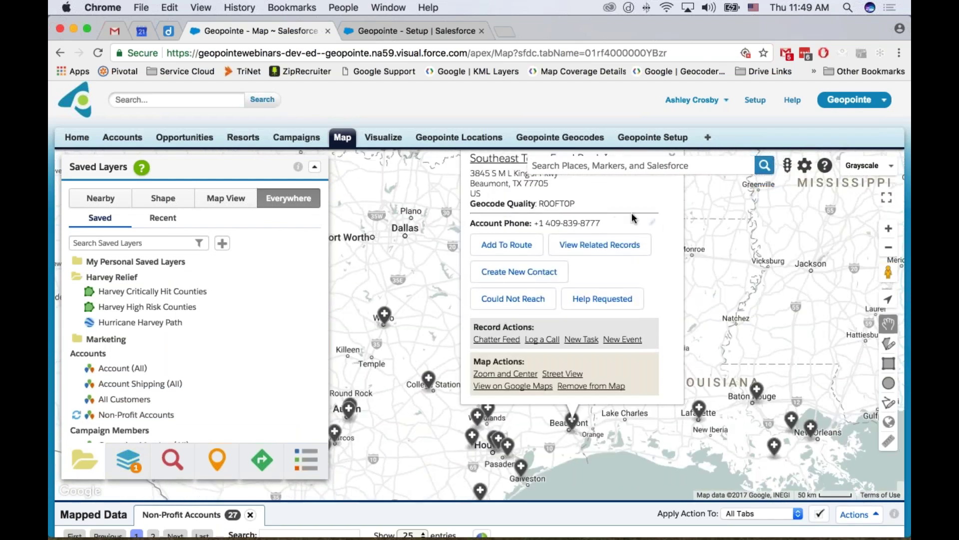
left_click(501, 275)
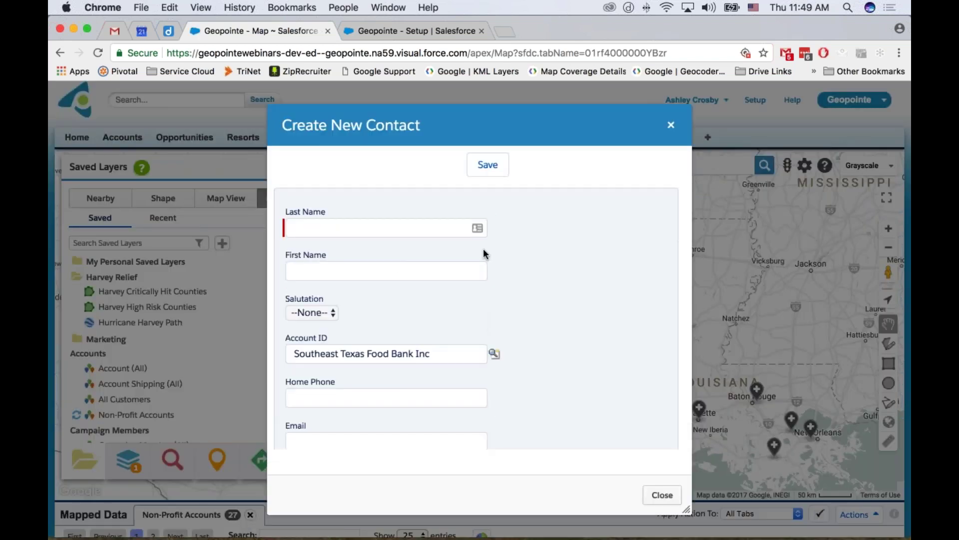
scroll(538, 287, "down", 2)
scroll(537, 288, "down", 1)
scroll(537, 287, "up", 2)
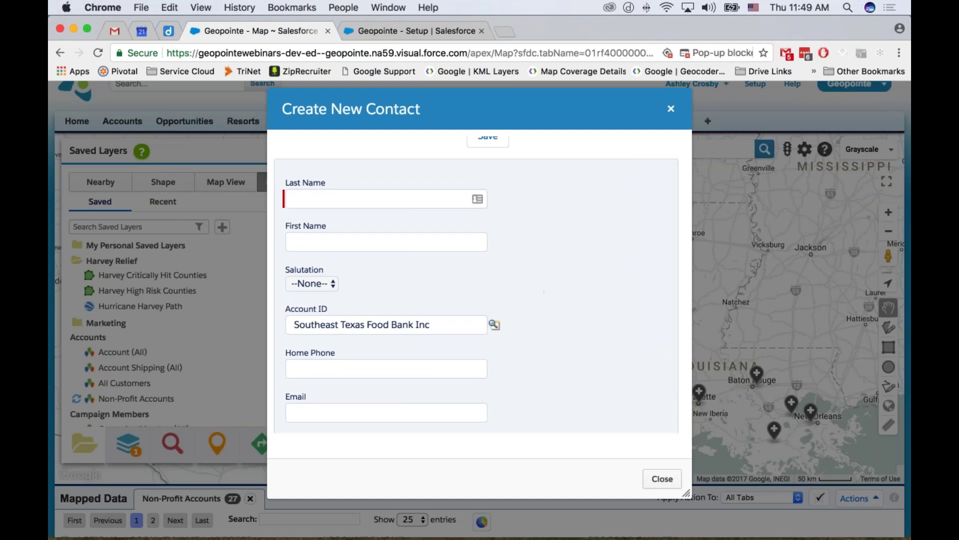
scroll(370, 273, "up", 2)
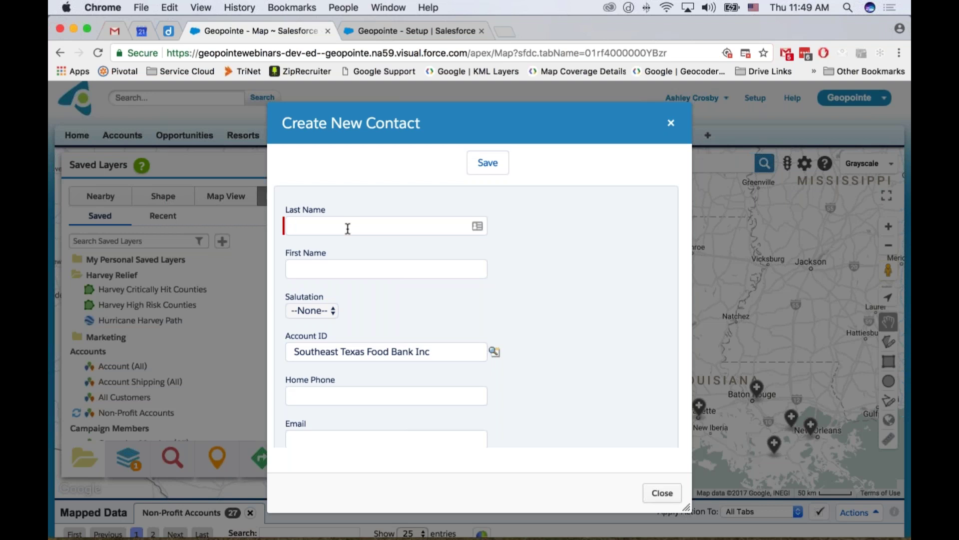
Step: Enter the contact's last name and first name, keep Southeast Texas Food Bank Inc as the account, and save the contact
type("DOe")
key("Tab")
double_click(307, 228)
type("Doe")
key("Tab")
type("John")
left_click_drag(433, 353, 289, 341)
scroll(540, 312, "down", 5)
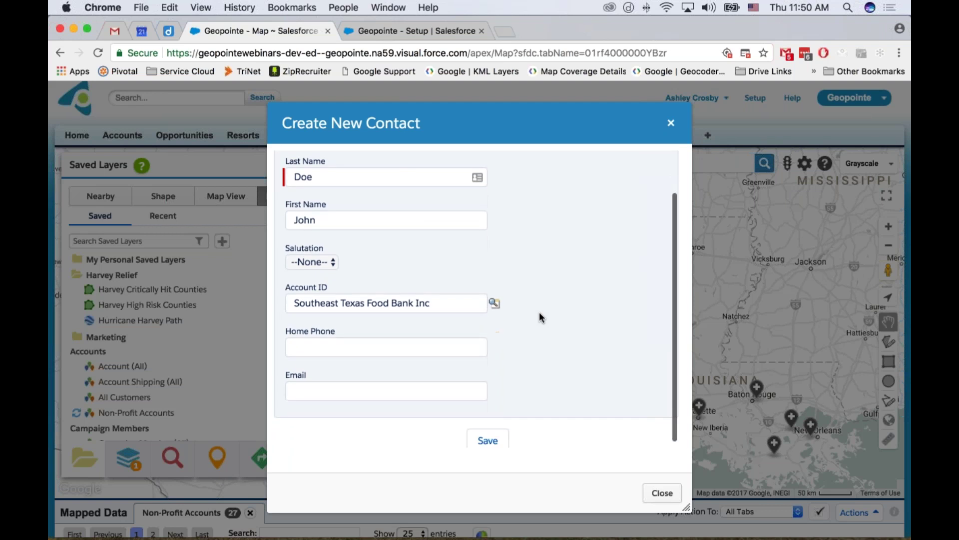
scroll(539, 316, "down", 3)
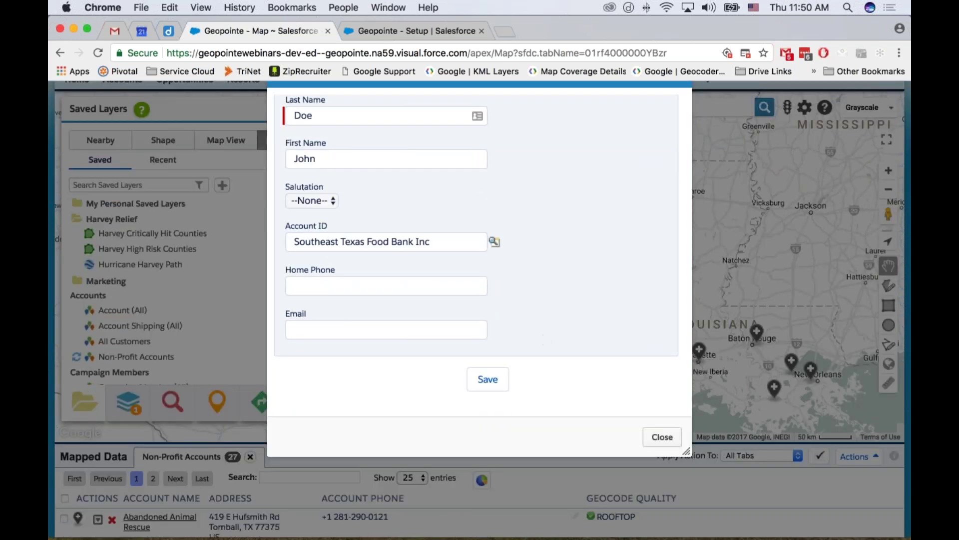
left_click(487, 381)
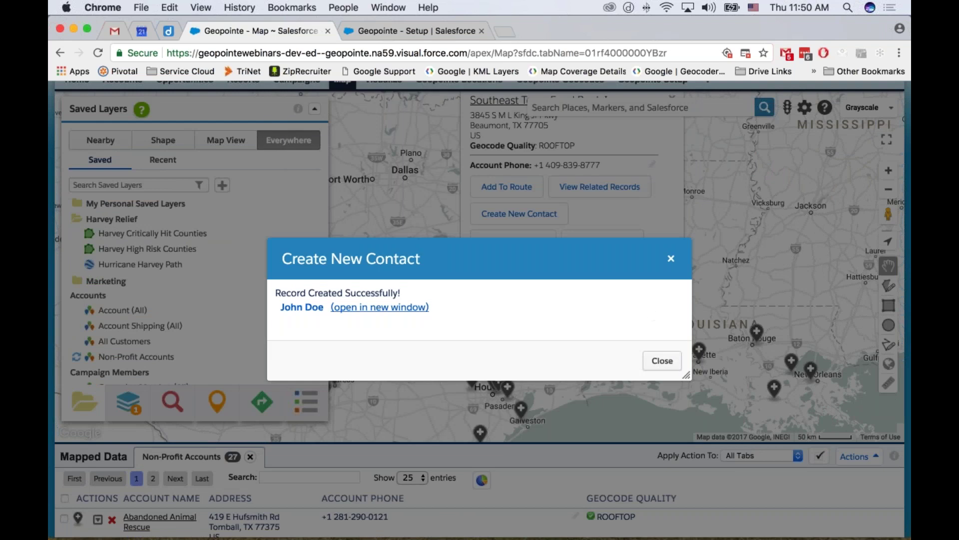
Step: Open the new contact record in a new window and check its account name, lead source and mailing address
left_click(380, 307)
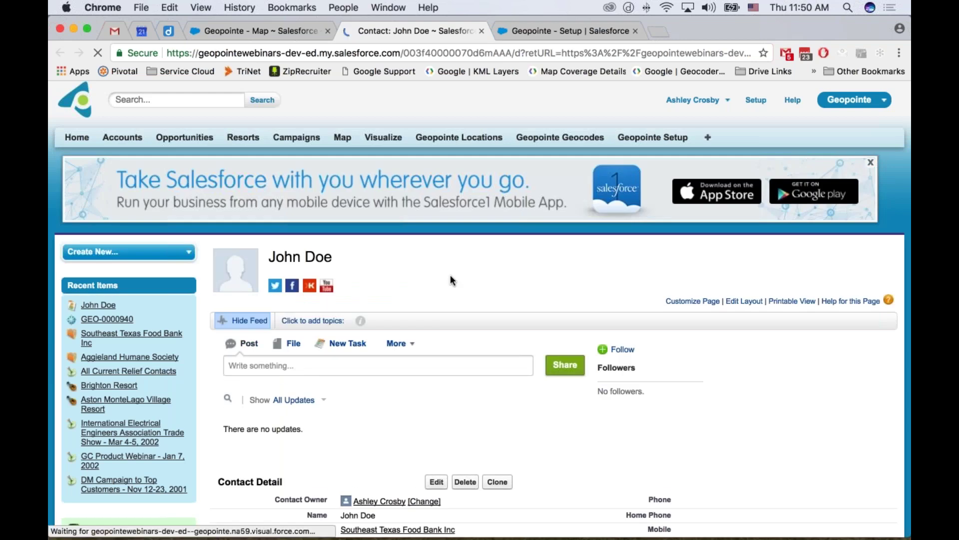
scroll(450, 280, "down", 5)
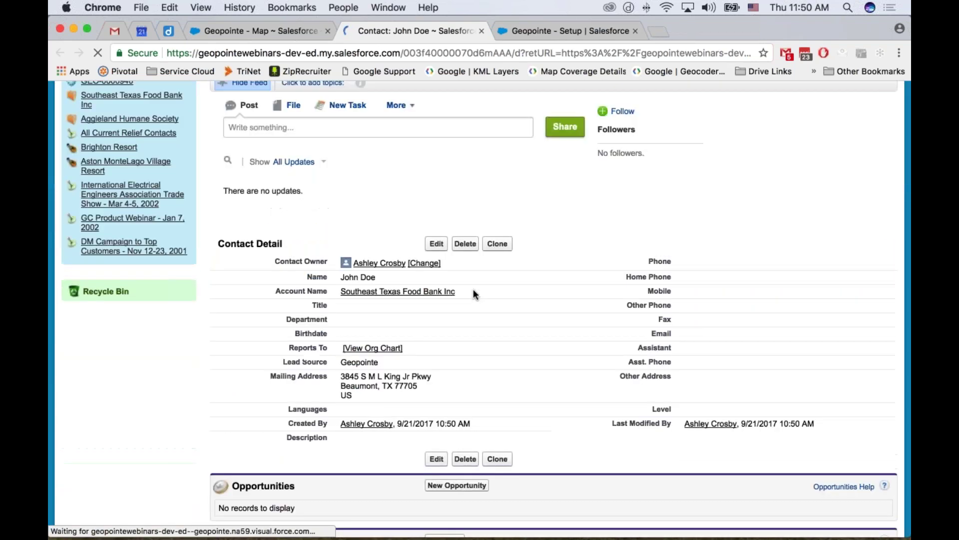
left_click_drag(295, 289, 322, 311)
left_click(310, 314)
scroll(271, 320, "down", 1)
left_click_drag(274, 305, 416, 305)
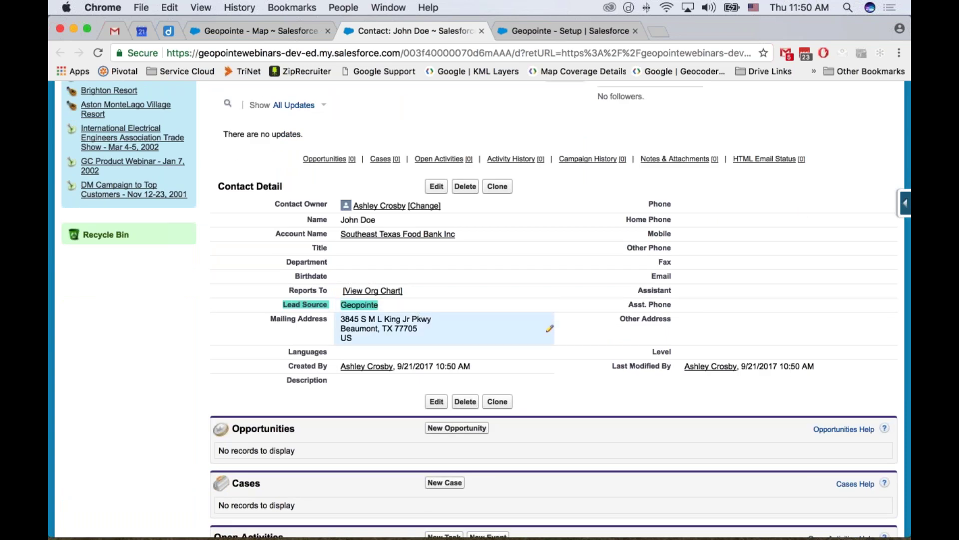
left_click(283, 318)
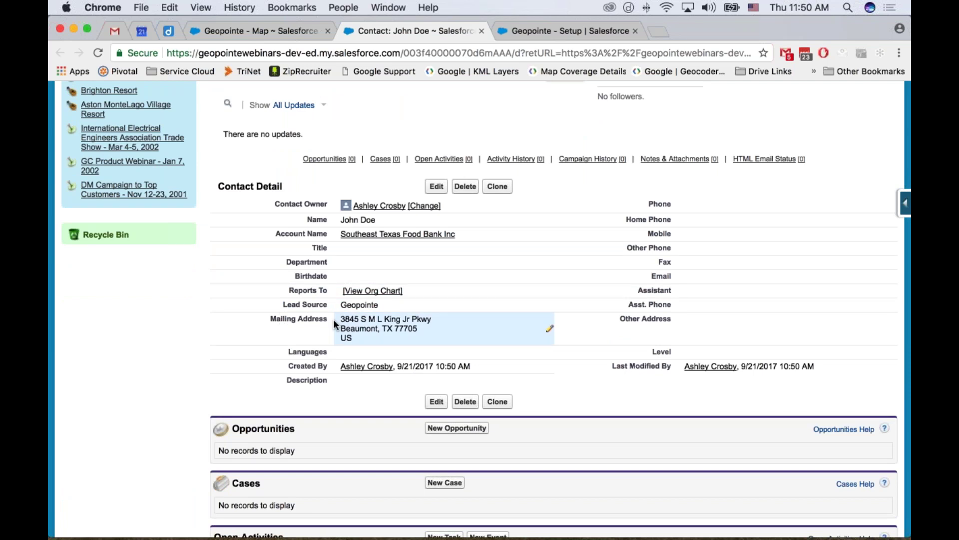
left_click_drag(334, 318, 433, 339)
left_click(294, 319)
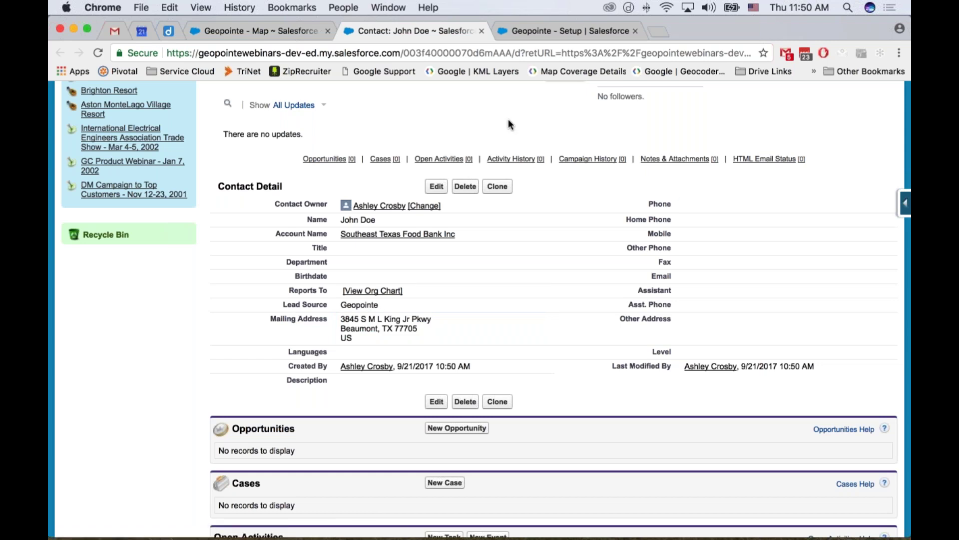
Step: Switch to the Google Slides presentation, show it full screen and advance to the slide after "Custom Task Buttons"
key("ctrl+Right")
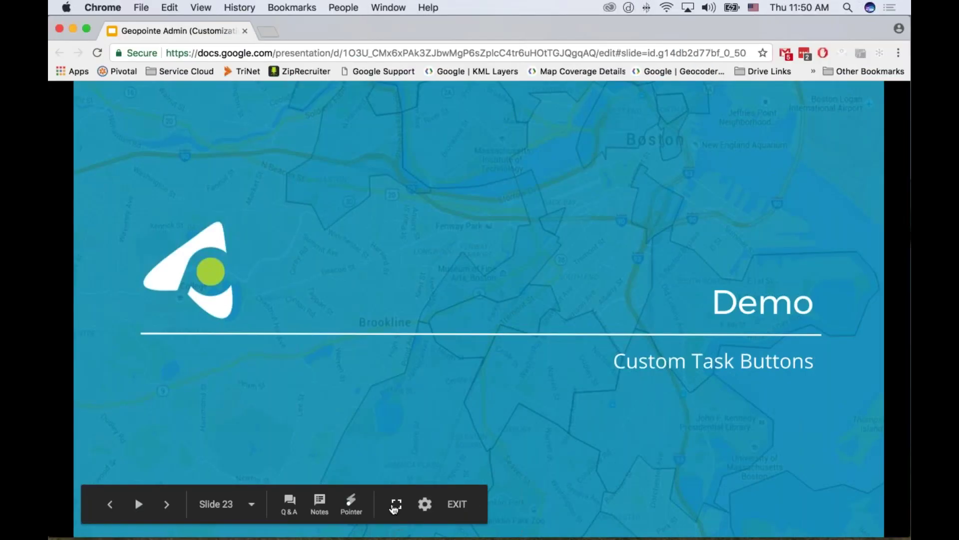
left_click(395, 505)
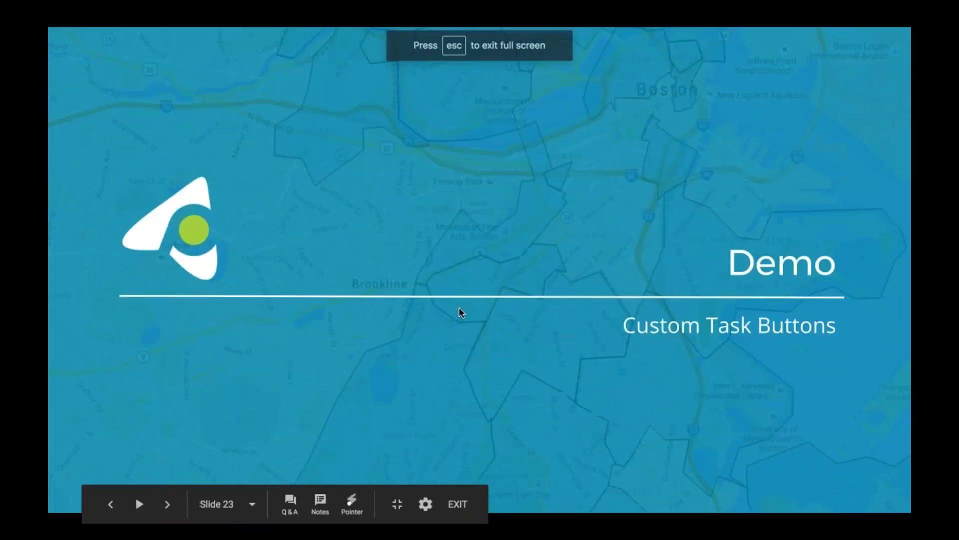
left_click(460, 312)
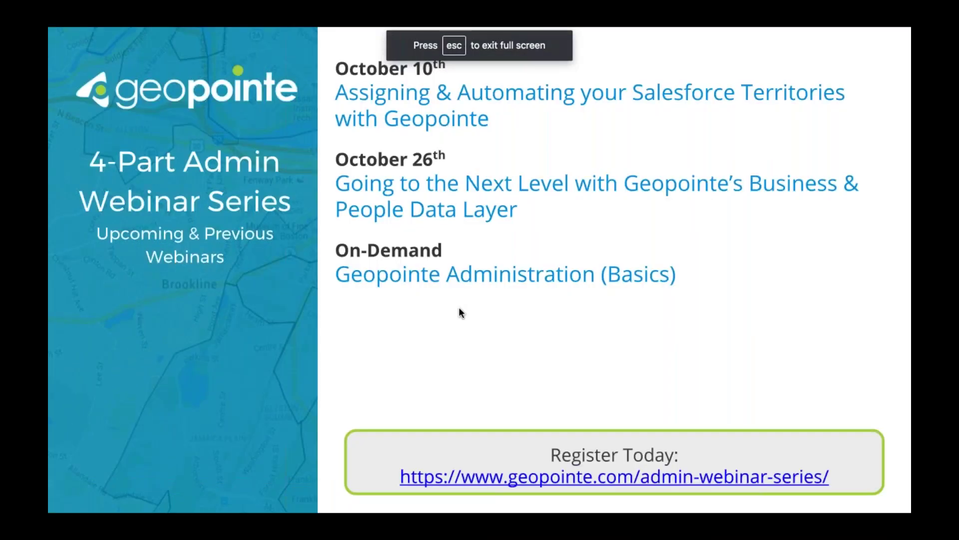